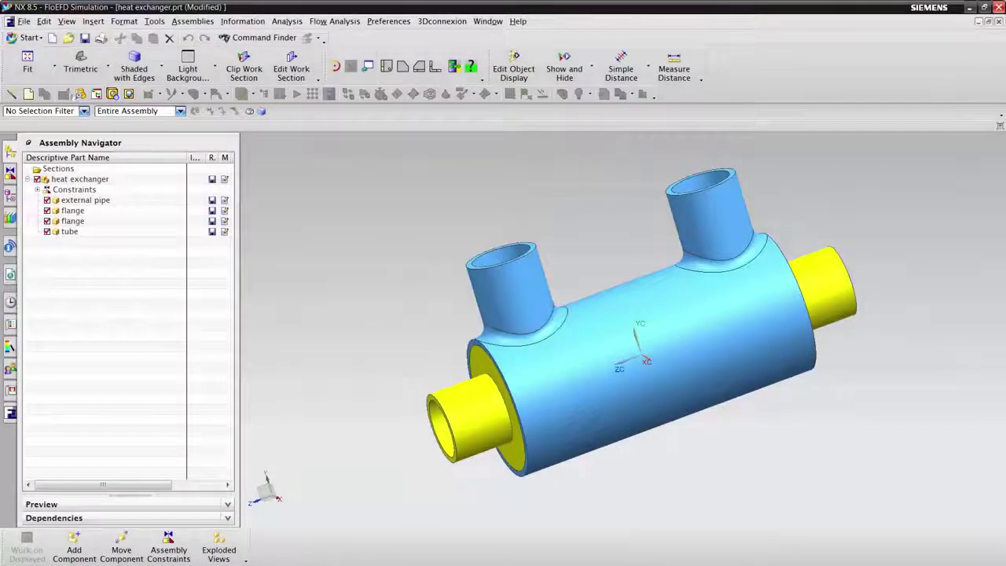
{"action": "left_click", "coordinate": [329, 22]}
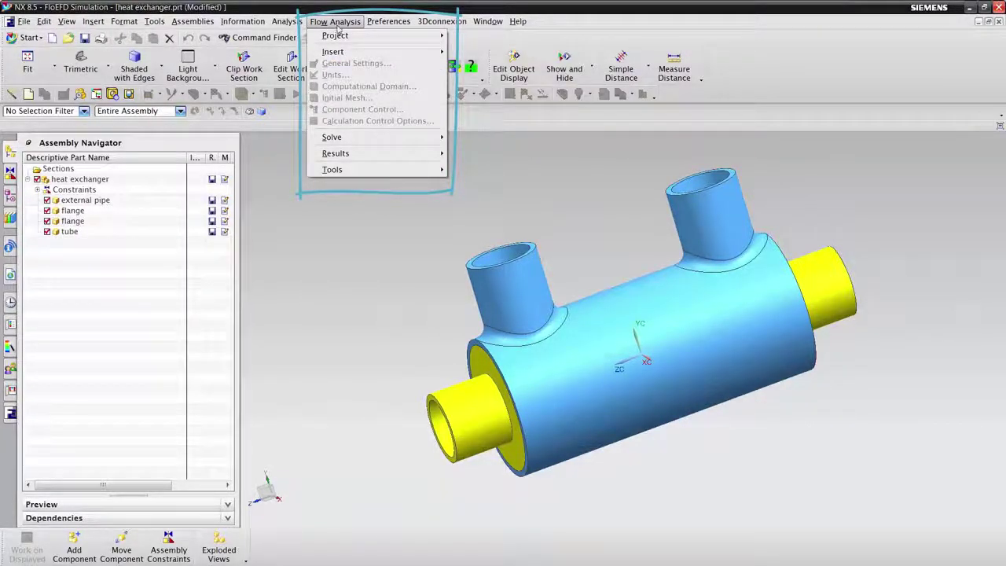
{"action": "left_click", "coordinate": [344, 239]}
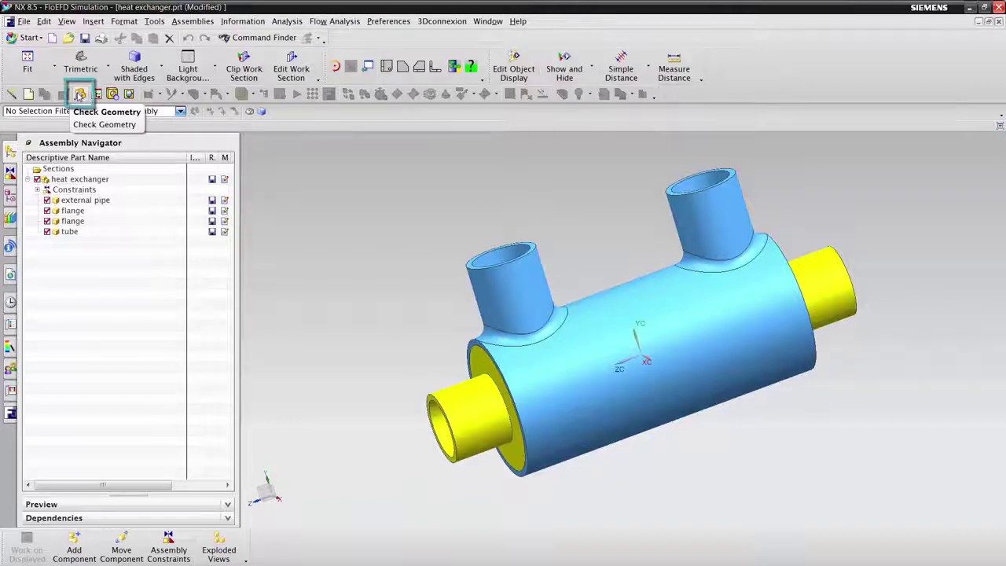
Run Check Geometry on the heat exchanger assembly with the Internal analysis type and inspect the open pipe ends.
{"action": "left_click", "coordinate": [335, 21]}
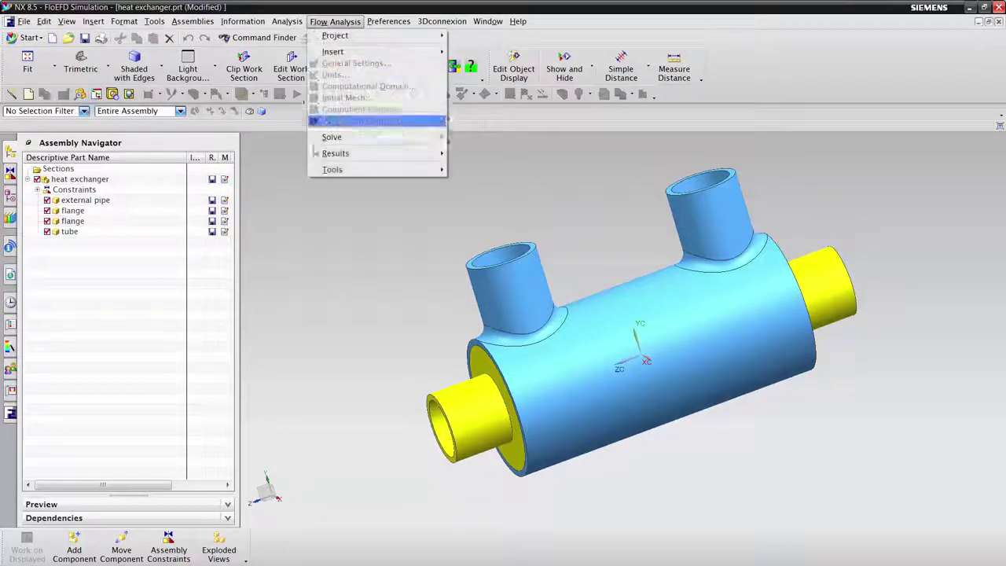
{"action": "mouse_move", "coordinate": [332, 172]}
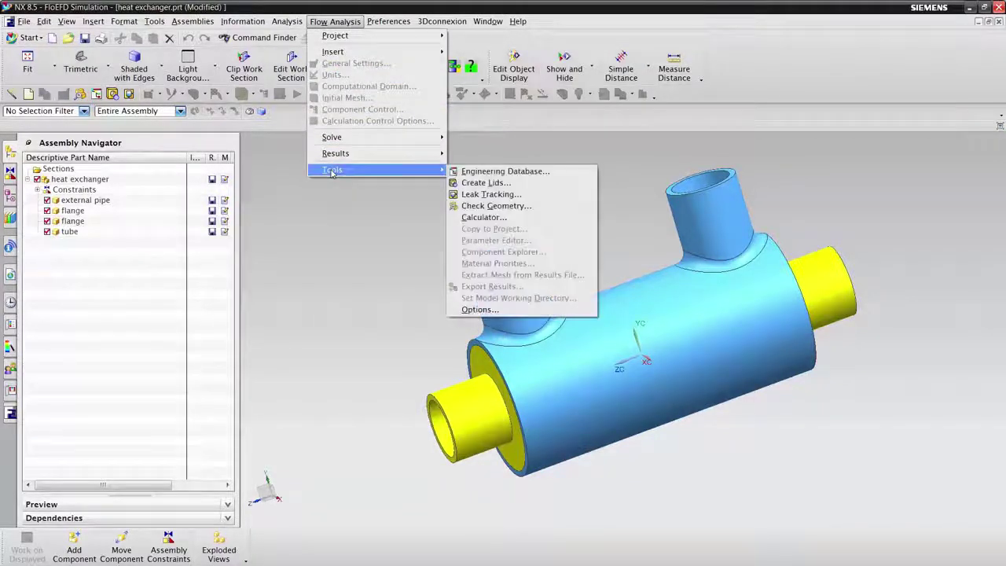
{"action": "left_click", "coordinate": [465, 207]}
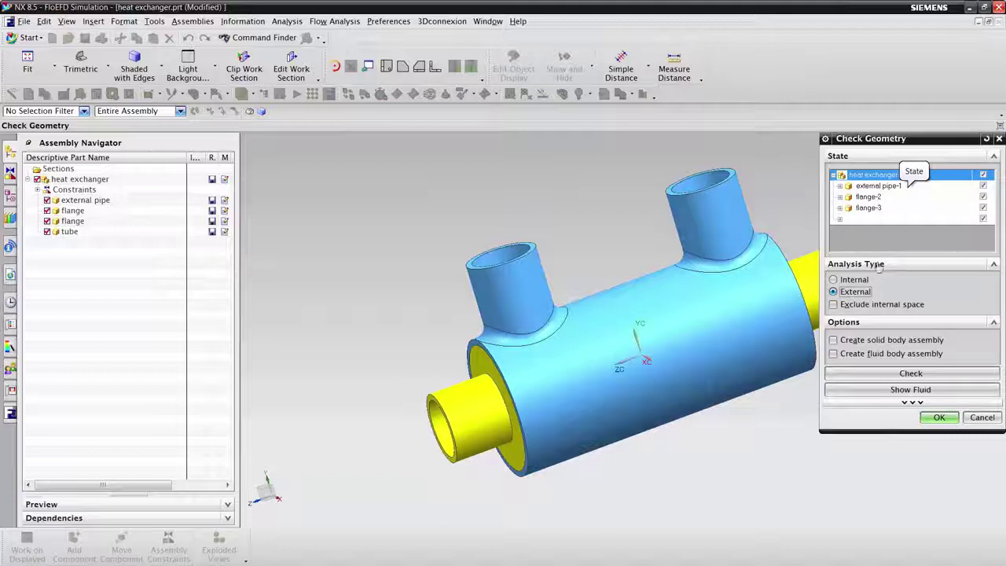
{"action": "left_click", "coordinate": [853, 280]}
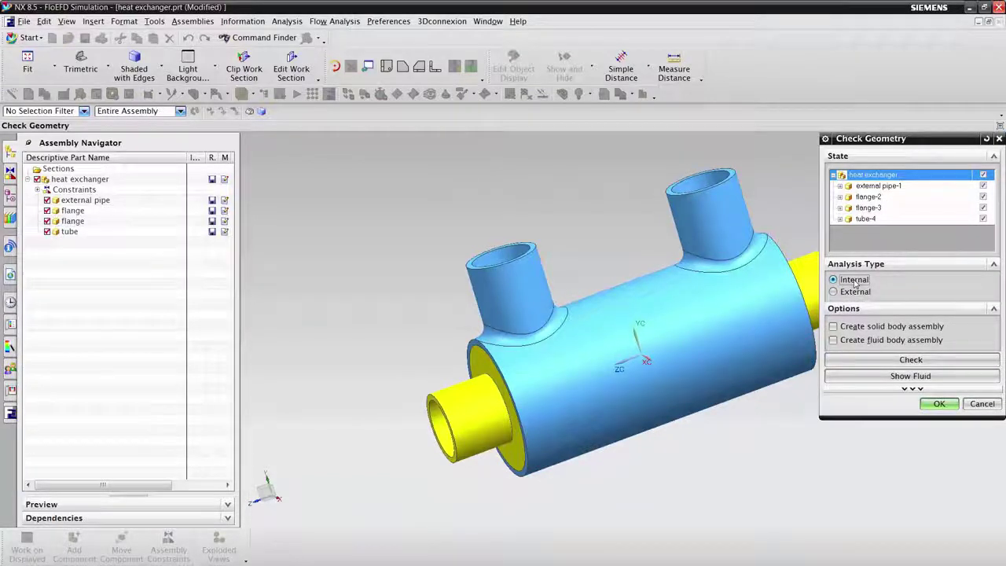
{"action": "left_click", "coordinate": [910, 359]}
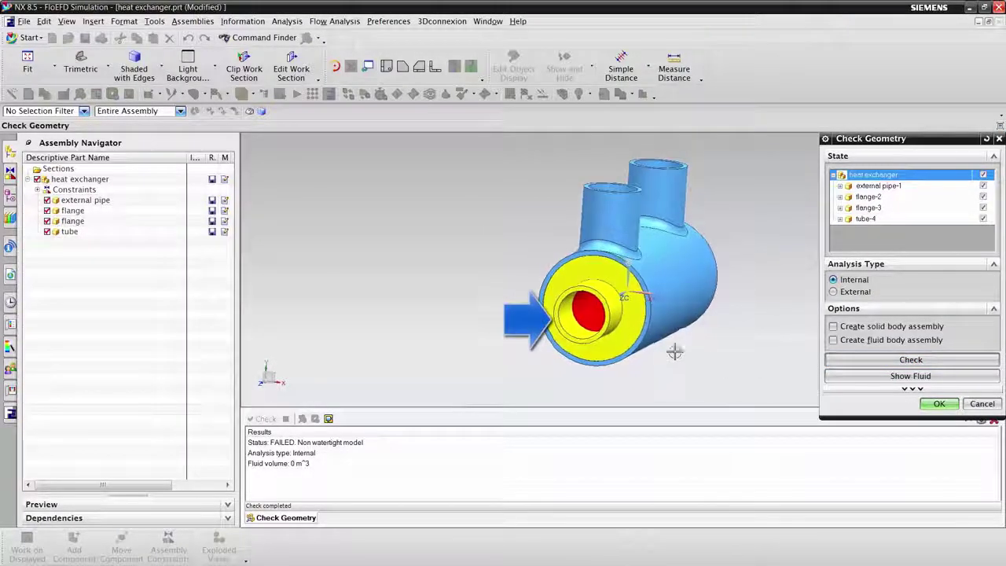
{"action": "middle_click_drag", "start_coordinate": [610, 297], "coordinate": [759, 349]}
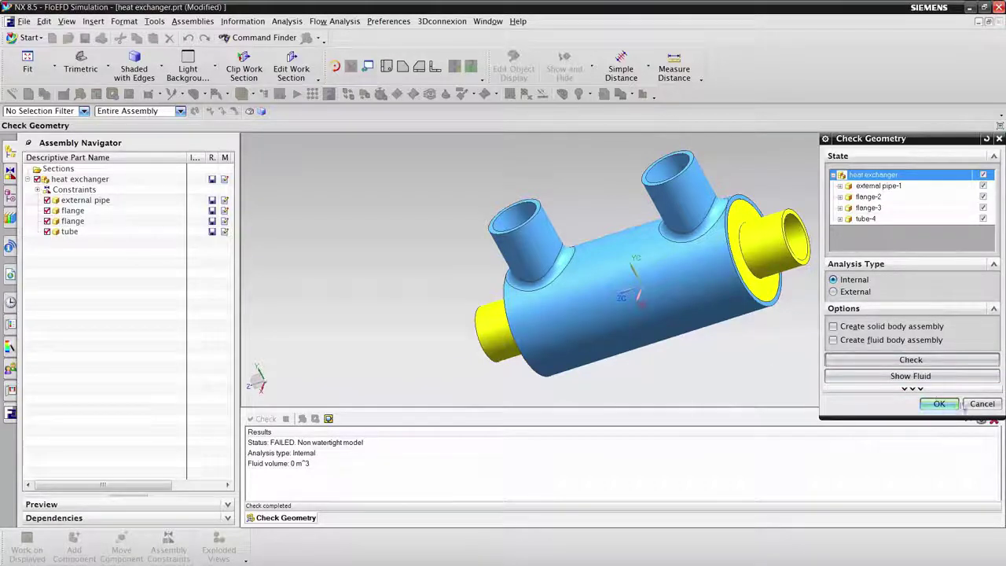
{"action": "left_click", "coordinate": [938, 403]}
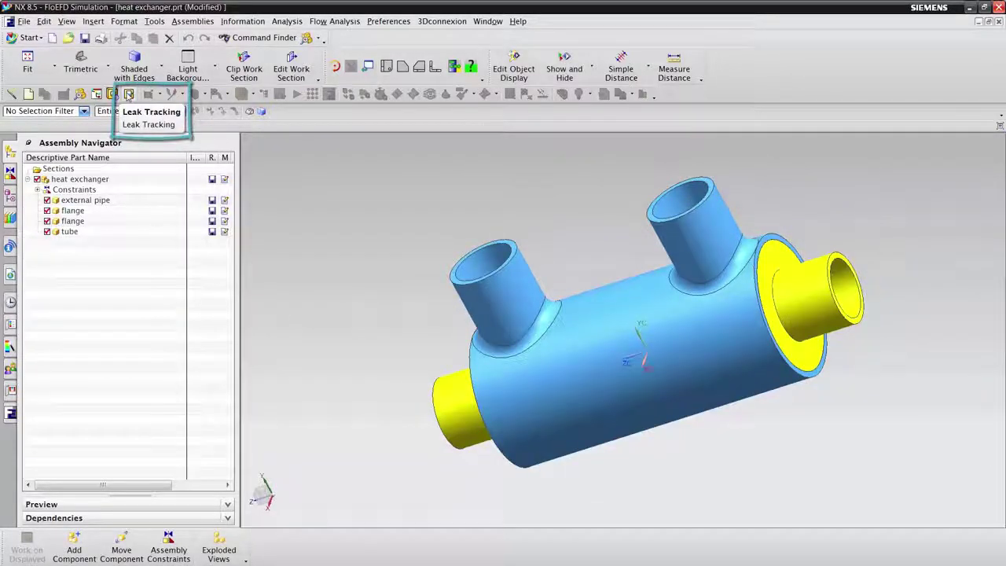
Use Leak Tracking to find the connection between the external pipe's outer face and the tube face inside the nozzle.
{"action": "left_click", "coordinate": [128, 95]}
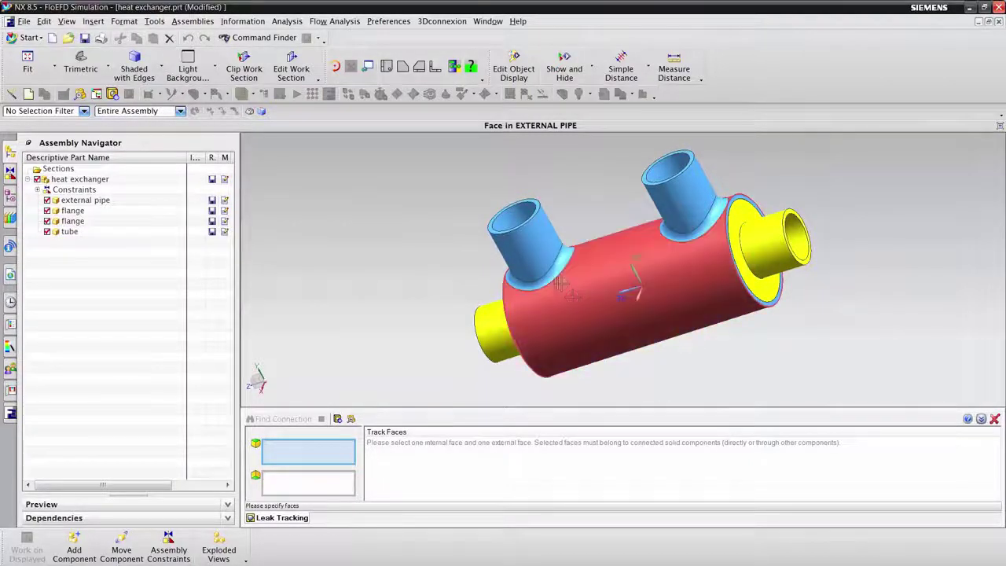
{"action": "left_click", "coordinate": [585, 305]}
{"action": "middle_click_drag", "start_coordinate": [592, 307], "coordinate": [539, 256]}
{"action": "left_click", "coordinate": [538, 256]}
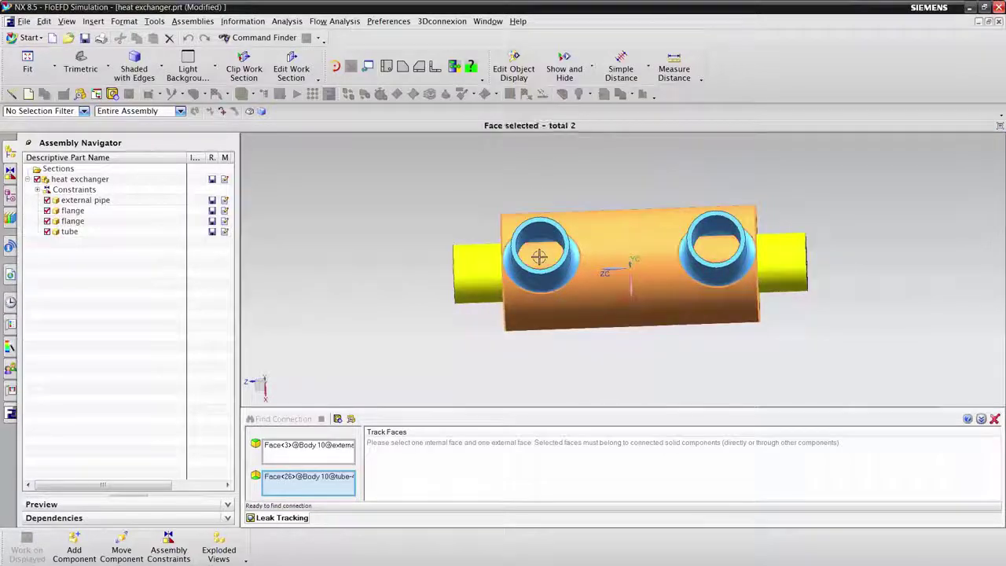
{"action": "left_click", "coordinate": [299, 421]}
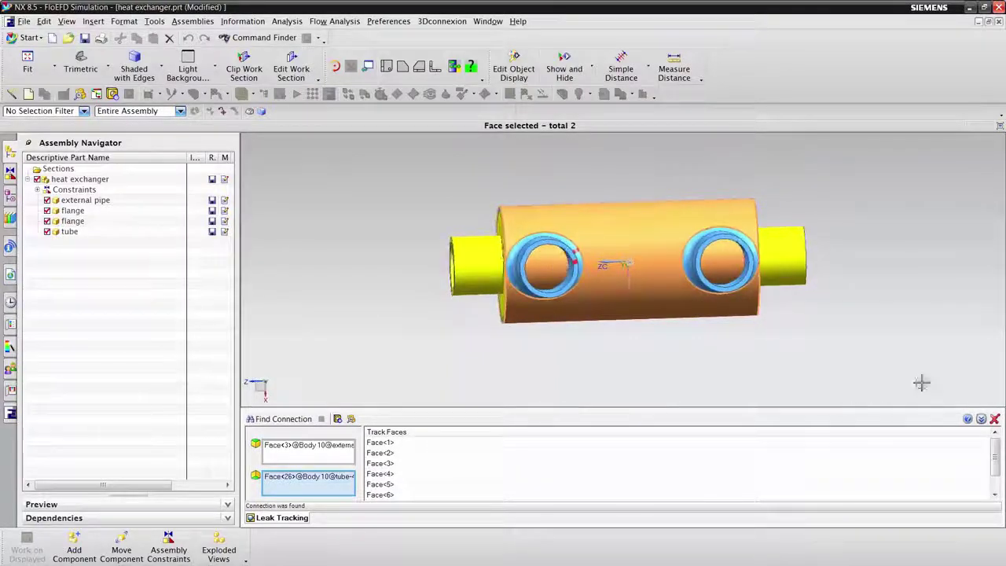
{"action": "left_click", "coordinate": [994, 418]}
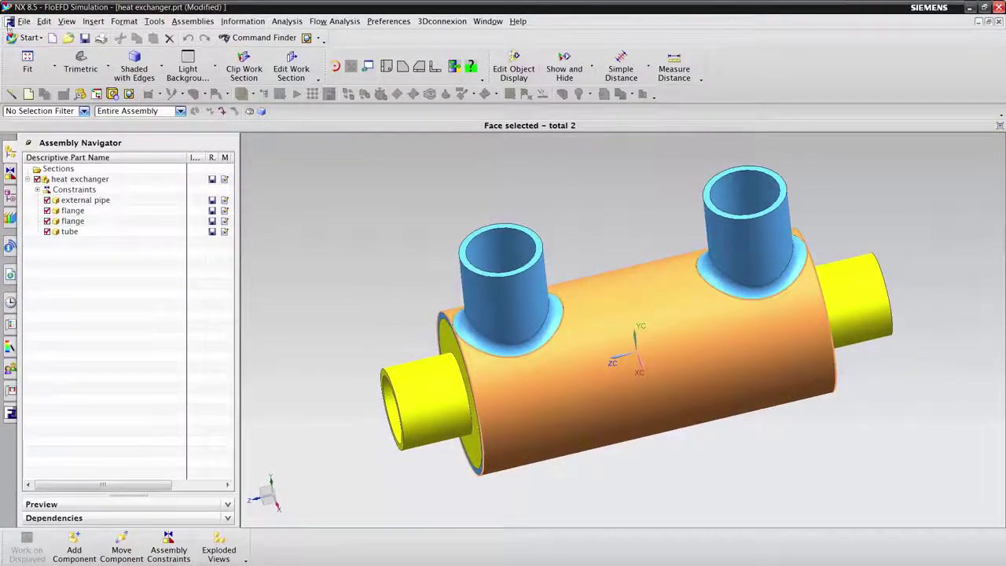
Switch to the Modeling application and start an Extrude with its section sketch on Fixed Datum Plane (4) at the flange pipe's open end.
{"action": "left_click", "coordinate": [28, 38]}
{"action": "left_click", "coordinate": [35, 50]}
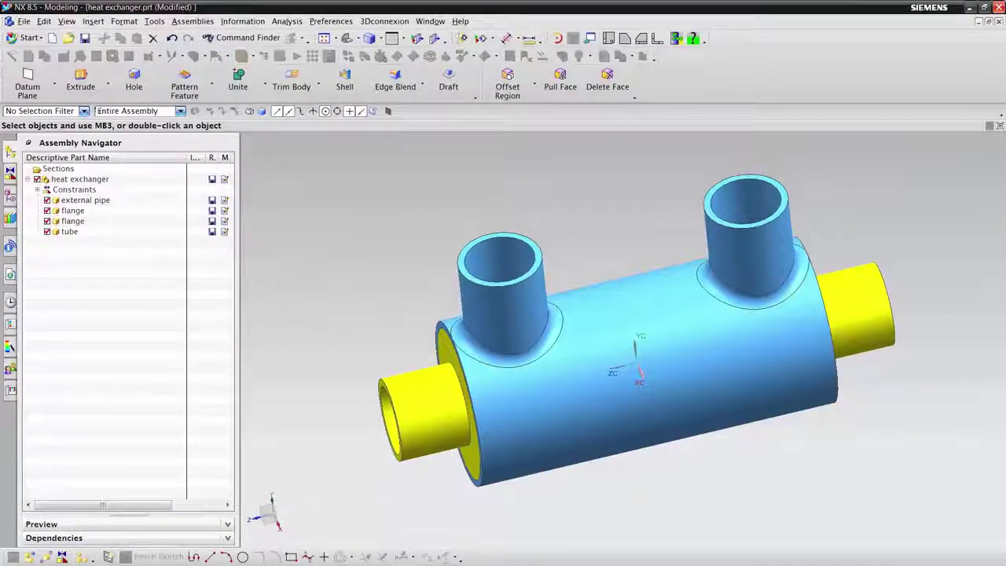
{"action": "left_click", "coordinate": [80, 78]}
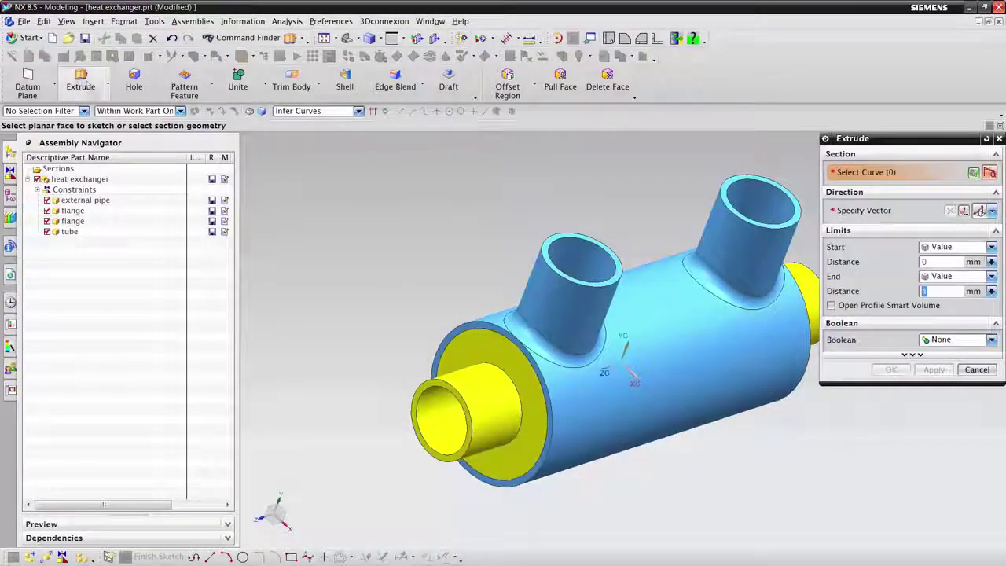
{"action": "left_click", "coordinate": [9, 206]}
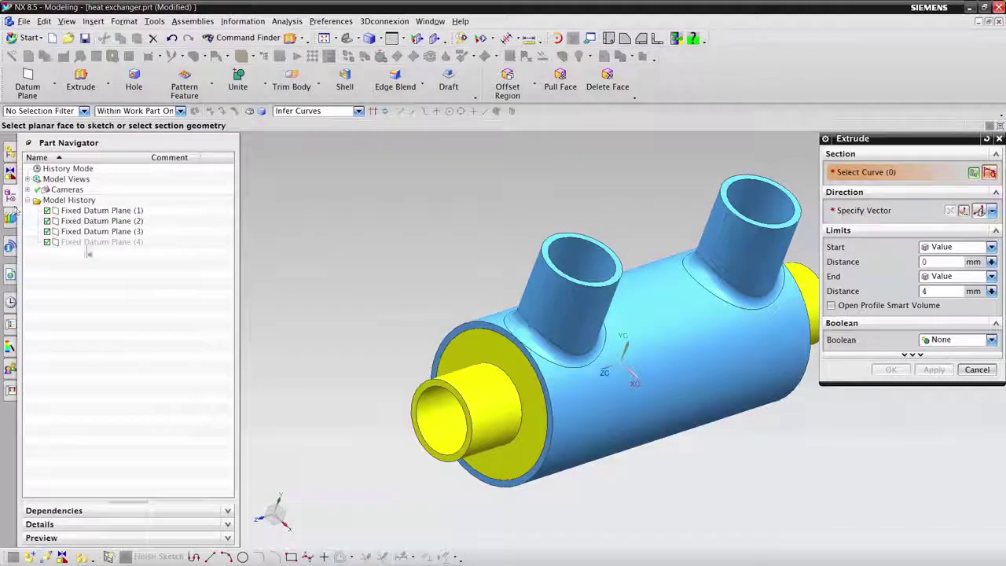
{"action": "left_click", "coordinate": [89, 242]}
{"action": "mouse_move", "coordinate": [825, 451]}
{"action": "middle_mouse_down"}
{"action": "mouse_move", "coordinate": [864, 469]}
{"action": "mouse_move", "coordinate": [788, 478]}
{"action": "middle_mouse_up"}
{"action": "left_click", "coordinate": [973, 172]}
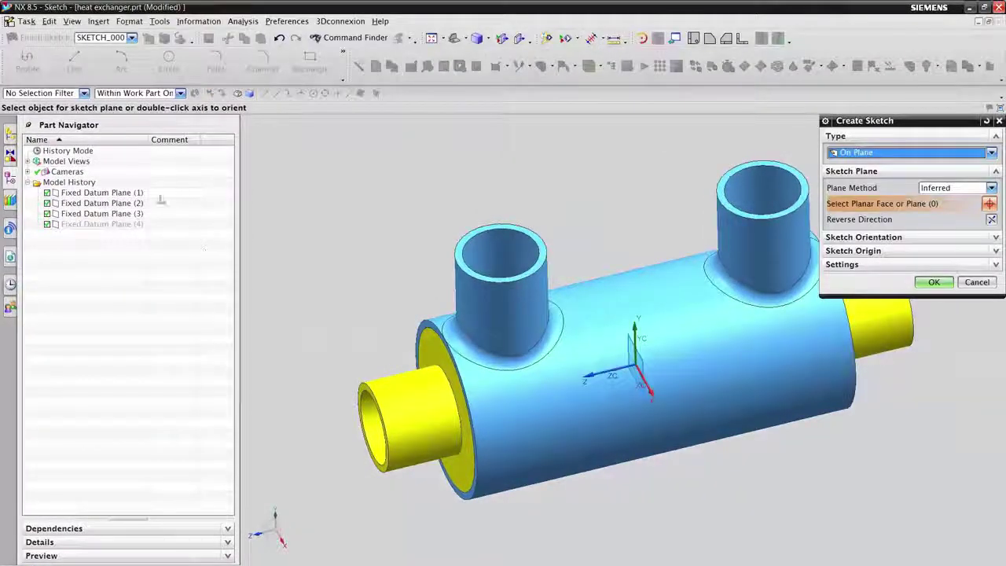
{"action": "left_click", "coordinate": [125, 225]}
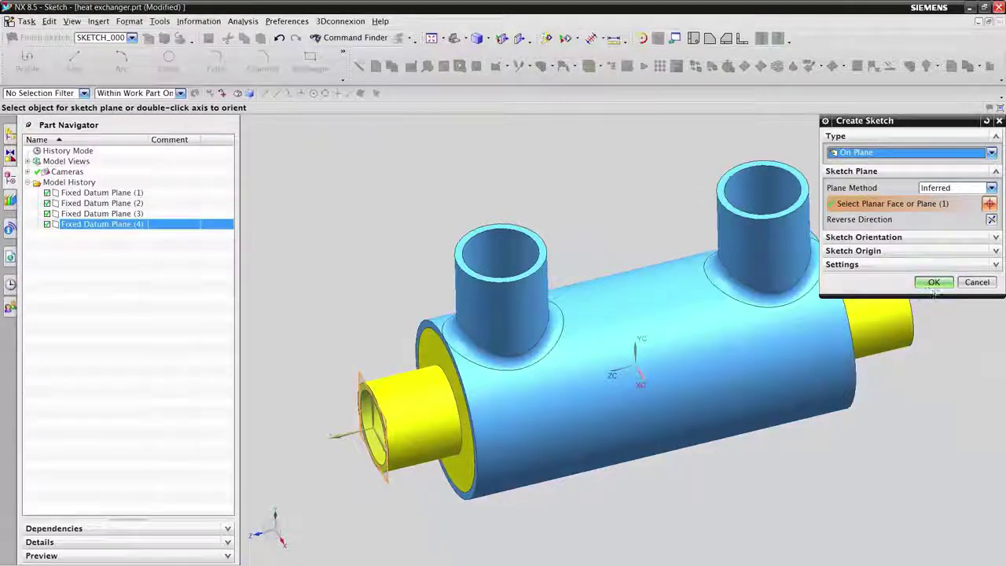
{"action": "left_click", "coordinate": [934, 284]}
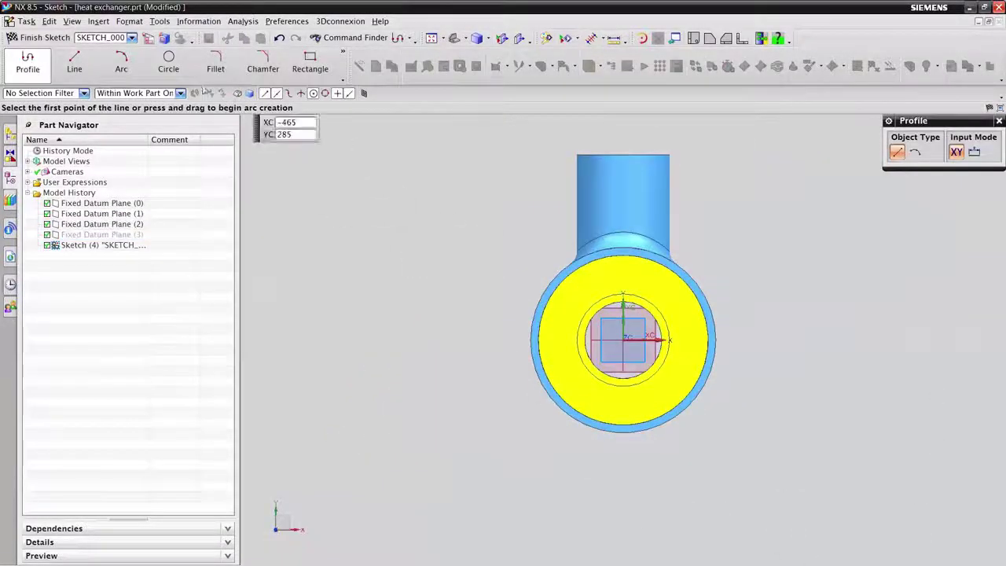
Sketch a circle centred on the sketch origin that reaches the outer edge of the flange pipe.
{"action": "left_click", "coordinate": [168, 63]}
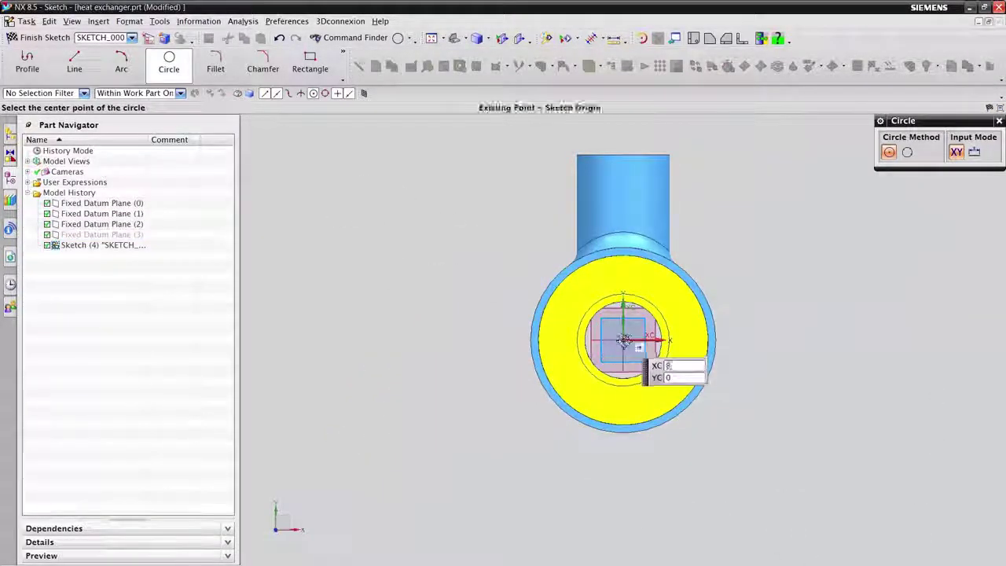
{"action": "left_click", "coordinate": [623, 339]}
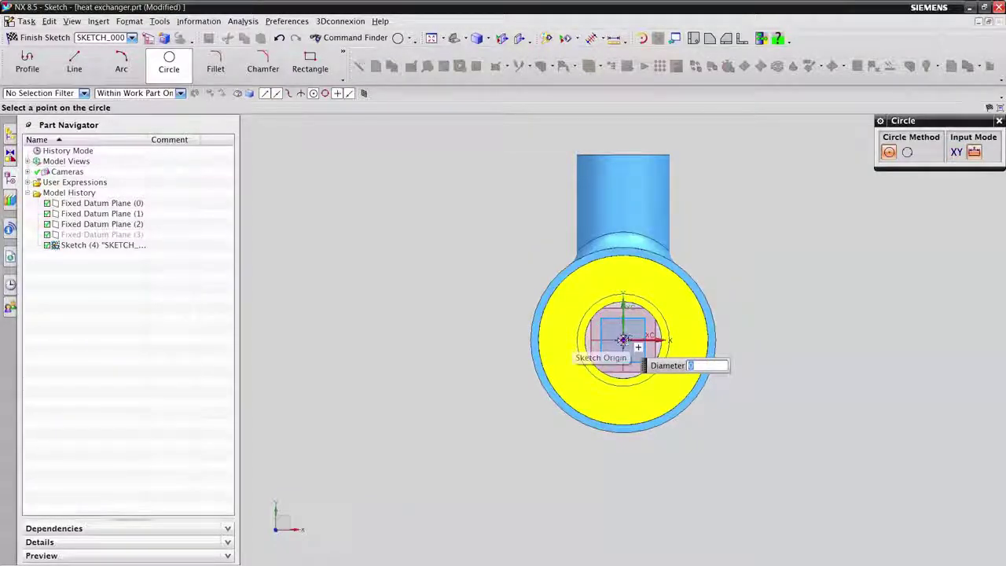
{"action": "left_click", "coordinate": [669, 351]}
{"action": "key", "text": "Escape"}
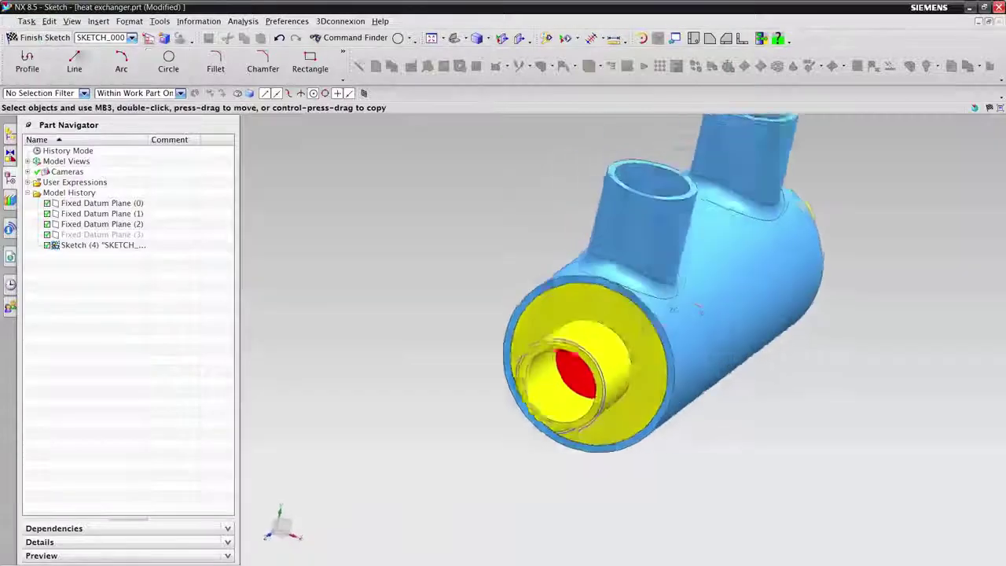
Finish the sketch and extrude the circle from 0 to 4 mm with no Boolean to cap the flange pipe.
{"action": "key", "text": "x"}
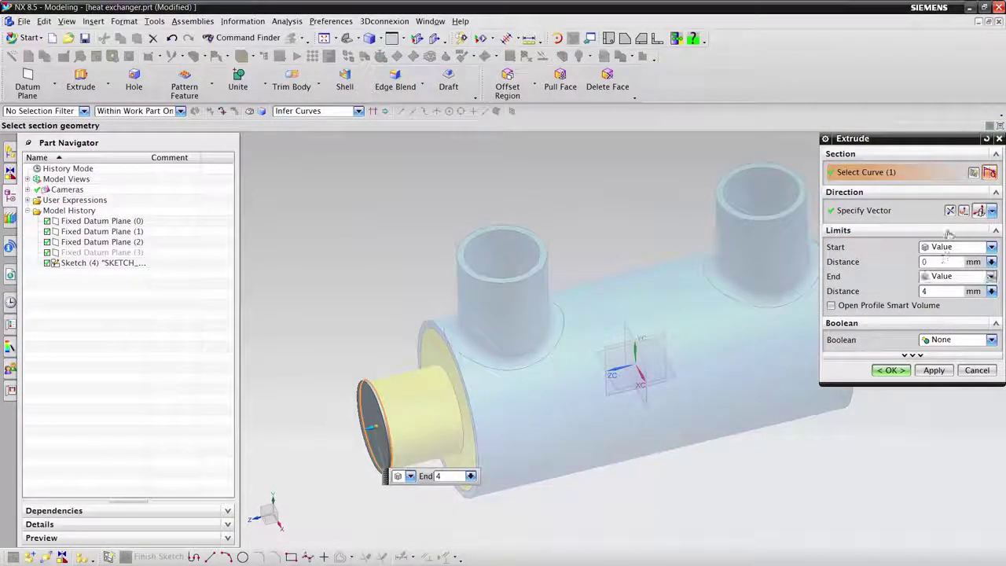
{"action": "left_click", "coordinate": [890, 370]}
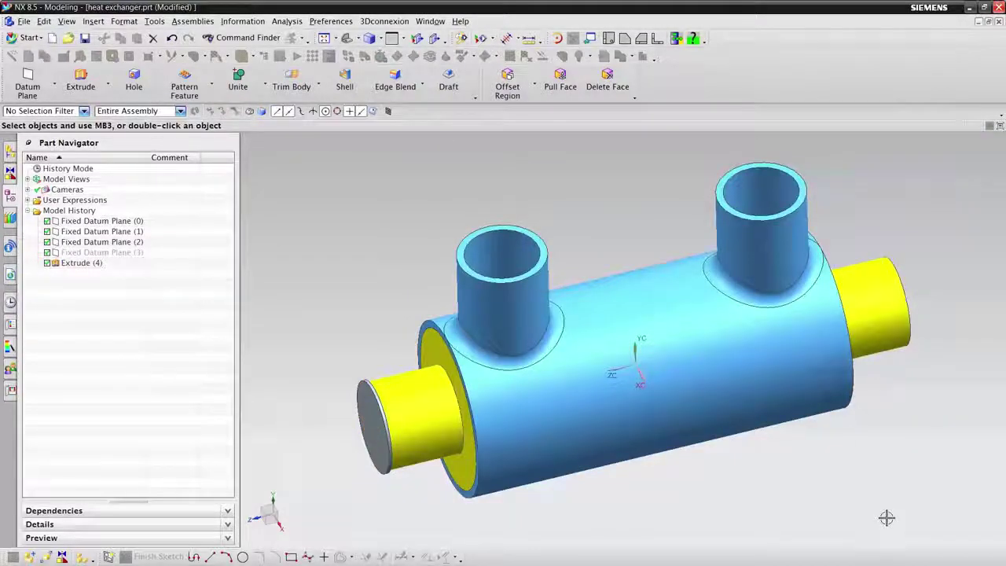
{"action": "middle_click_drag", "start_coordinate": [886, 517], "coordinate": [873, 507]}
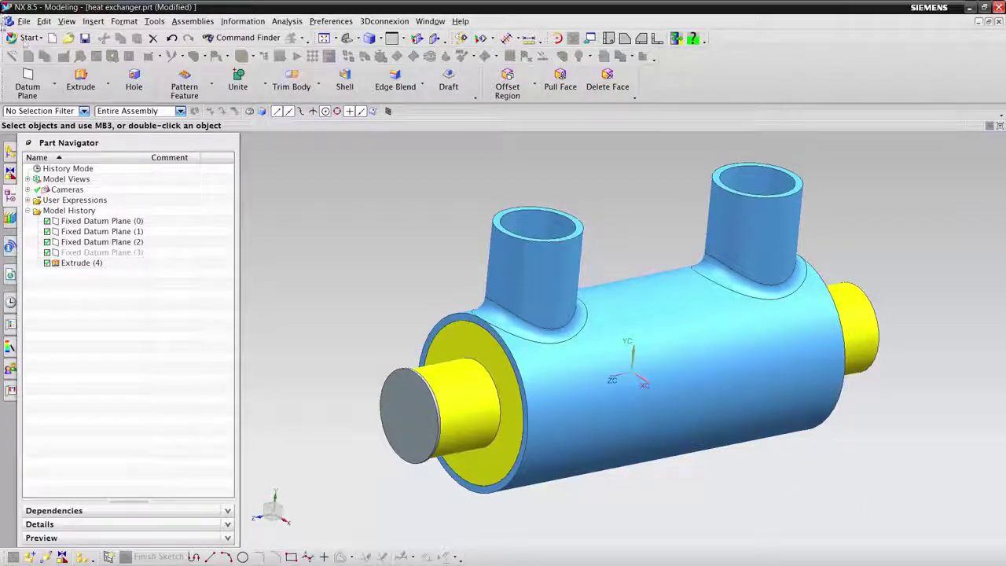
Switch to FloEFD Simulation and create lids on the end faces of both external pipe nozzles and the opposite flange pipe.
{"action": "left_click", "coordinate": [26, 39]}
{"action": "mouse_move", "coordinate": [78, 166]}
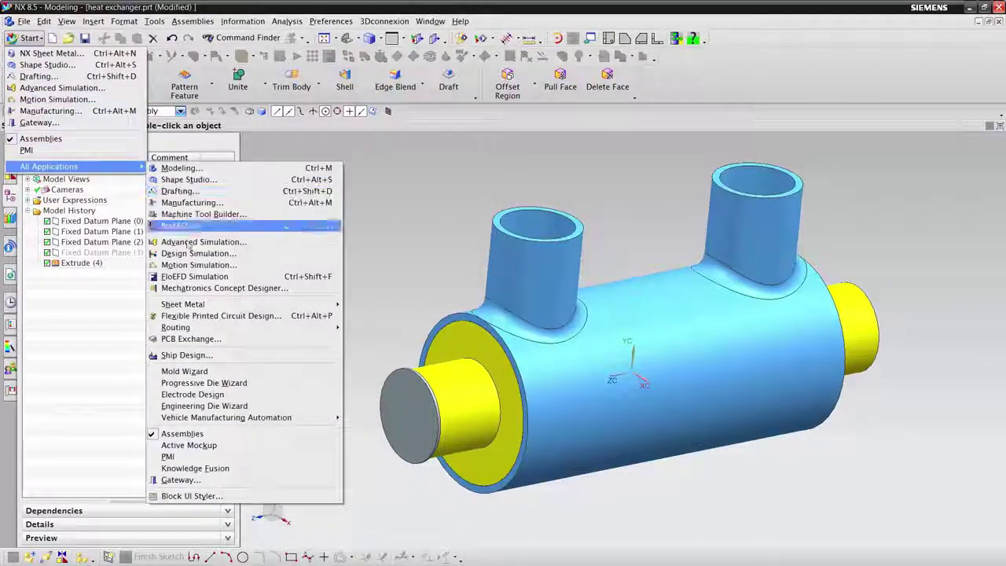
{"action": "left_click", "coordinate": [194, 276]}
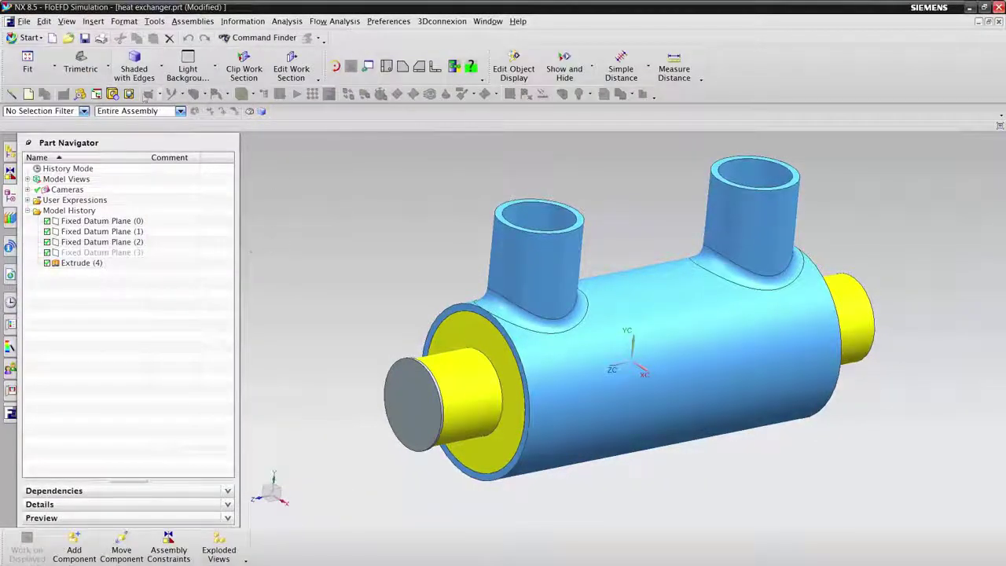
{"action": "left_click", "coordinate": [113, 93]}
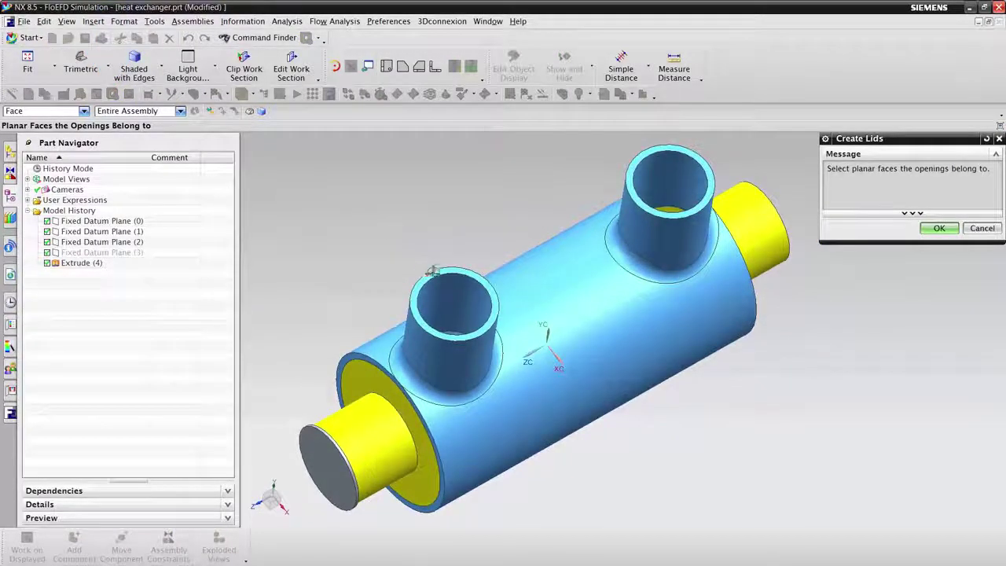
{"action": "left_click", "coordinate": [440, 284]}
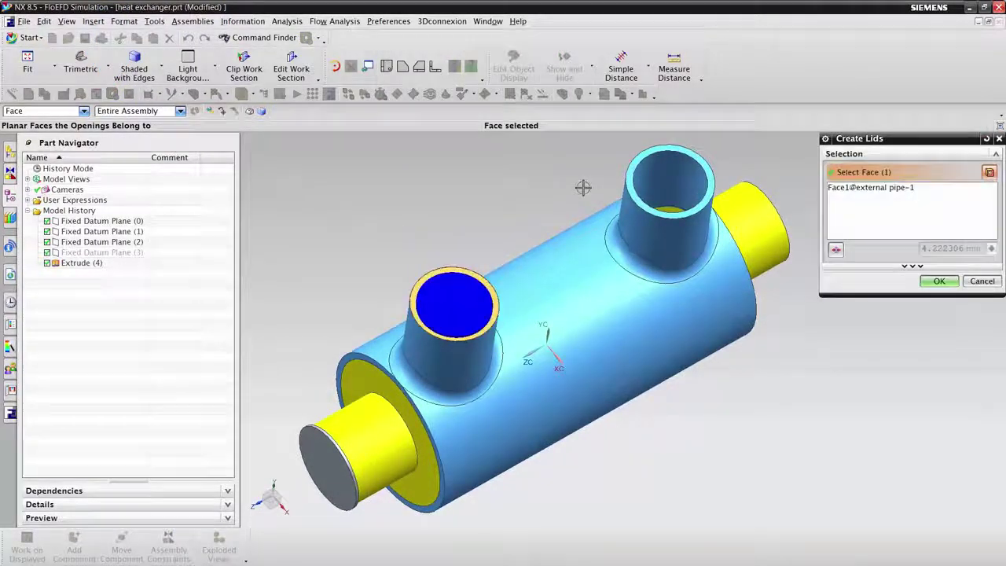
{"action": "left_click", "coordinate": [638, 192]}
{"action": "middle_click_drag", "start_coordinate": [638, 193], "coordinate": [728, 247]}
{"action": "left_click", "coordinate": [727, 248]}
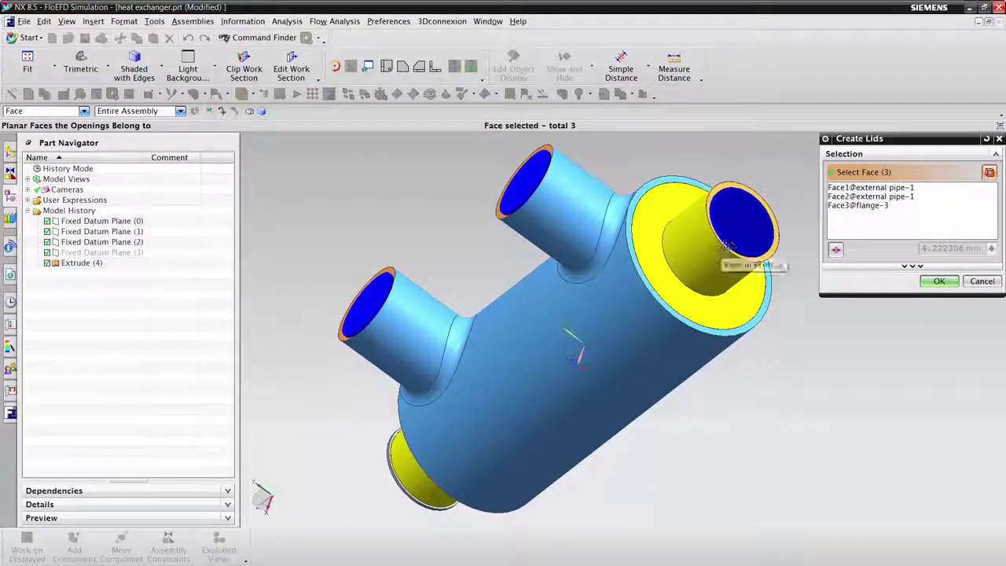
{"action": "left_click", "coordinate": [938, 281]}
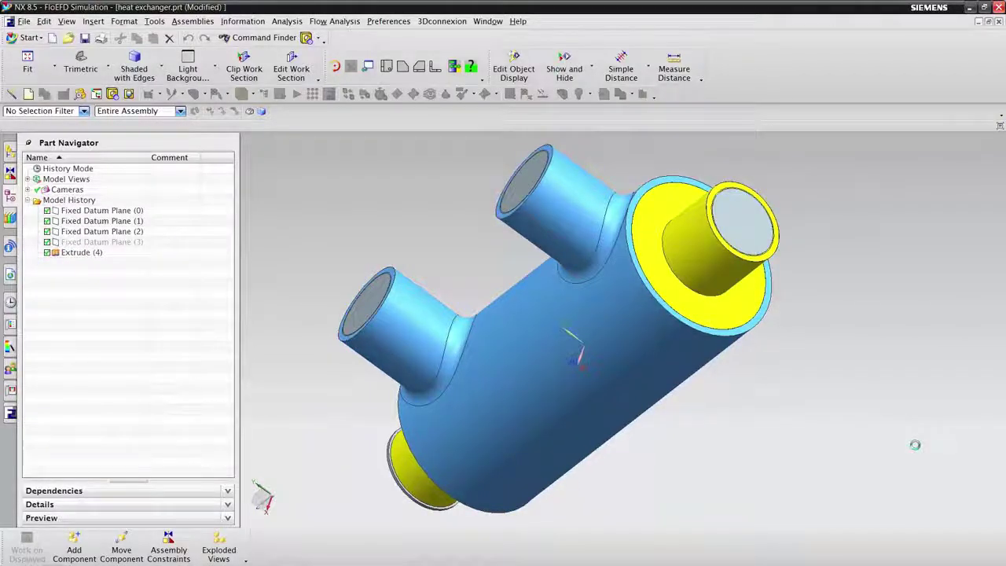
{"action": "middle_click_drag", "start_coordinate": [914, 445], "coordinate": [864, 433]}
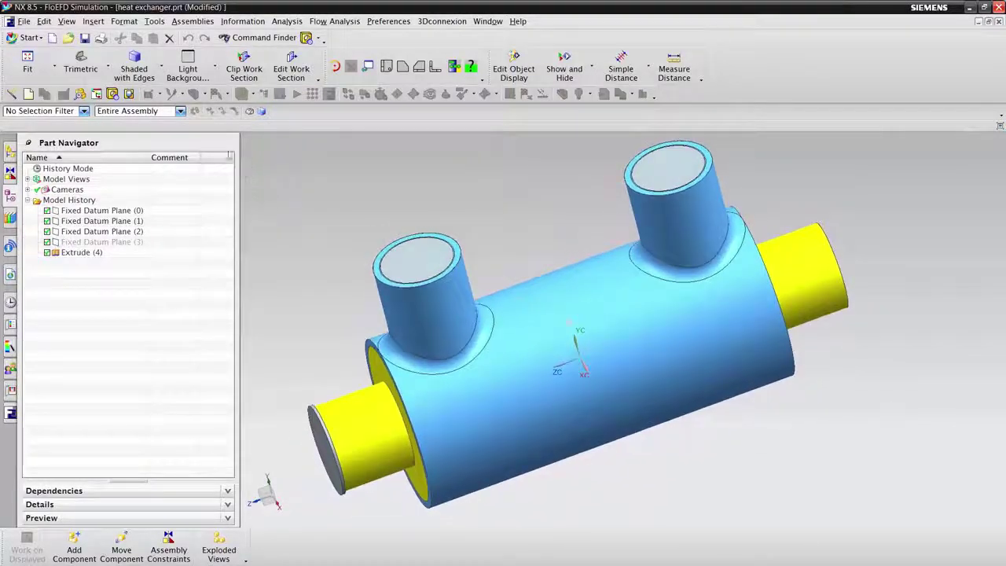
Recheck the capped assembly's geometry with Check Geometry as an Internal analysis.
{"action": "left_click", "coordinate": [112, 93]}
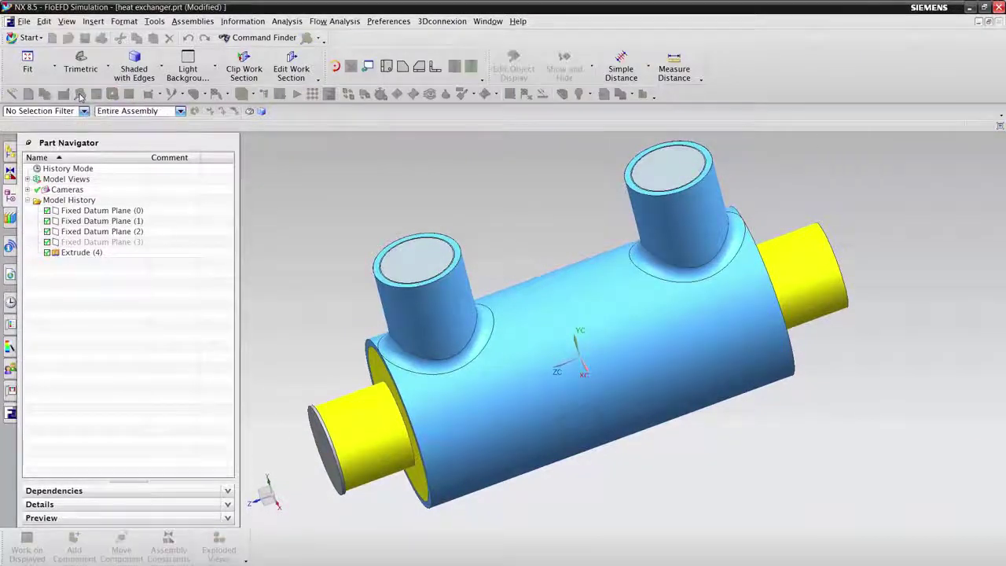
{"action": "left_click", "coordinate": [851, 280]}
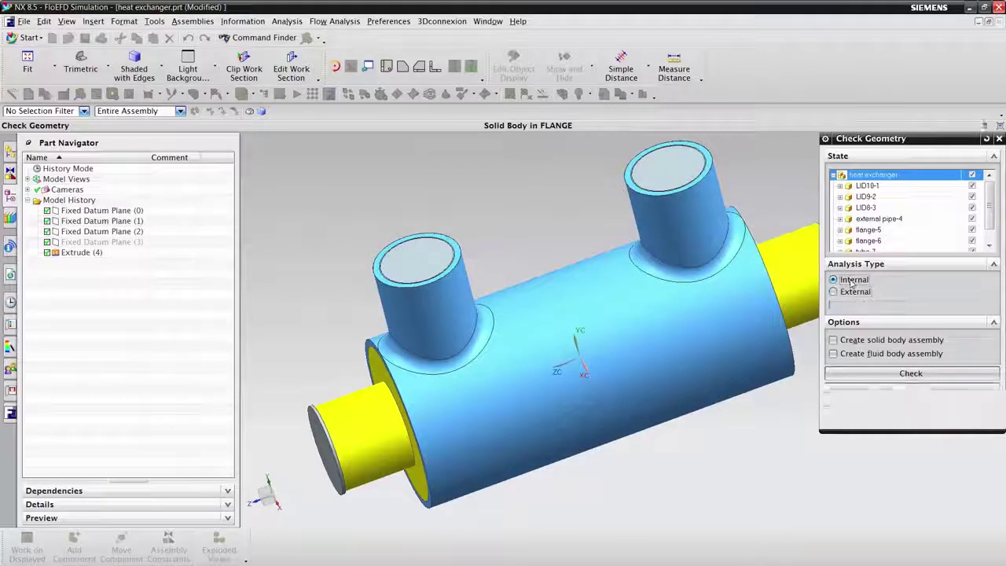
{"action": "left_click", "coordinate": [911, 359]}
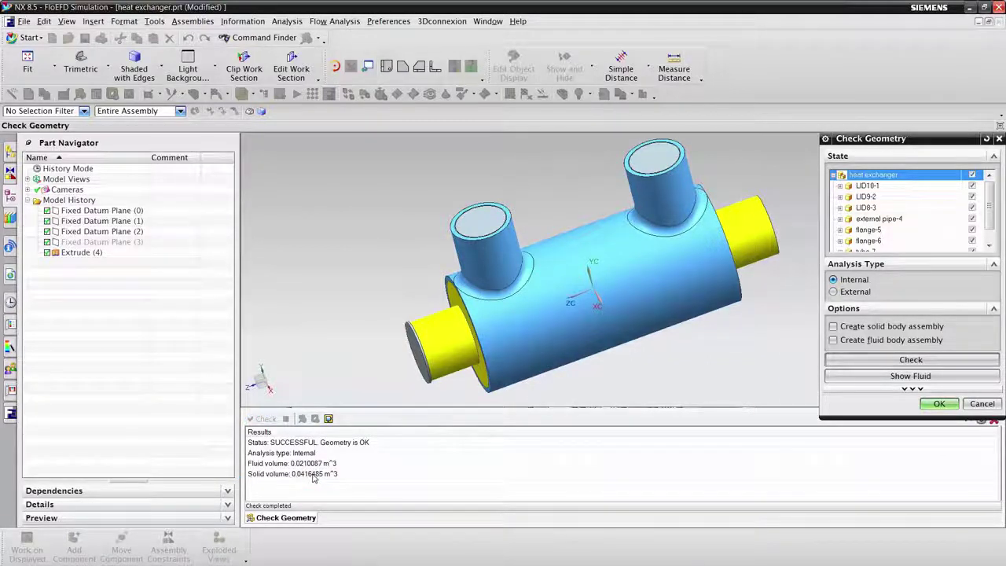
Display the internal fluid volume of the heat exchanger and close the geometry check.
{"action": "left_click", "coordinate": [880, 377]}
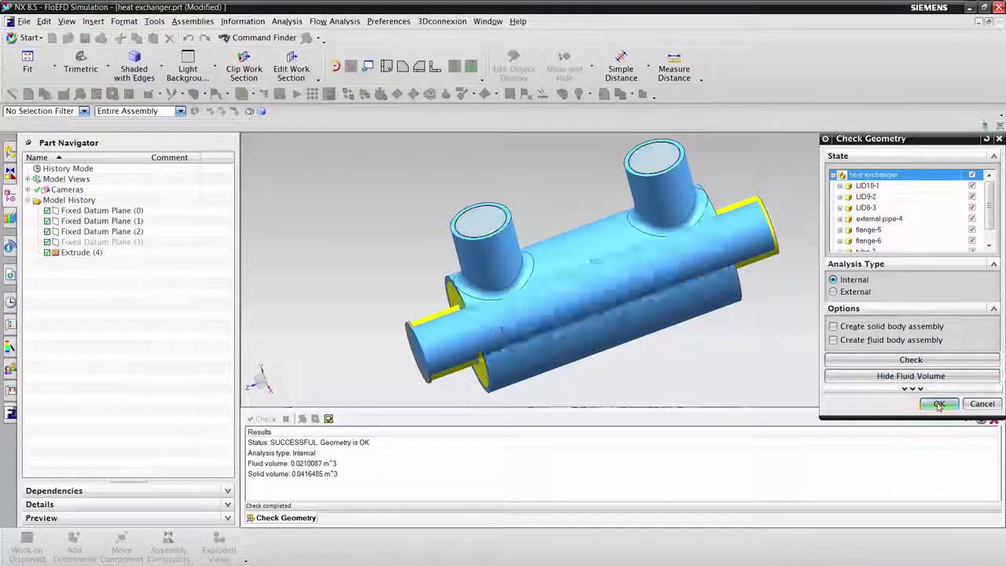
{"action": "left_click", "coordinate": [937, 404]}
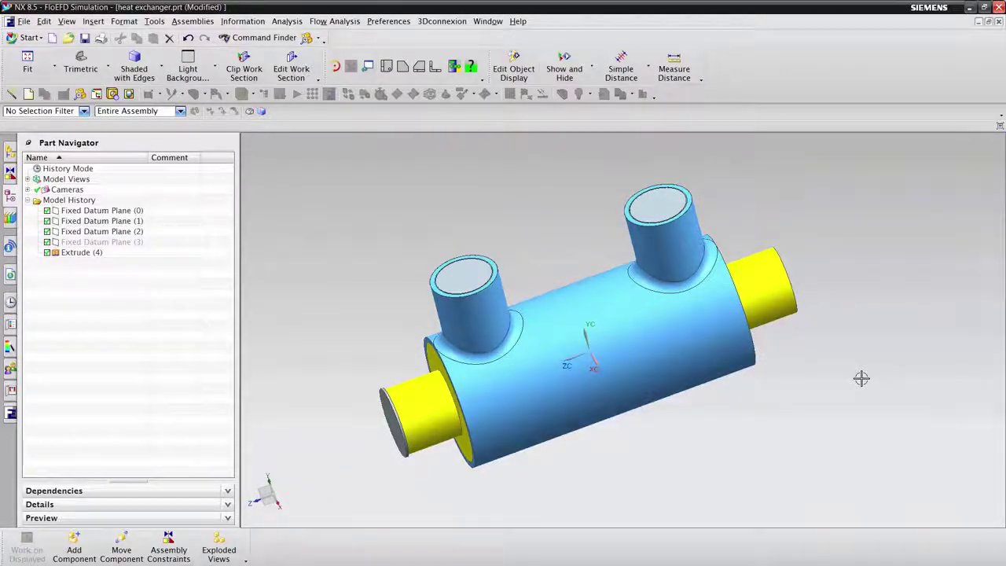
Start a Wizard project named Run 1 on the current configuration and set the pressure and stress unit to pound-force/inch^2.
{"action": "left_click", "coordinate": [11, 95]}
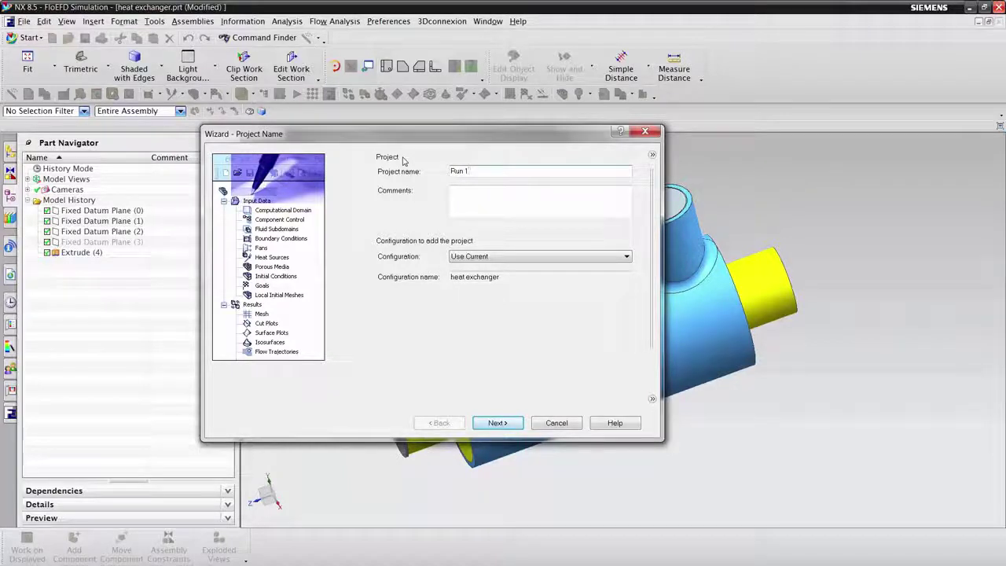
{"action": "left_click", "coordinate": [498, 422]}
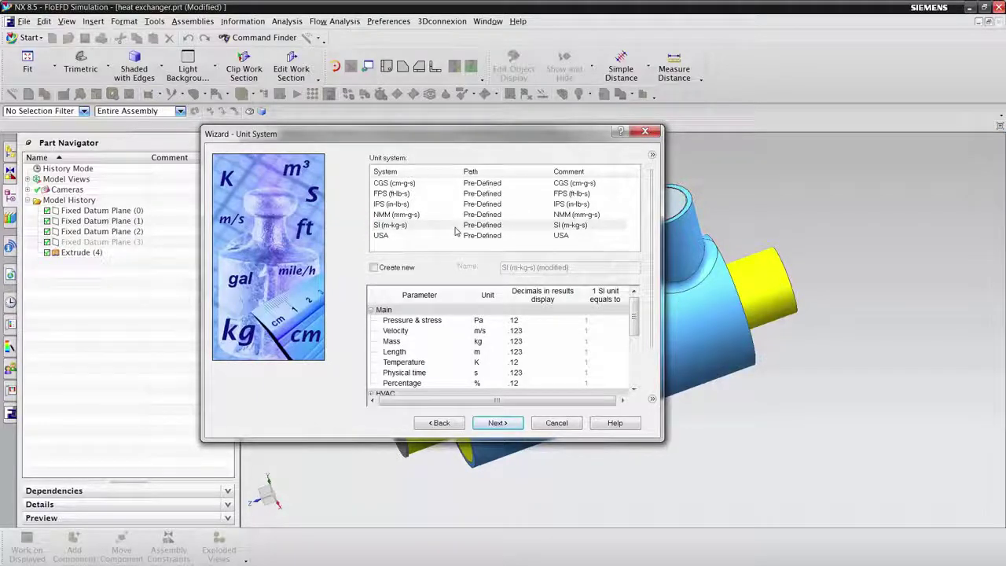
{"action": "left_click", "coordinate": [480, 320]}
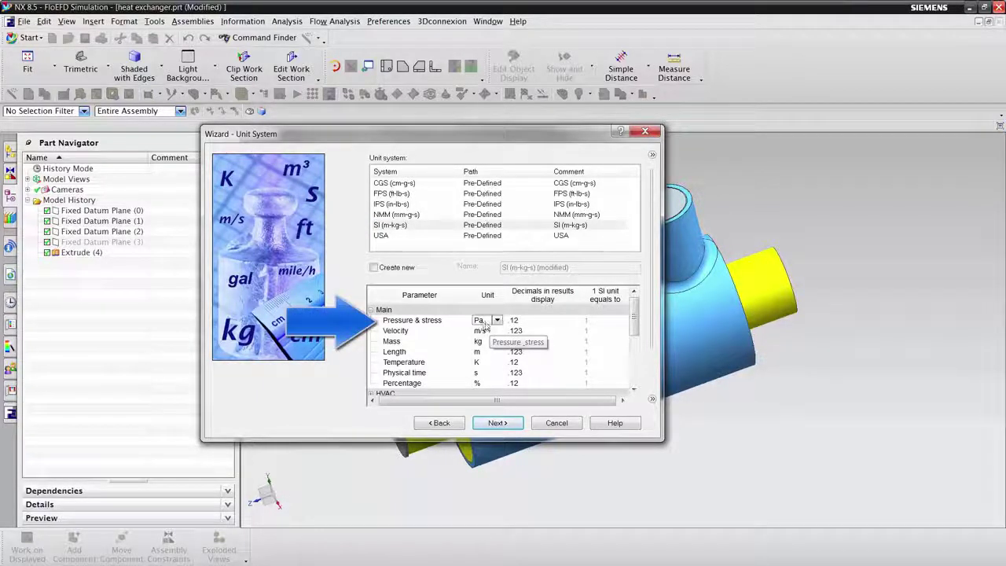
{"action": "left_click", "coordinate": [497, 320]}
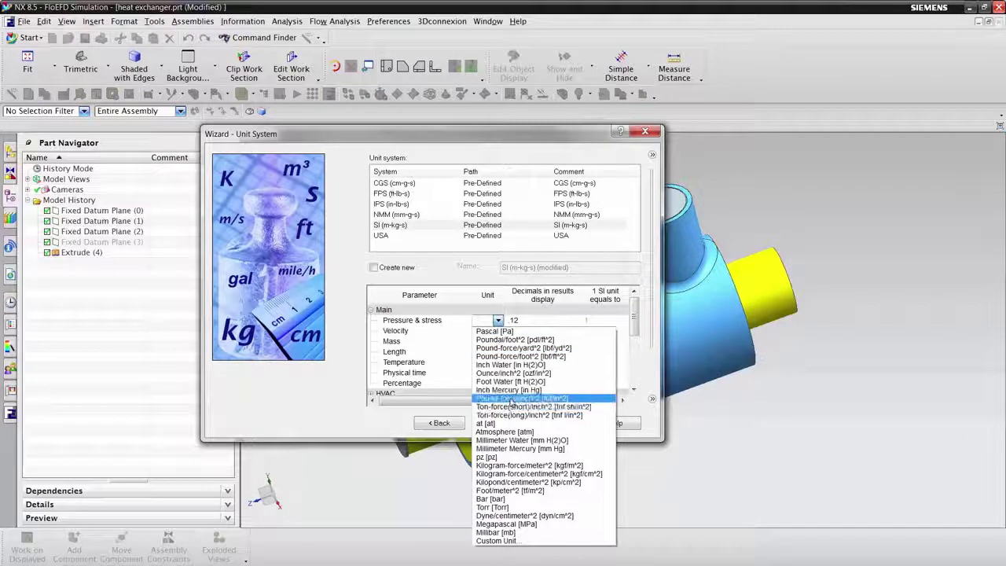
{"action": "left_click", "coordinate": [521, 406]}
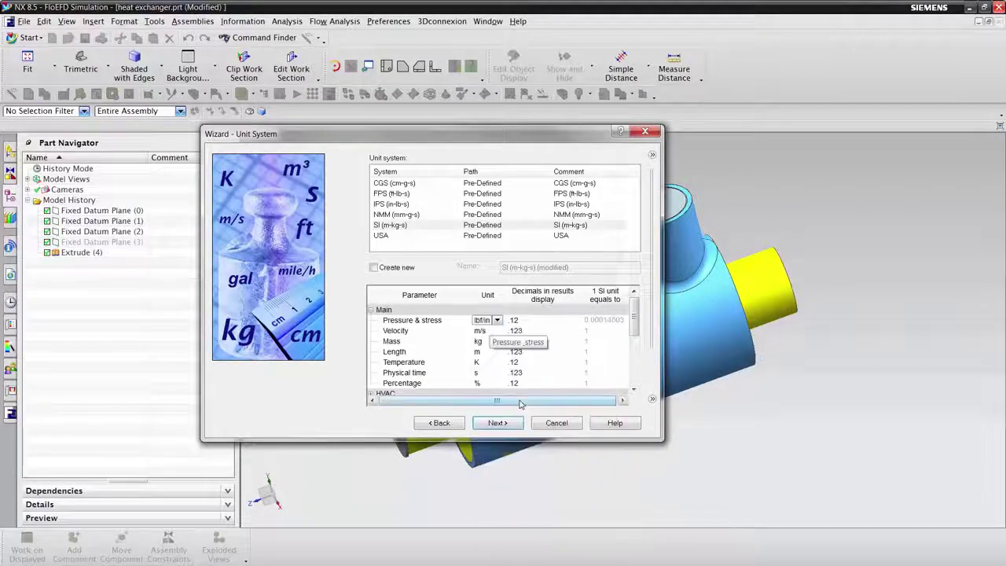
Set the volume flow rate unit under Loads&Motion to Gallon (US)/minute and accept the unit system.
{"action": "left_click", "coordinate": [371, 309]}
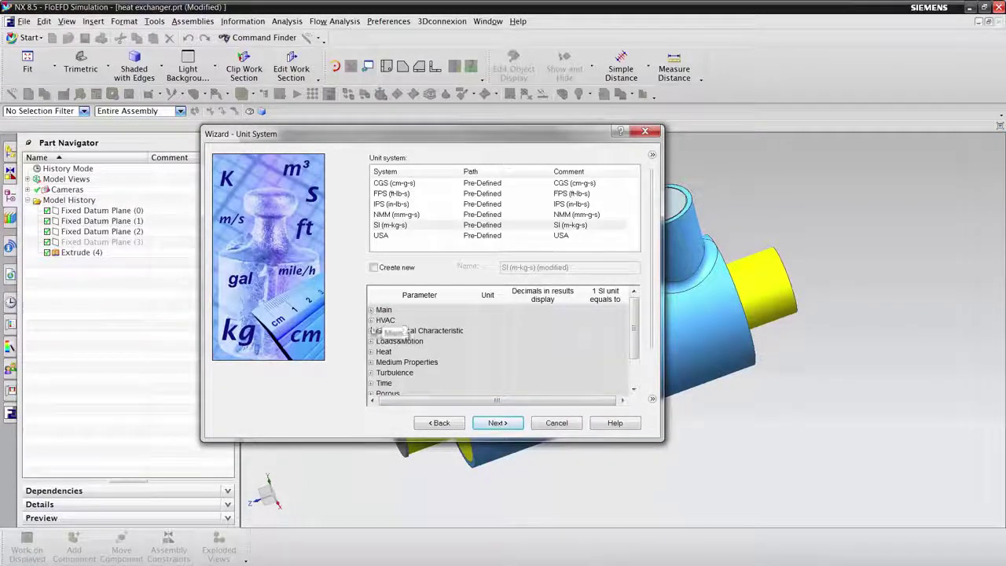
{"action": "left_click", "coordinate": [372, 342]}
{"action": "scroll", "coordinate": [392, 345], "scroll_direction": "down", "scroll_amount": 3}
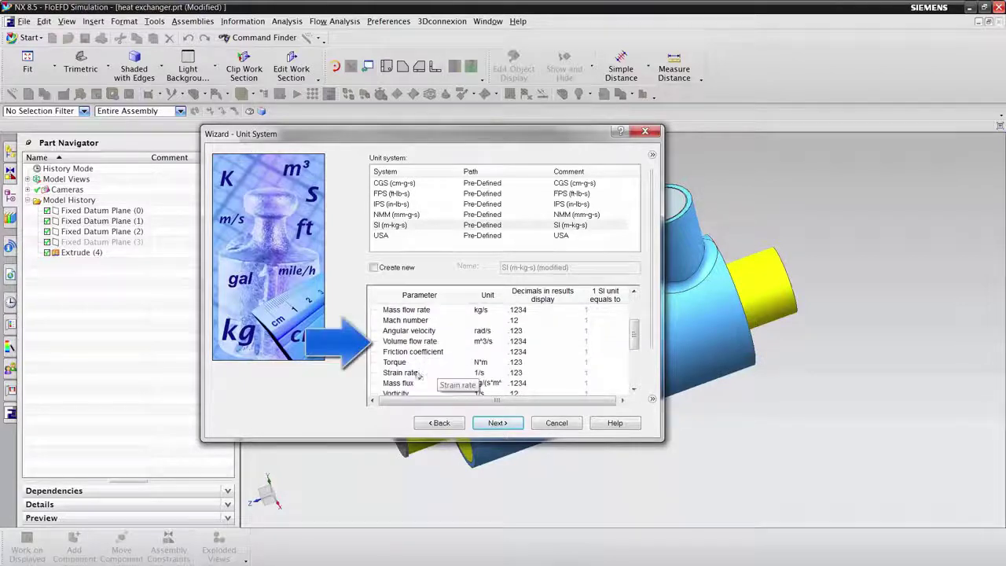
{"action": "left_click", "coordinate": [481, 343]}
{"action": "left_click", "coordinate": [498, 341]}
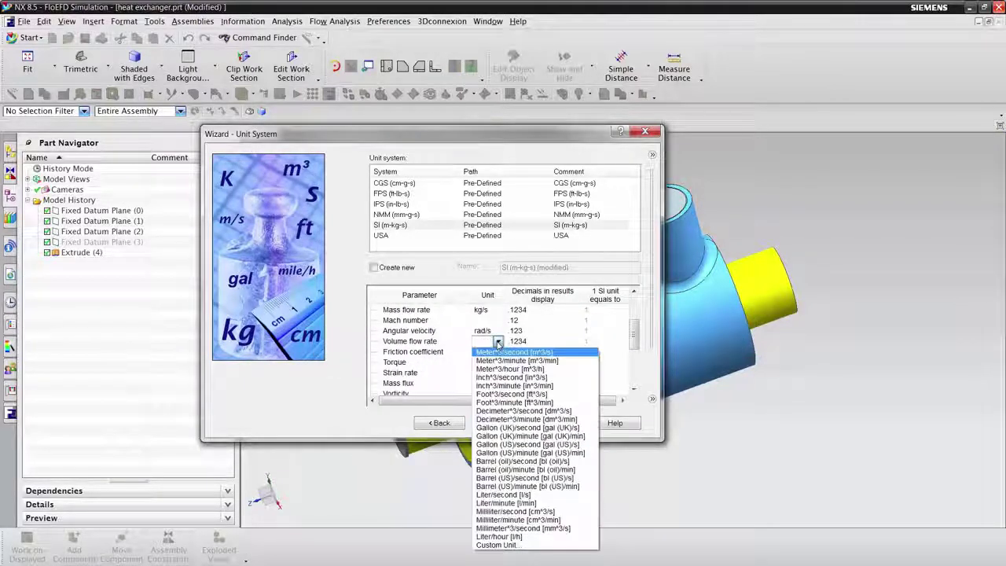
{"action": "left_click", "coordinate": [507, 453]}
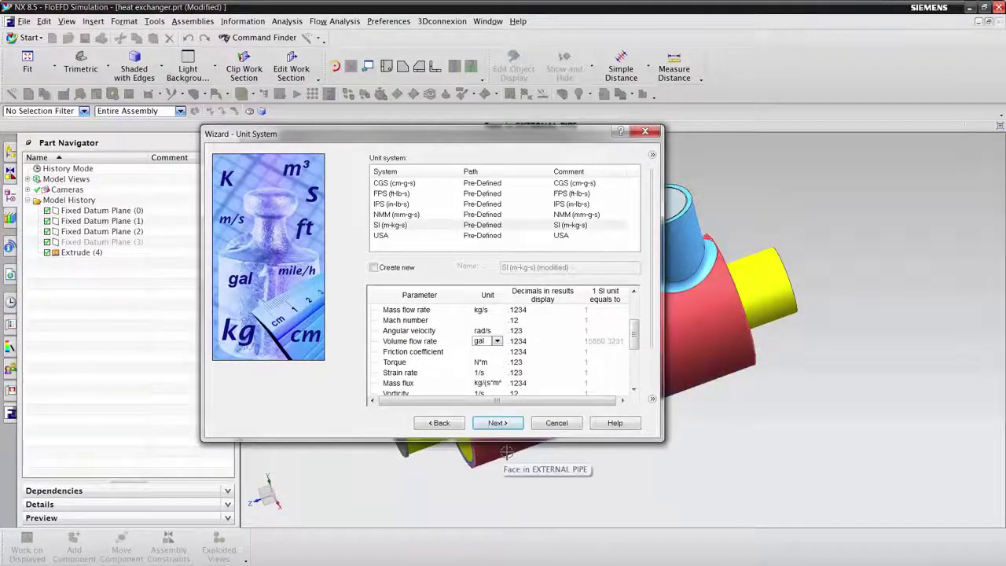
{"action": "left_click", "coordinate": [498, 423]}
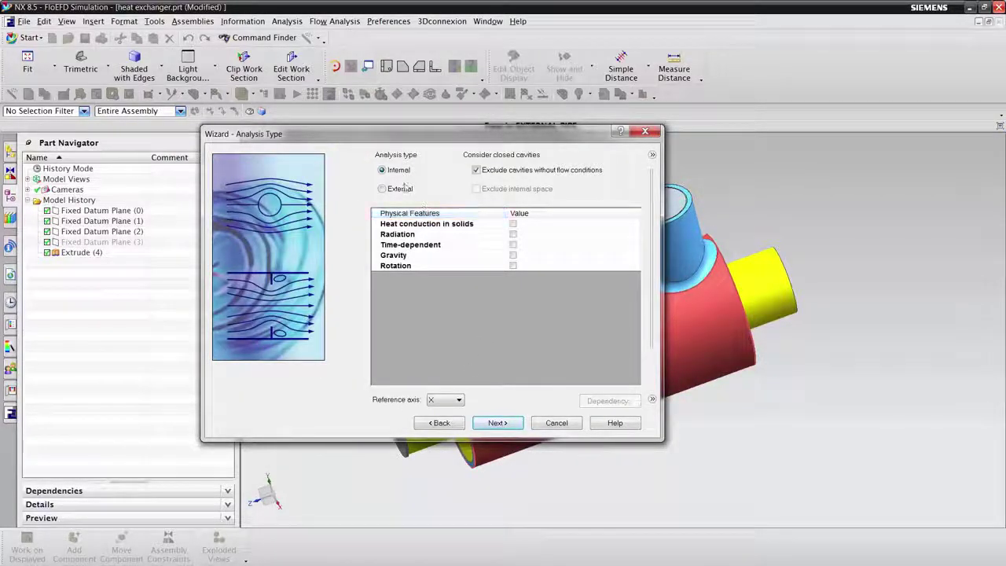
Enable heat conduction in solids for the internal analysis and add the pre-defined liquid Water to the project fluids.
{"action": "left_click", "coordinate": [513, 225]}
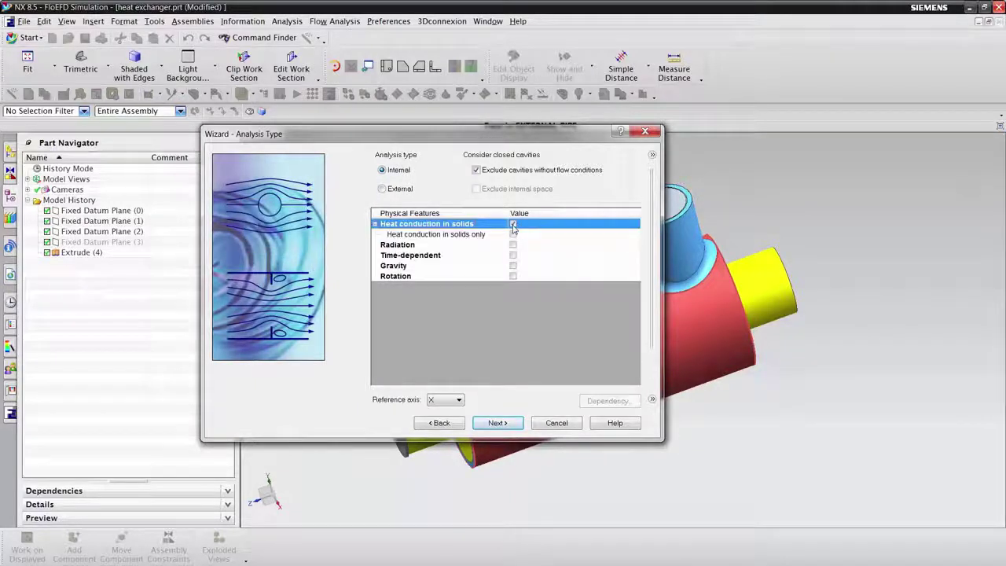
{"action": "left_click", "coordinate": [504, 427]}
{"action": "double_click", "coordinate": [391, 181]}
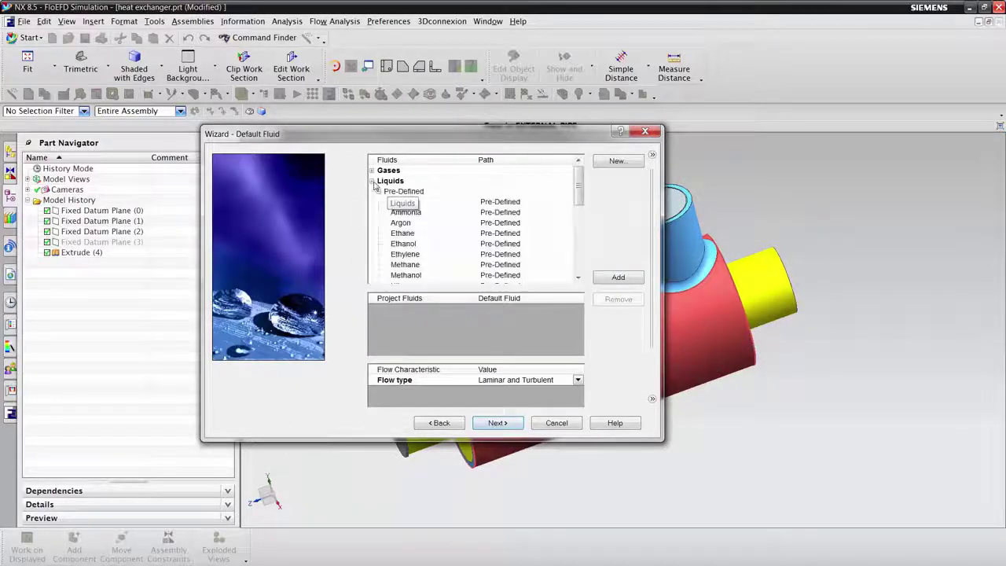
{"action": "scroll", "coordinate": [449, 249], "scroll_direction": "down", "scroll_amount": 2}
{"action": "left_click", "coordinate": [449, 263]}
{"action": "scroll", "coordinate": [448, 262], "scroll_direction": "down", "scroll_amount": 1}
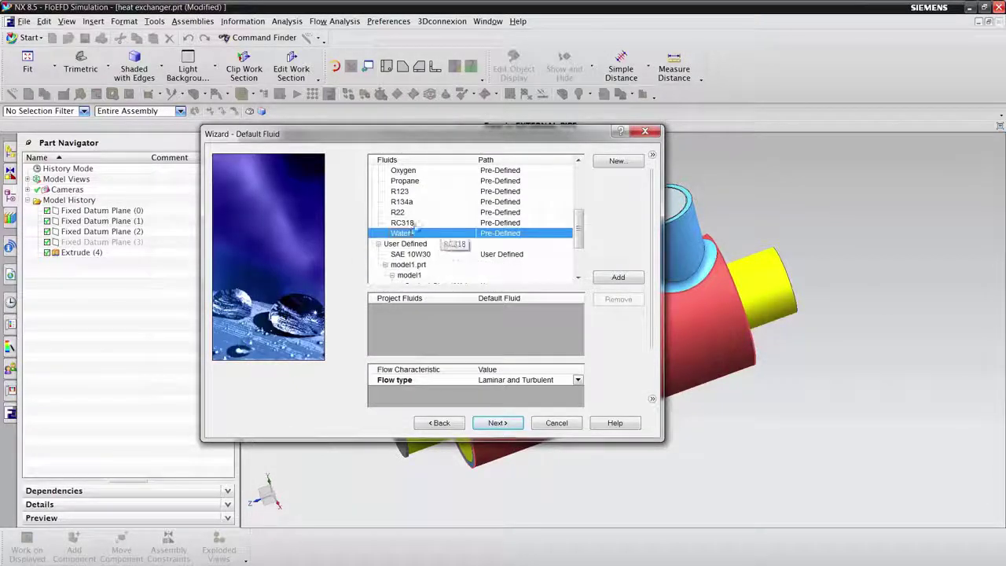
{"action": "double_click", "coordinate": [408, 235]}
Create a new item among the user-defined liquids in the Engineering Database.
{"action": "scroll", "coordinate": [428, 236], "scroll_direction": "down", "scroll_amount": 2}
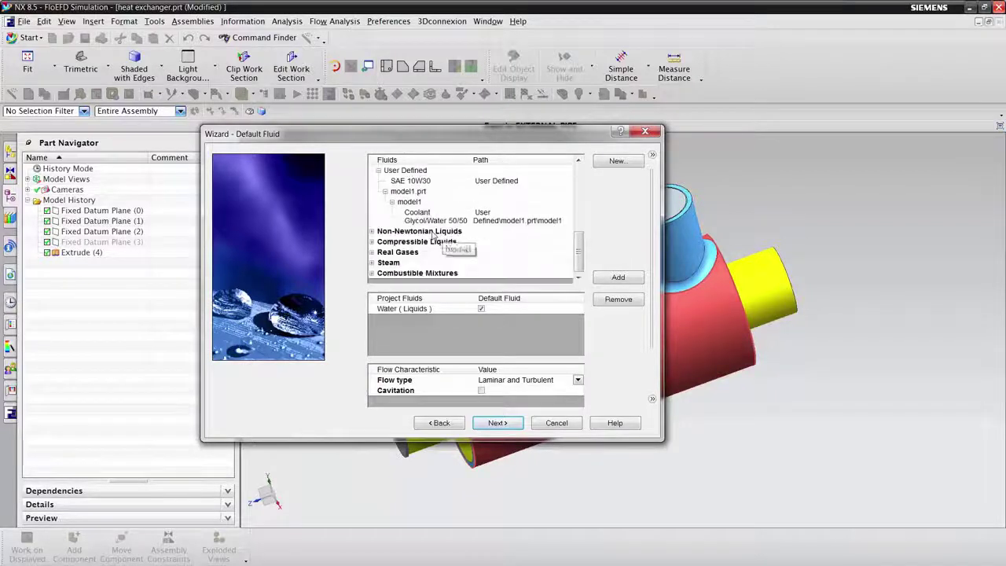
{"action": "left_click", "coordinate": [434, 221]}
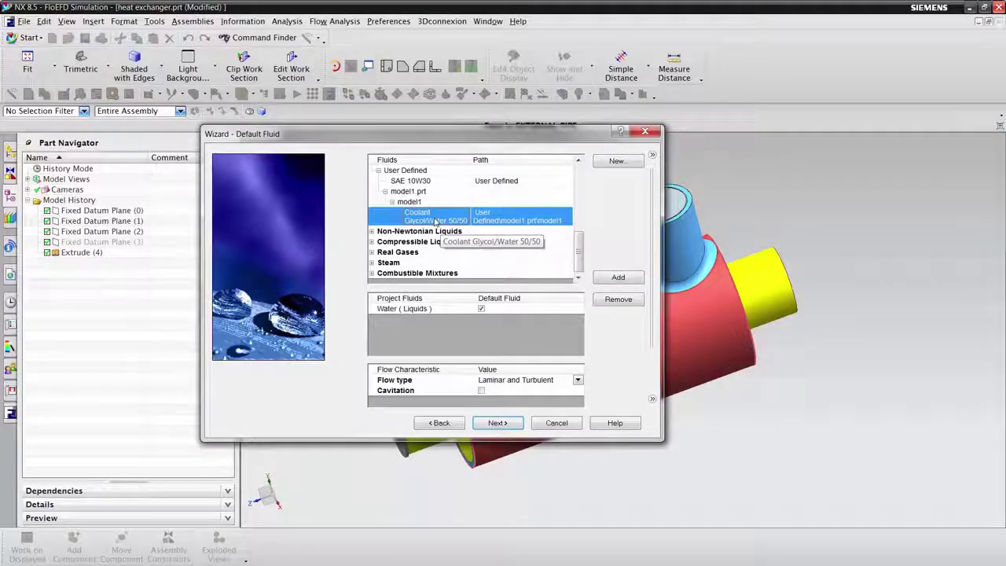
{"action": "left_click", "coordinate": [616, 161]}
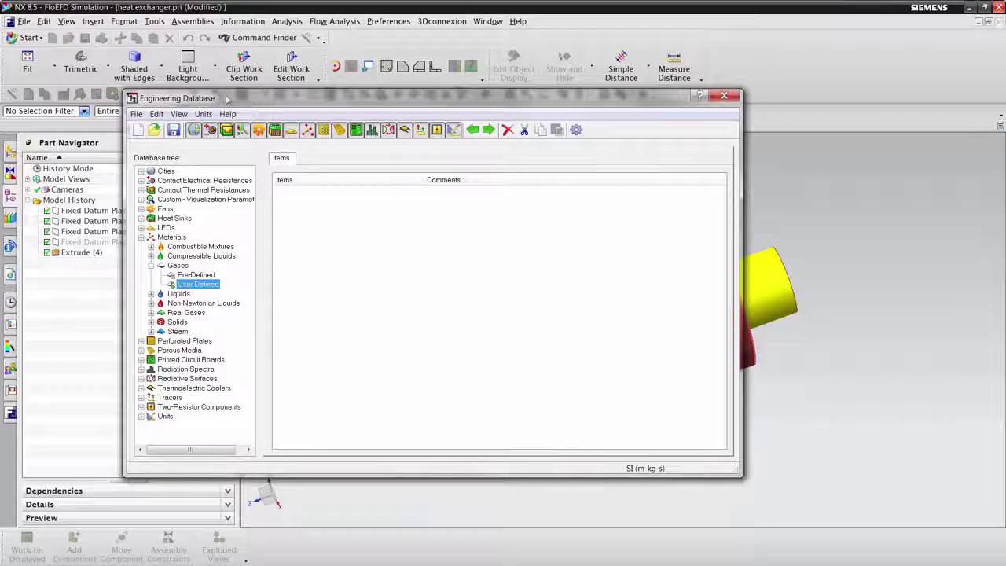
{"action": "left_click", "coordinate": [151, 293]}
{"action": "left_click", "coordinate": [194, 313]}
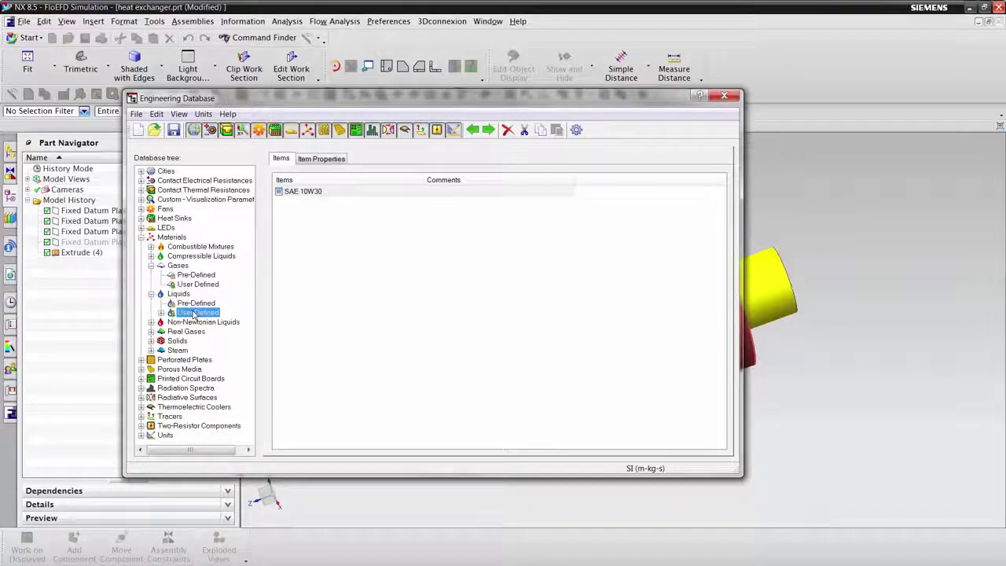
{"action": "left_click", "coordinate": [139, 131]}
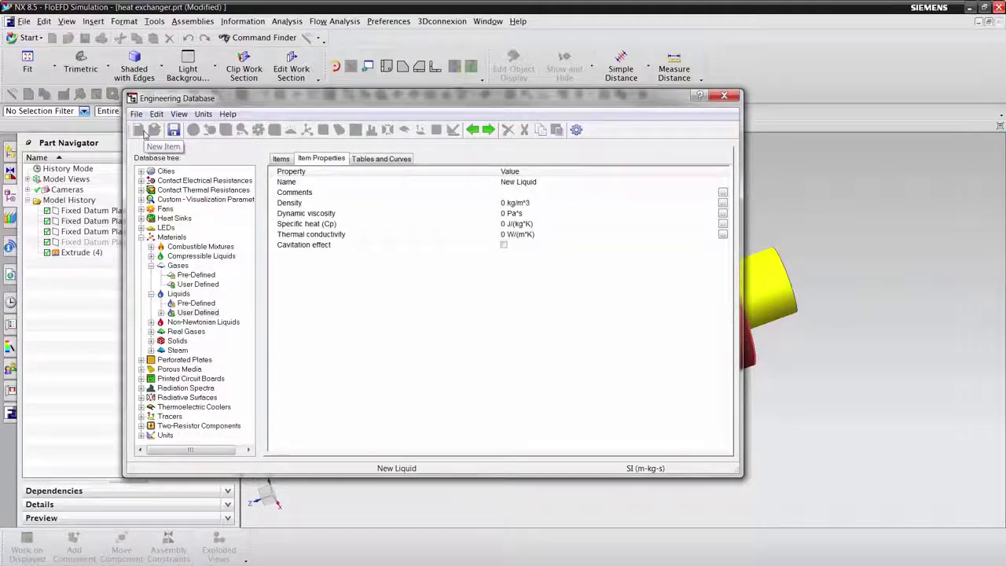
Name the new liquid Demo fluid and set its density to 1080 kg/m^3.
{"action": "left_click", "coordinate": [544, 183]}
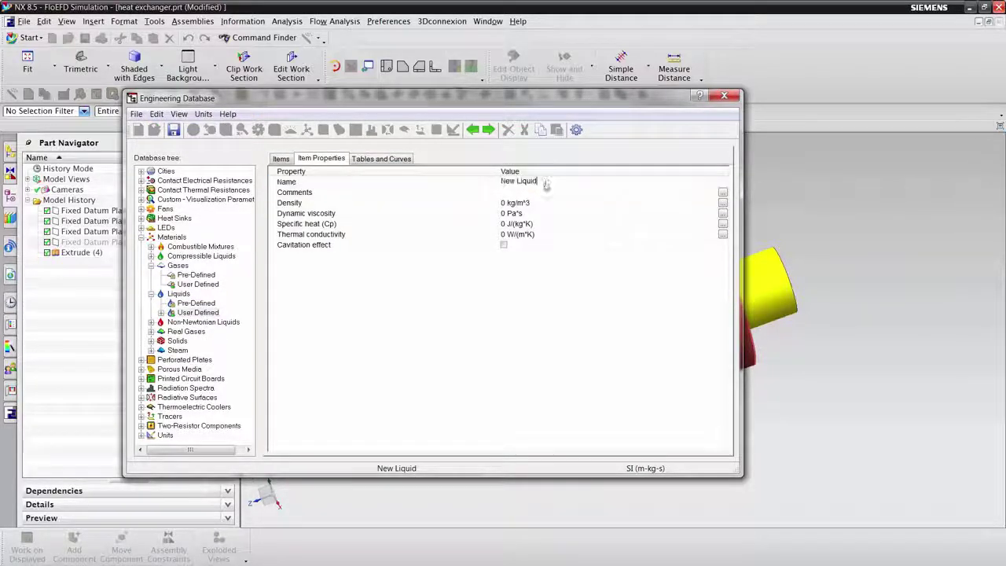
{"action": "left_click_drag", "start_coordinate": [527, 182], "coordinate": [488, 186]}
{"action": "type", "text": "Oemo l"}
{"action": "type", "text": "luid"}
{"action": "left_click", "coordinate": [510, 206]}
{"action": "left_click", "coordinate": [506, 202]}
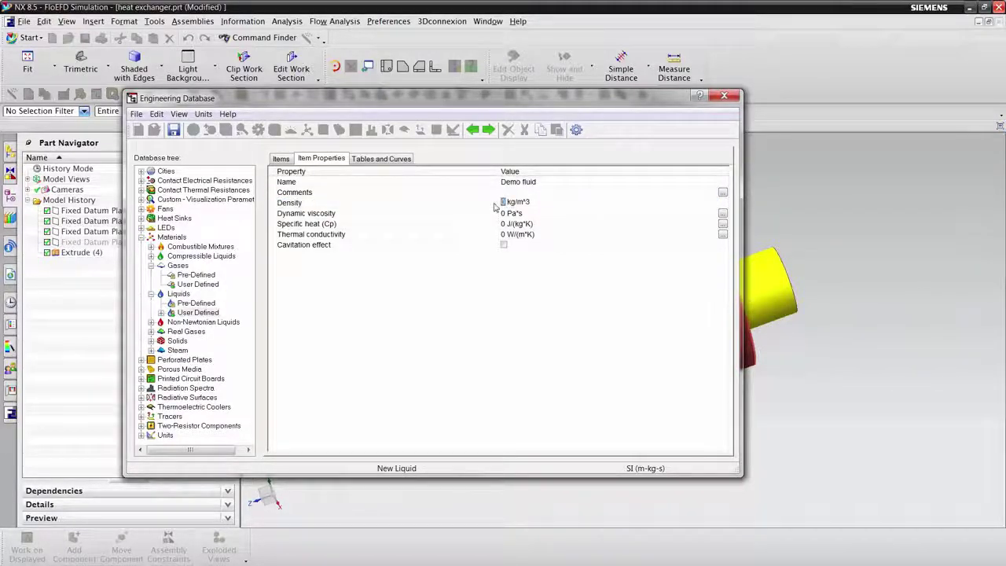
{"action": "type", "text": "108"}
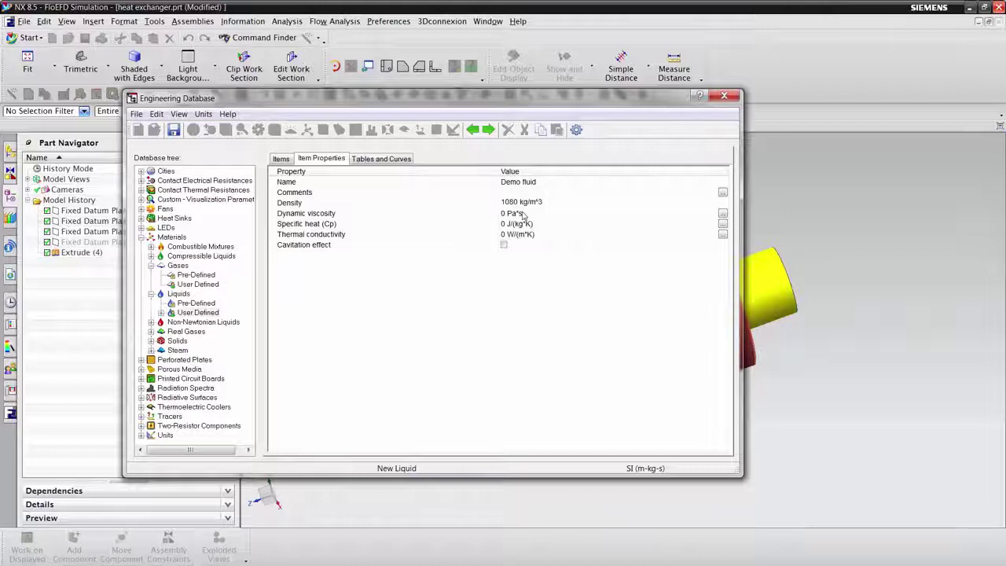
Start a temperature table for Demo fluid's dynamic viscosity with 0.03 Pa*s at 0 °C (273.15 K).
{"action": "left_click", "coordinate": [518, 213]}
{"action": "left_click", "coordinate": [381, 158]}
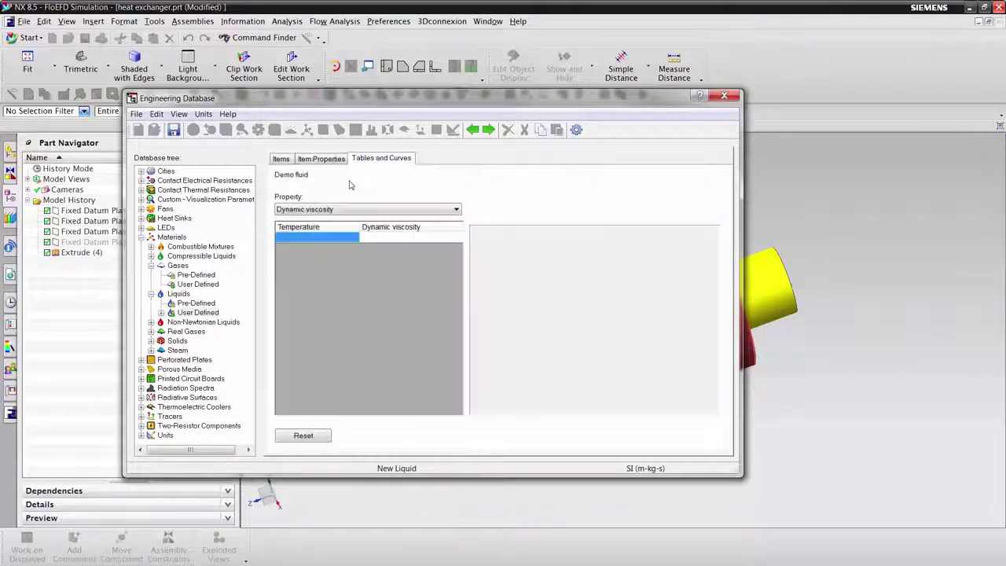
{"action": "left_click", "coordinate": [322, 237]}
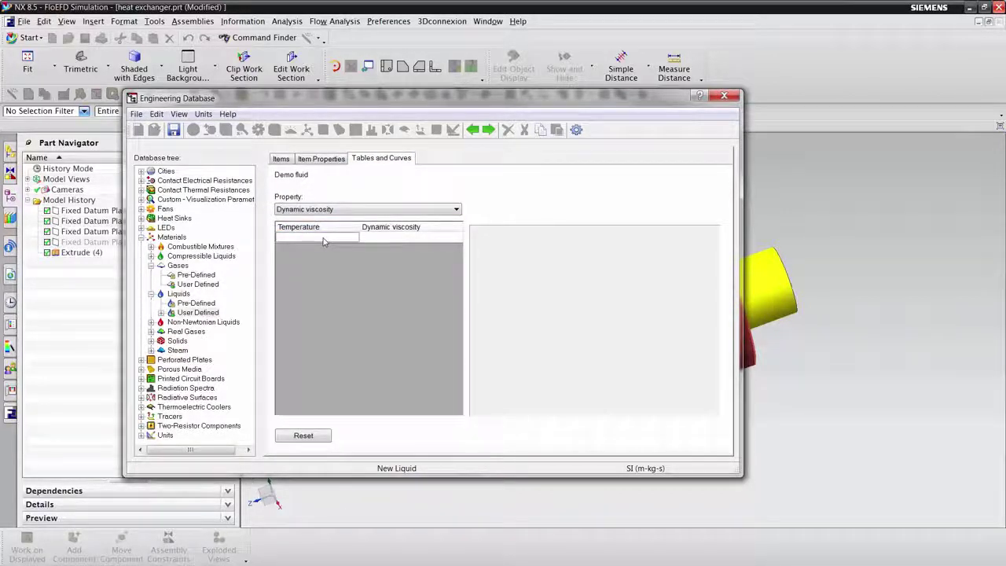
{"action": "type", "text": "0c"}
{"action": "key", "text": "Tab"}
{"action": "type", "text": "0.03"}
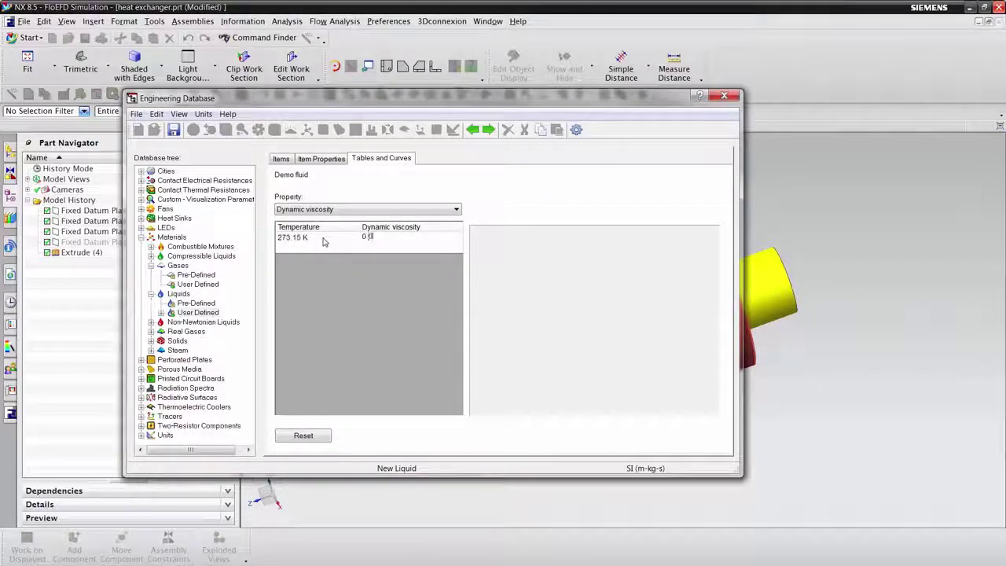
{"action": "key", "text": "Return"}
Add a second dynamic viscosity point of 0.02 Pa*s at 333.15 K to the table.
{"action": "type", "text": "60"}
{"action": "key", "text": "Tab"}
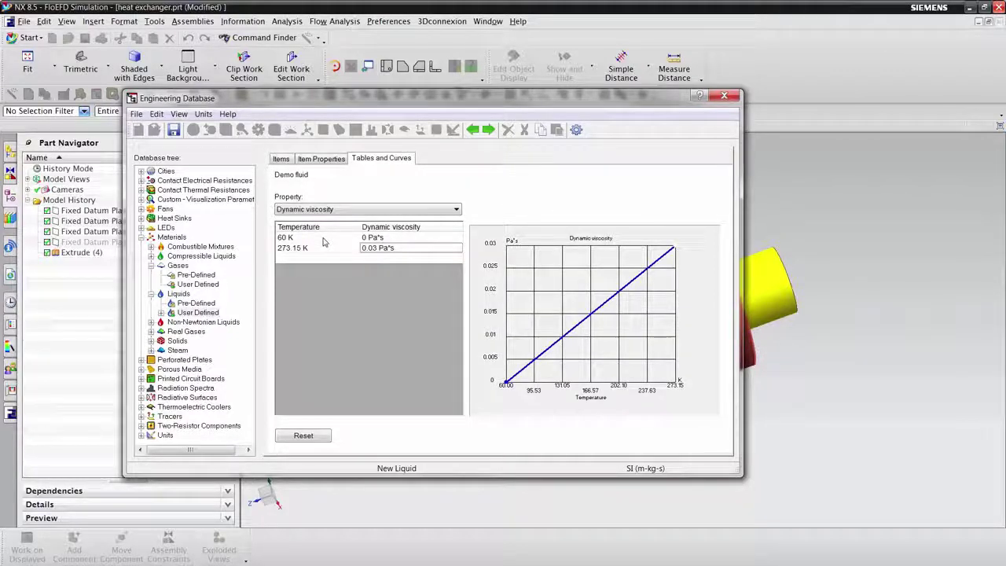
{"action": "left_click", "coordinate": [322, 239]}
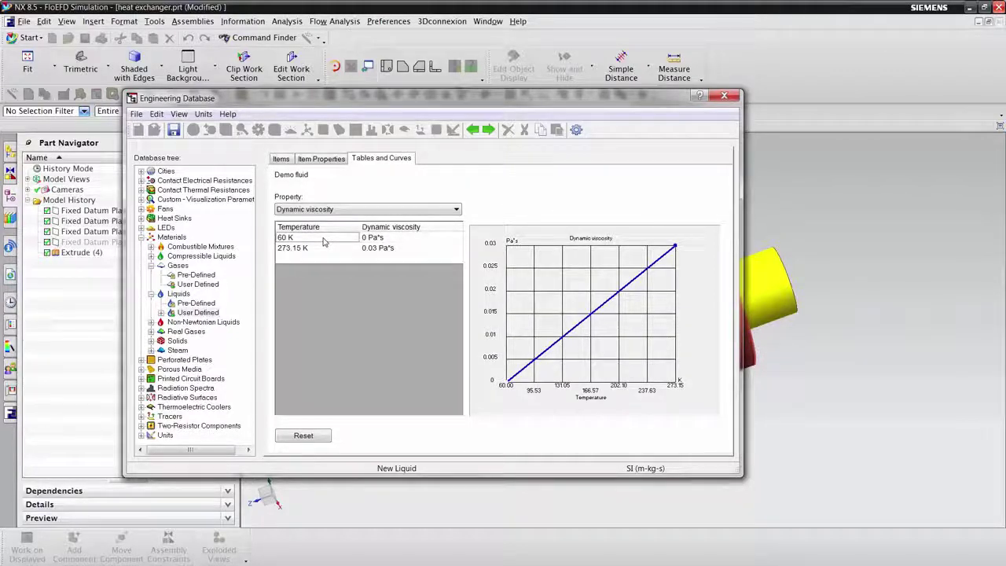
{"action": "type", "text": "333.15"}
{"action": "key", "text": "Tab"}
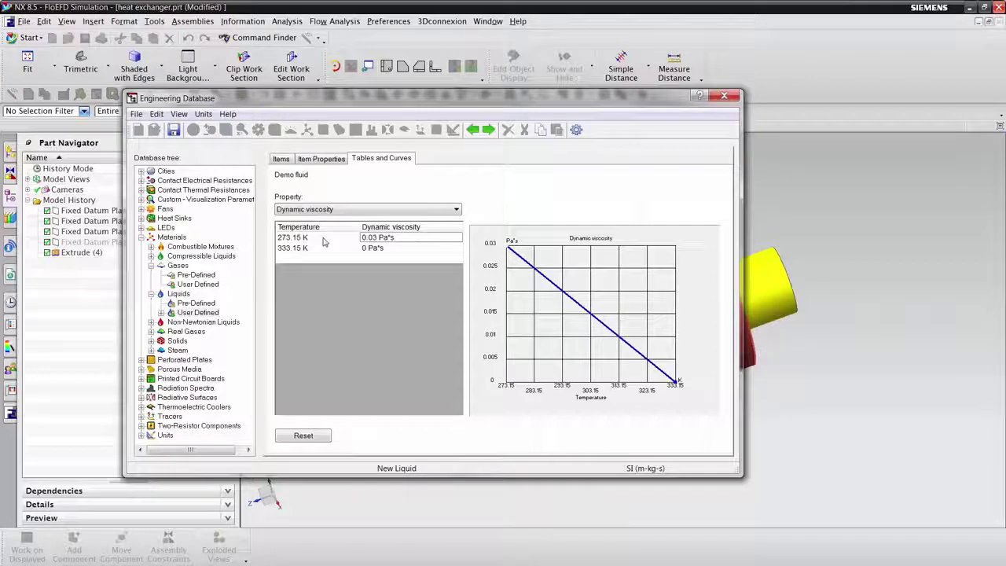
{"action": "type", "text": "0.02"}
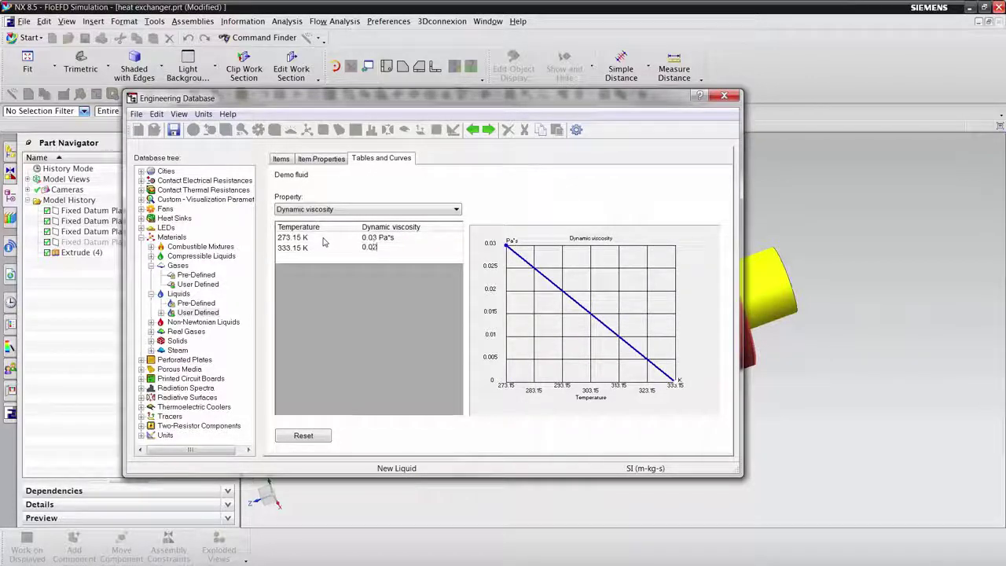
{"action": "key", "text": "Tab"}
Return to Demo fluid's property list and close the Engineering Database without saving the changes.
{"action": "left_click", "coordinate": [321, 158]}
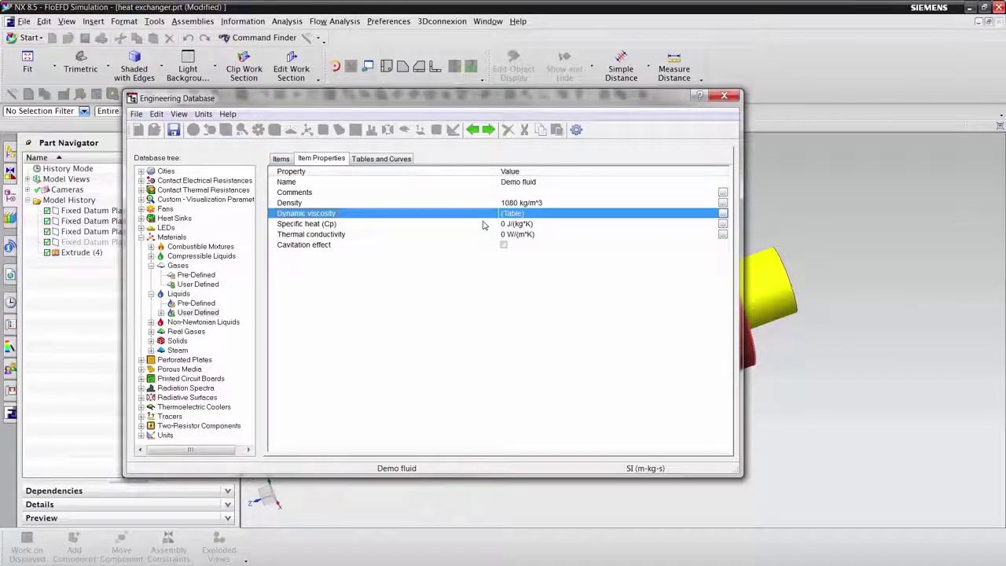
{"action": "left_click", "coordinate": [723, 96]}
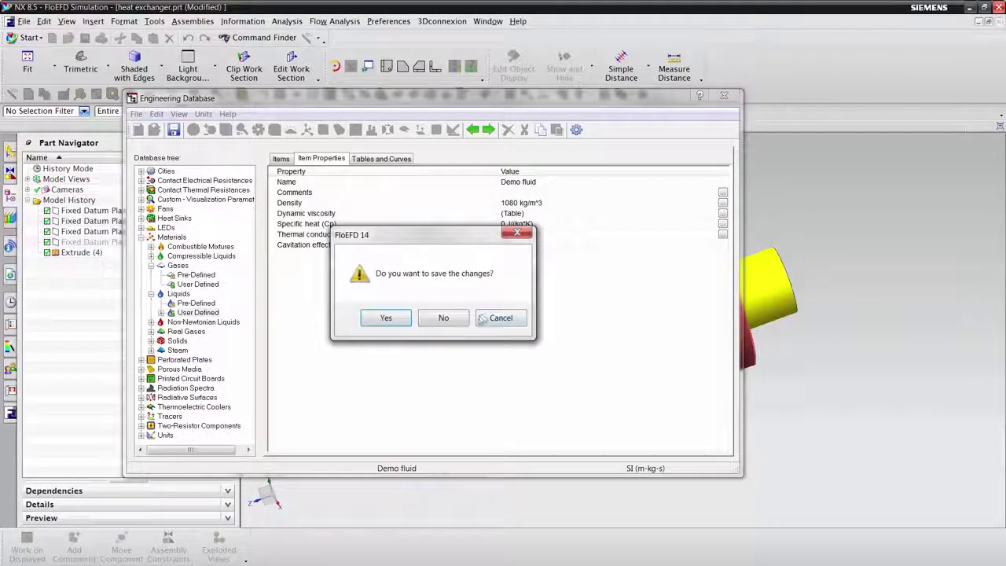
{"action": "left_click", "coordinate": [445, 322]}
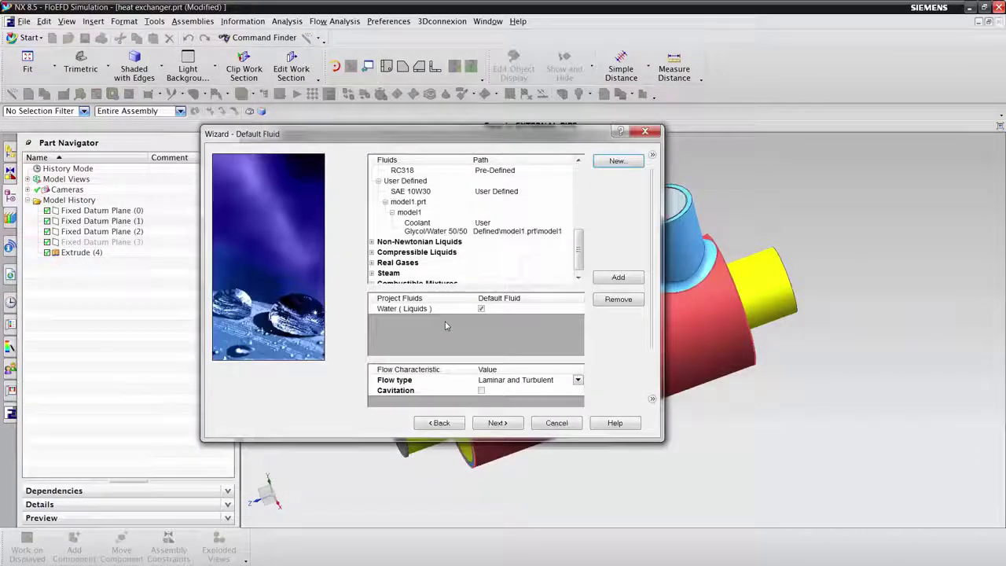
Add Coolant Glycol/Water 50/50 to the project fluids, keep the flow type Laminar and Turbulent, and continue to the default solid.
{"action": "double_click", "coordinate": [427, 231]}
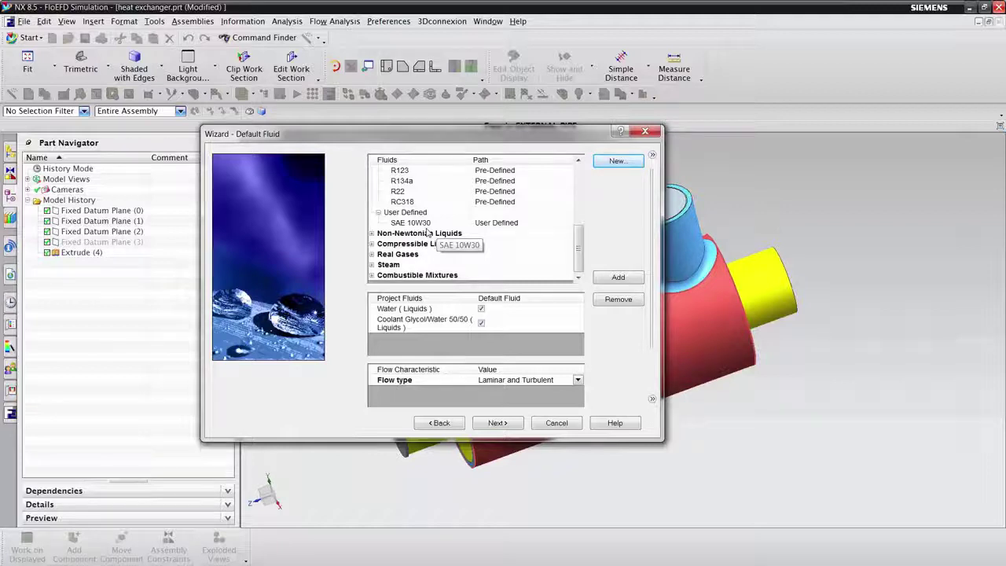
{"action": "left_click", "coordinate": [578, 381]}
{"action": "left_click", "coordinate": [578, 381]}
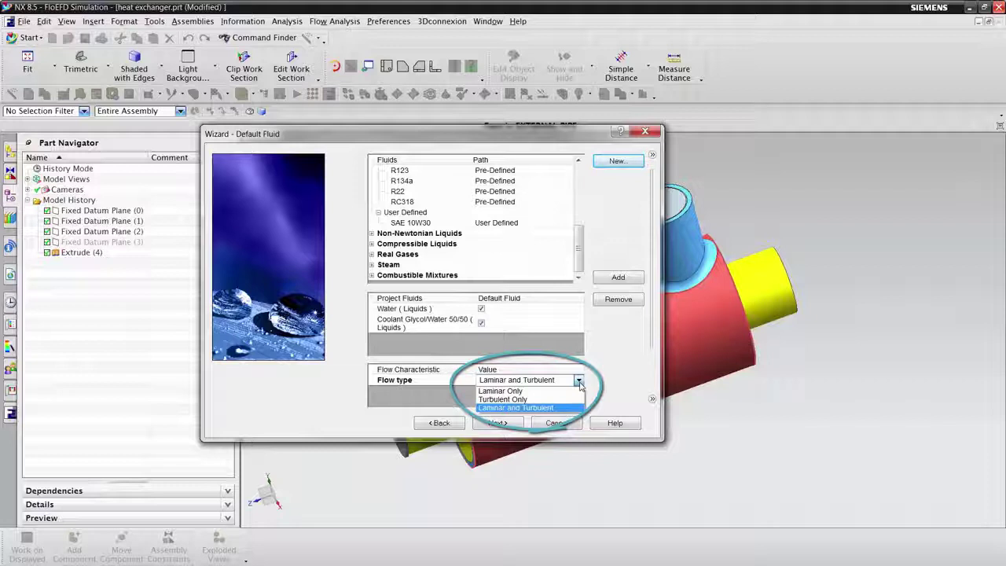
{"action": "left_click", "coordinate": [579, 382]}
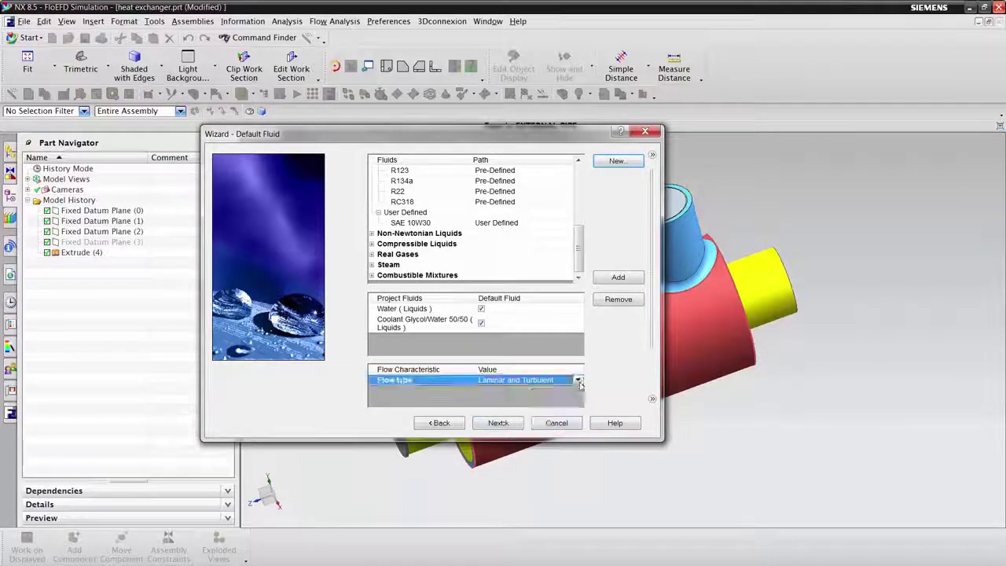
{"action": "left_click", "coordinate": [508, 424]}
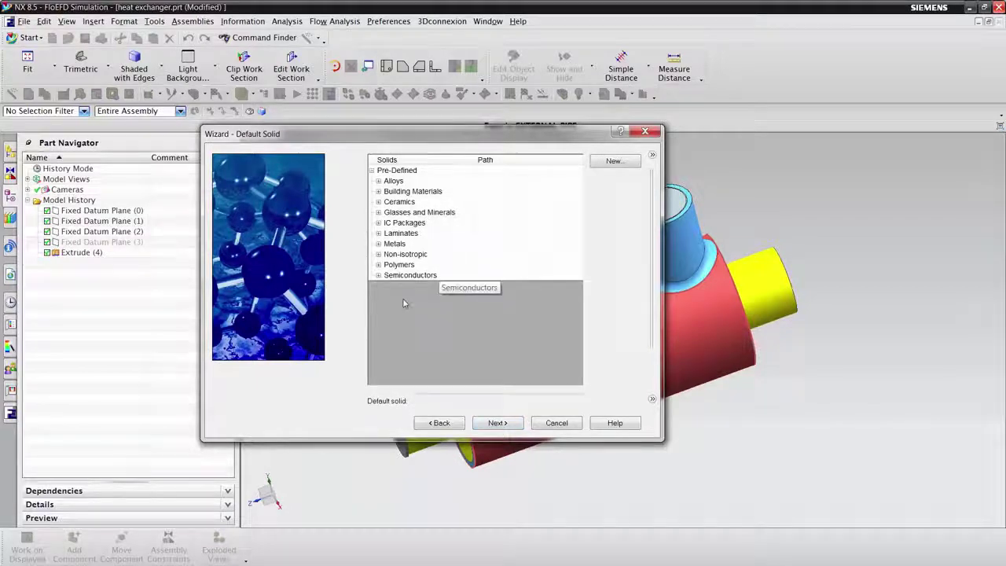
Choose the pre-defined alloy Aluminum 6061 as the default solid and continue to the wall conditions.
{"action": "left_click", "coordinate": [378, 180]}
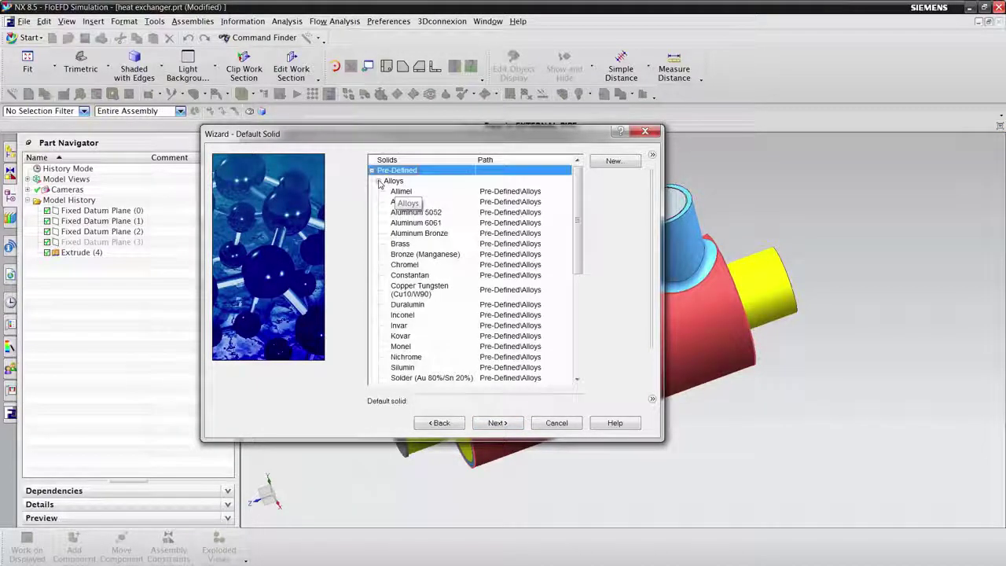
{"action": "left_click", "coordinate": [427, 225]}
{"action": "left_click", "coordinate": [490, 425]}
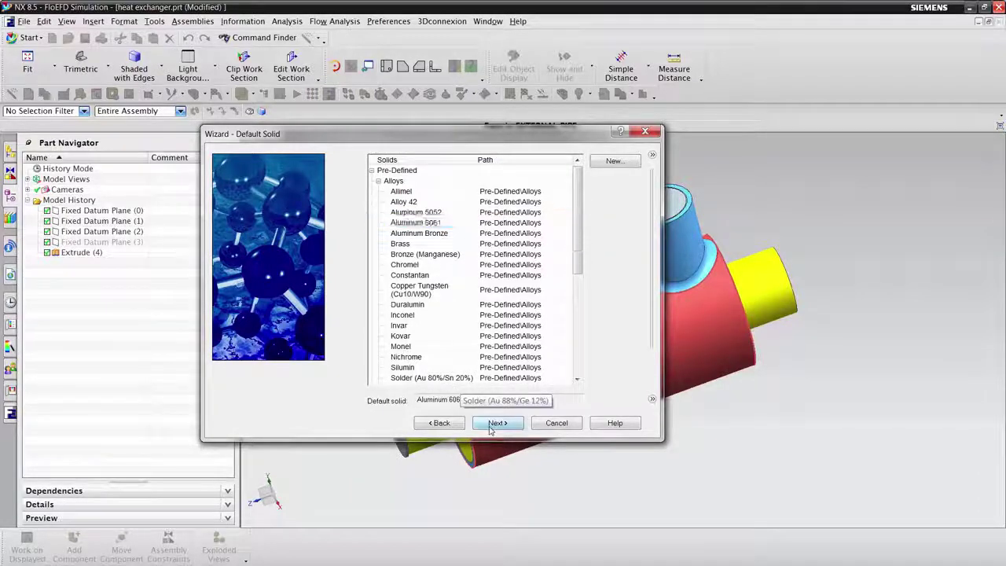
Review the outer wall thermal conditions, keep Adiabatic wall as the default, and continue to the initial conditions.
{"action": "left_click", "coordinate": [567, 175]}
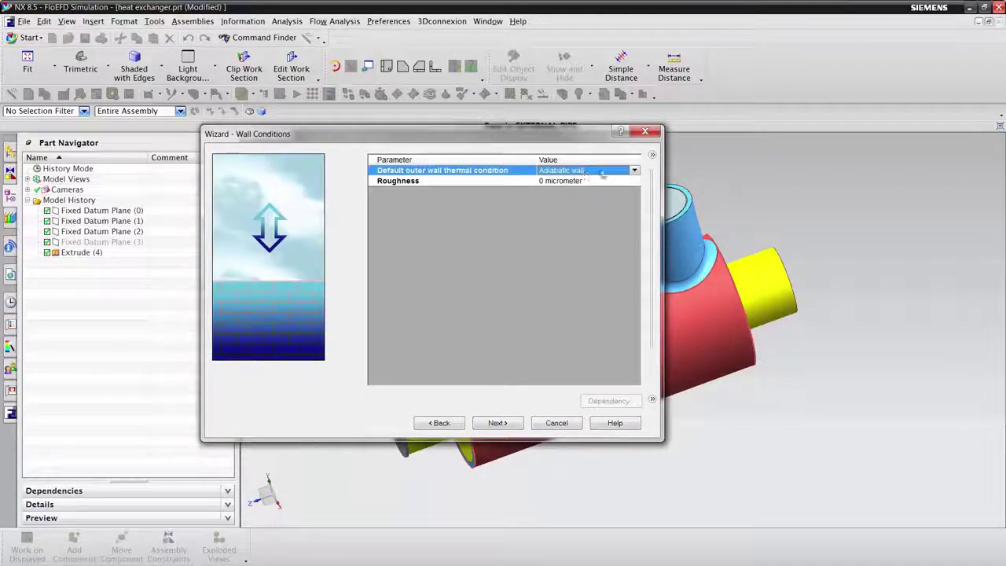
{"action": "left_click", "coordinate": [635, 171]}
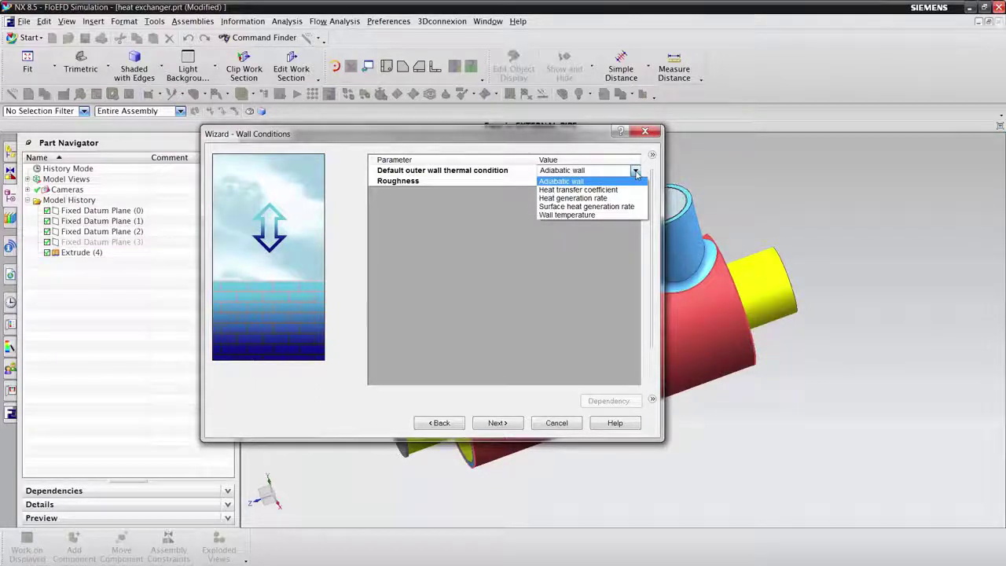
{"action": "left_click", "coordinate": [636, 173]}
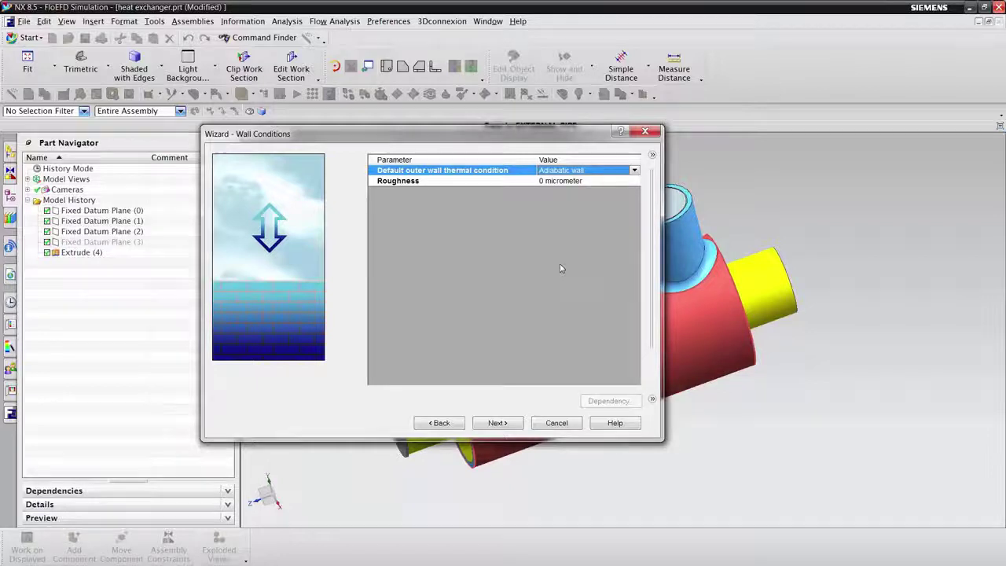
{"action": "left_click", "coordinate": [501, 423]}
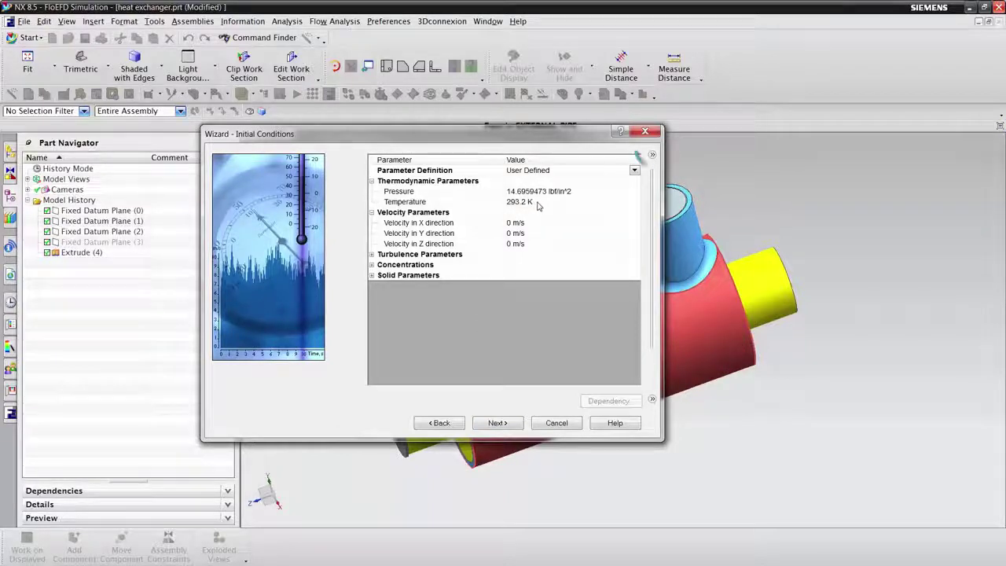
Go back to the unit system, change the temperature unit to Celsius, and return to the initial conditions.
{"action": "left_click", "coordinate": [651, 155]}
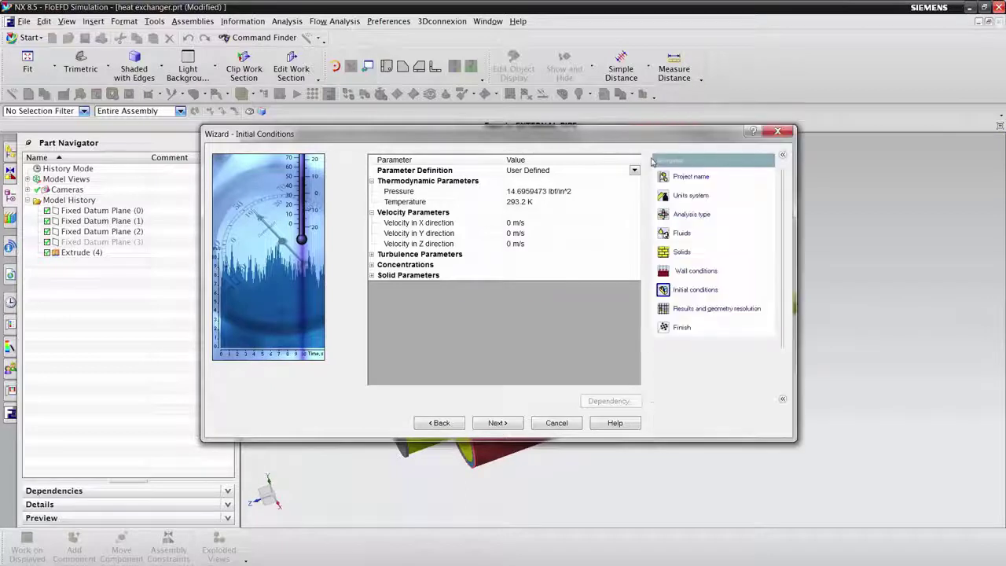
{"action": "left_click", "coordinate": [688, 197]}
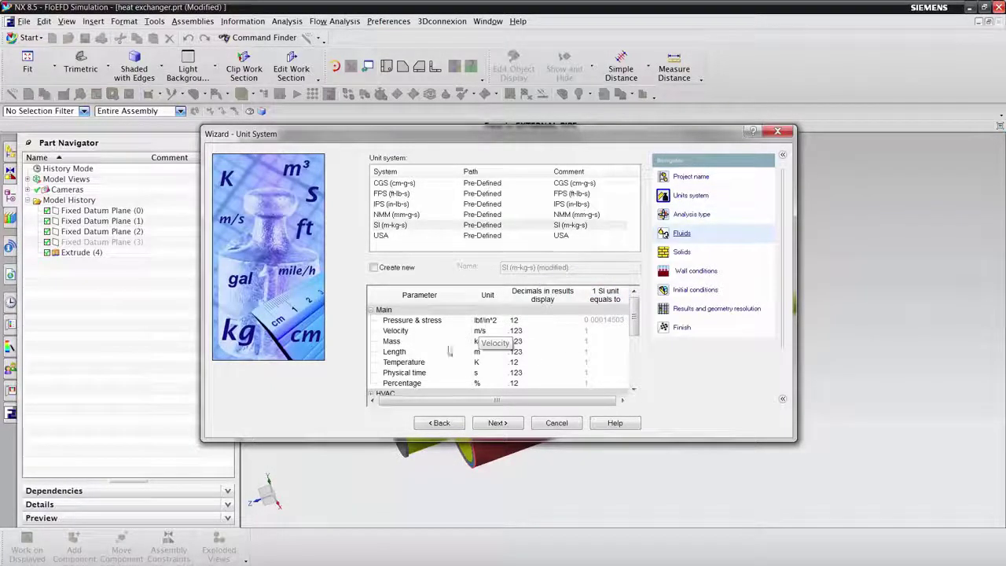
{"action": "left_click", "coordinate": [485, 362]}
{"action": "left_click", "coordinate": [497, 362]}
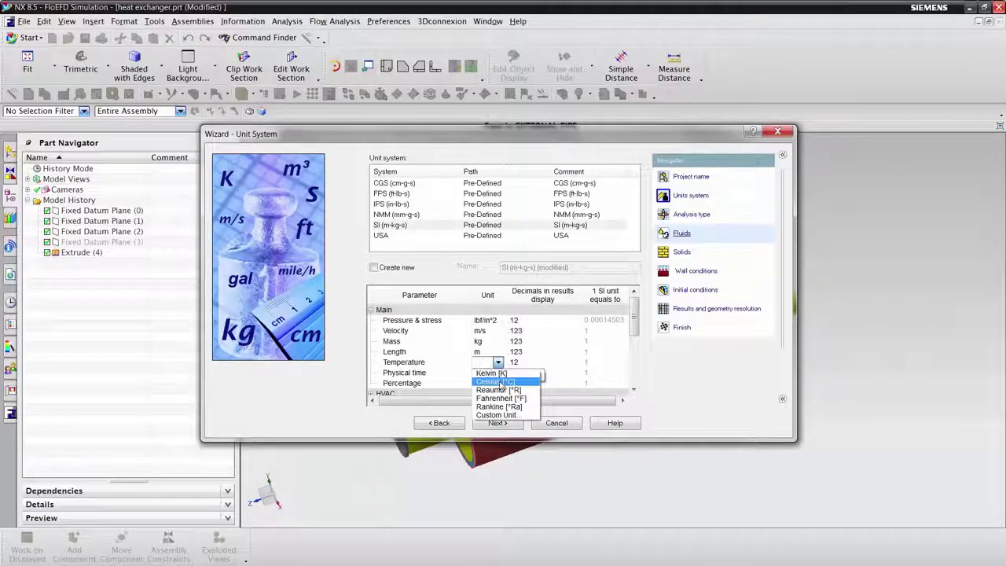
{"action": "left_click", "coordinate": [500, 383]}
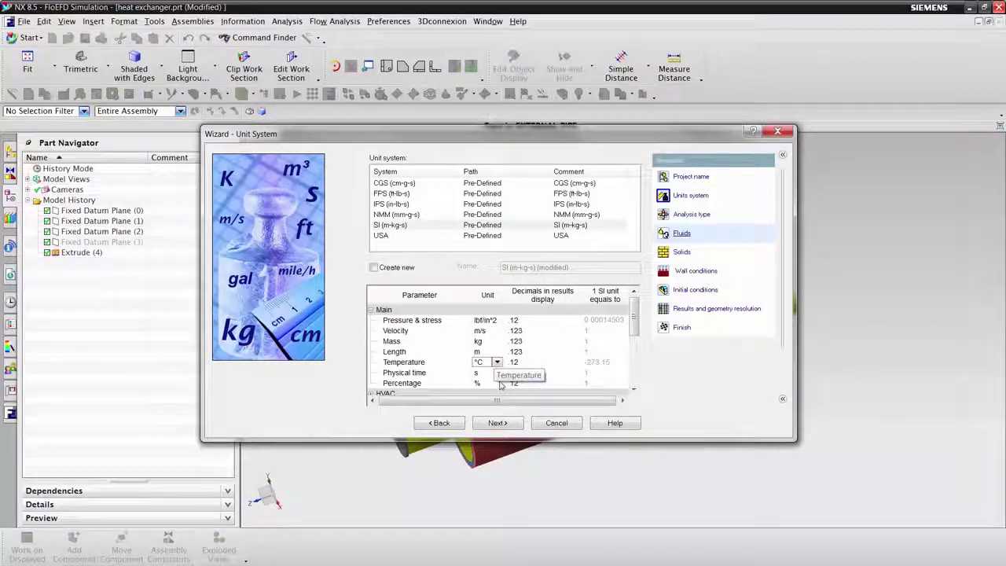
{"action": "left_click", "coordinate": [685, 272]}
{"action": "left_click", "coordinate": [685, 289]}
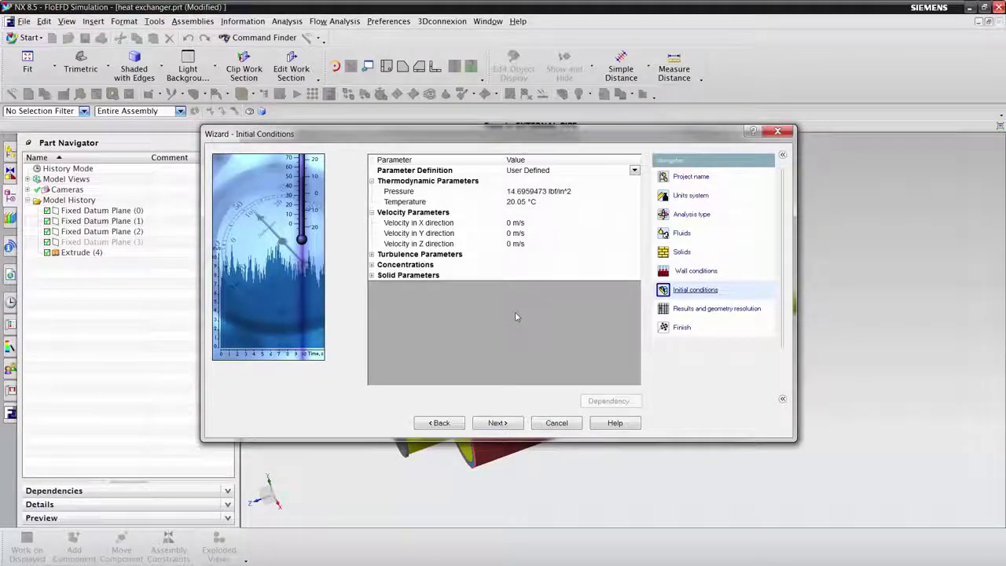
Accept the initial conditions and finish the Wizard with the result resolution at level 3.
{"action": "left_click", "coordinate": [503, 423]}
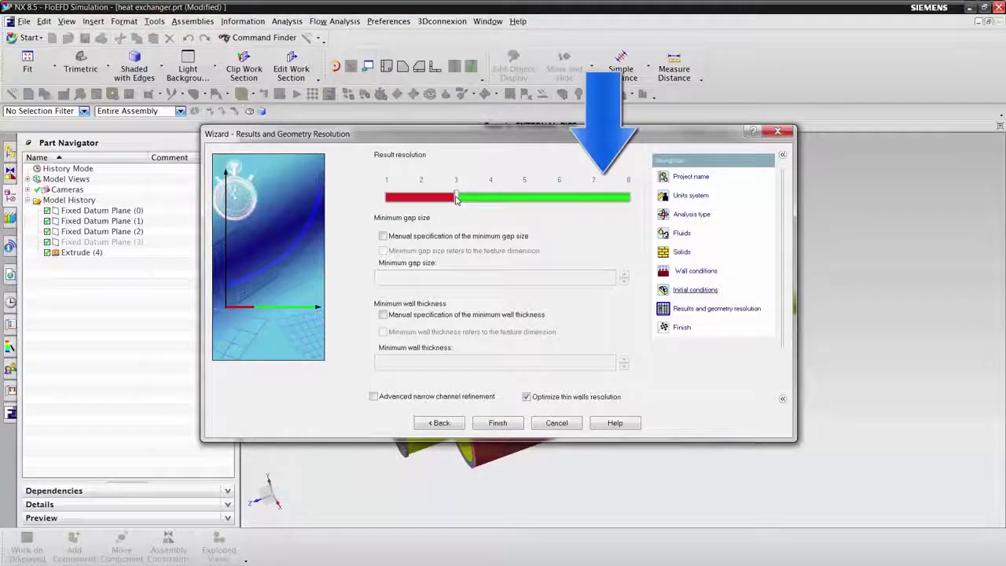
{"action": "left_click", "coordinate": [498, 421]}
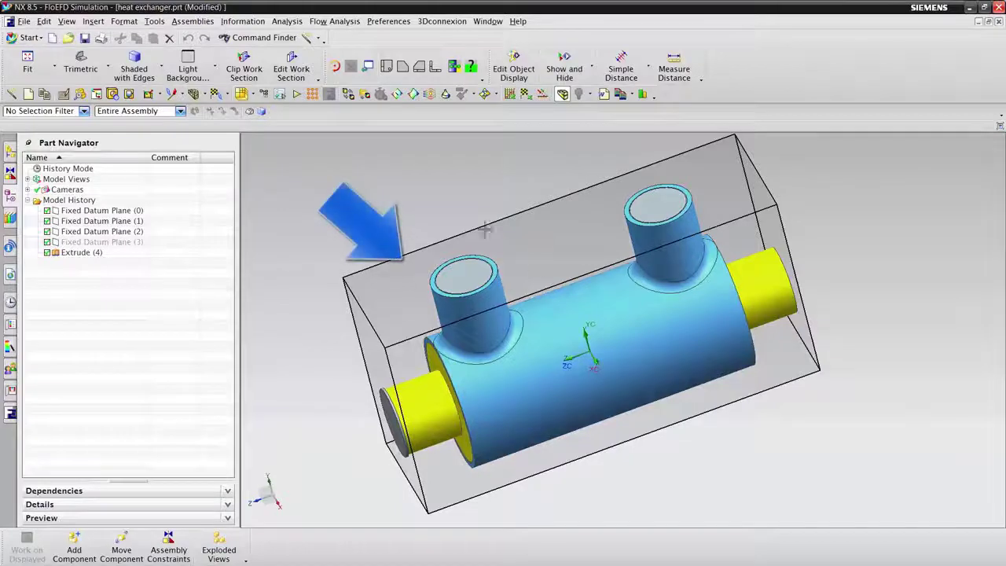
Show the FloEFD project tree and open the Computational Domain's definition for editing.
{"action": "middle_click_drag", "start_coordinate": [443, 246], "coordinate": [443, 247]}
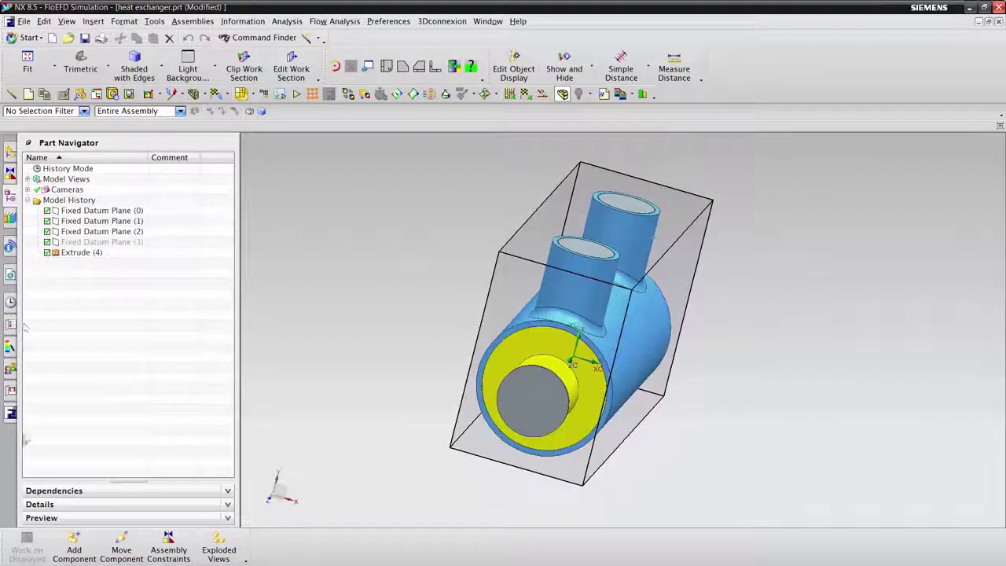
{"action": "left_click", "coordinate": [11, 413]}
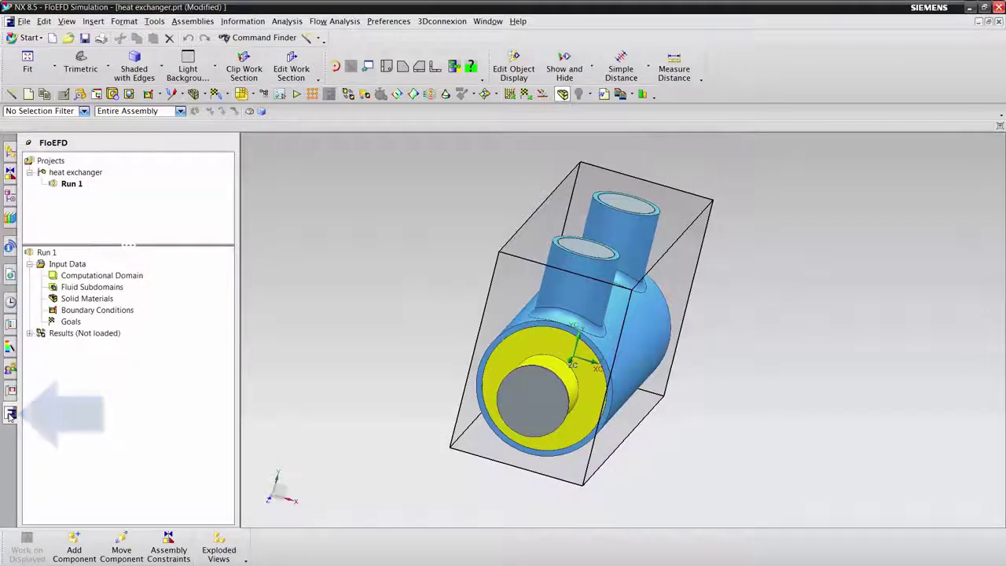
{"action": "left_click", "coordinate": [69, 276]}
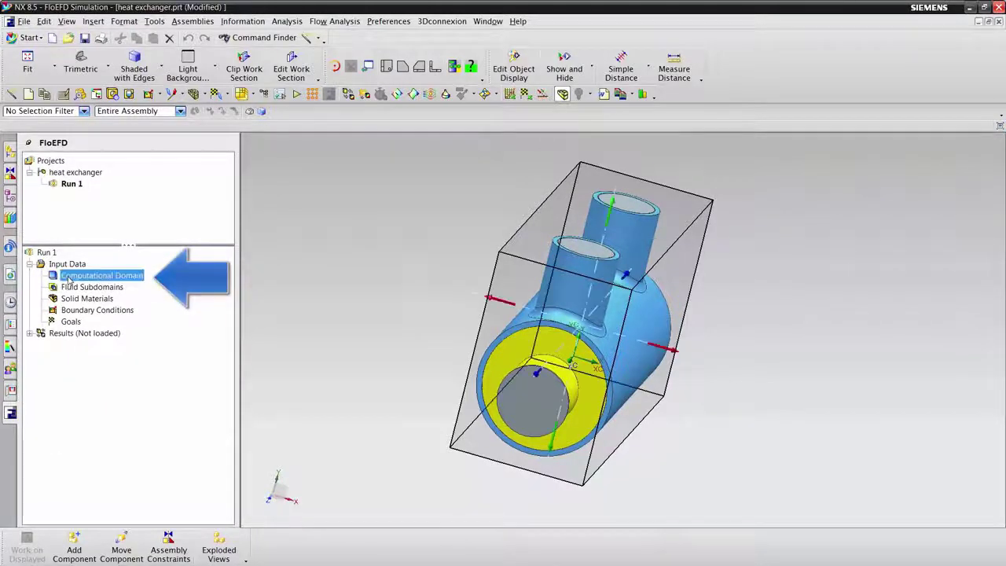
{"action": "right_click", "coordinate": [69, 280]}
{"action": "left_click", "coordinate": [91, 285]}
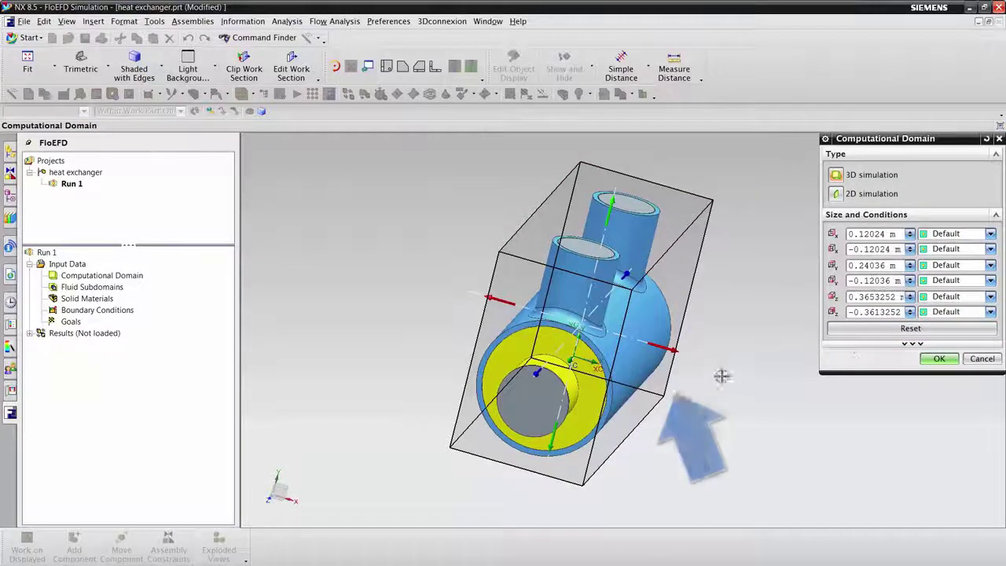
Try resizing the computational domain to X max about 0.19 m and Y max about 0.13 m, and reset its size.
{"action": "left_click_drag", "start_coordinate": [680, 358], "coordinate": [721, 367]}
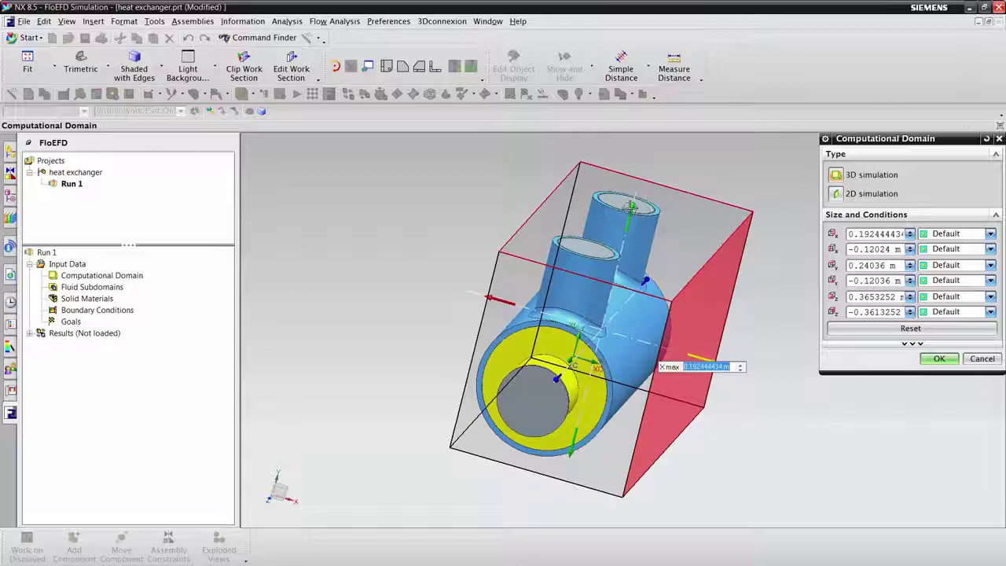
{"action": "left_click_drag", "start_coordinate": [642, 207], "coordinate": [621, 271]}
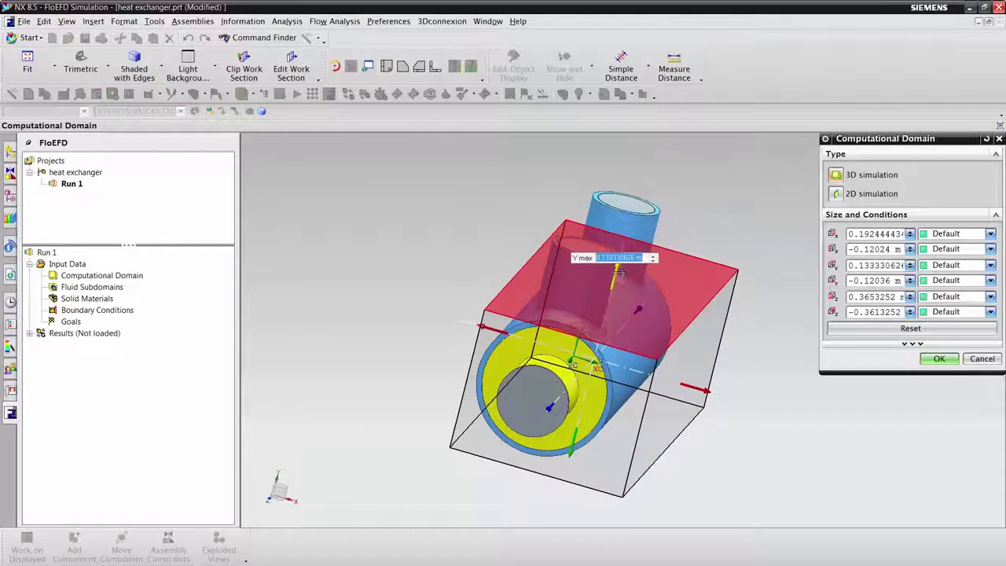
{"action": "left_click", "coordinate": [880, 331]}
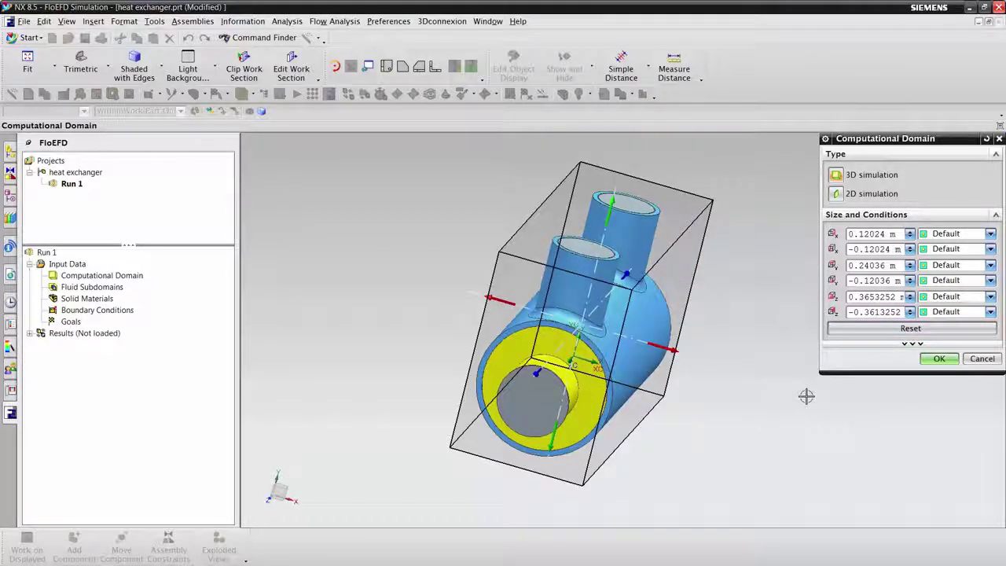
Accept the computational domain definition and hide the domain box in the model view.
{"action": "left_click", "coordinate": [935, 359]}
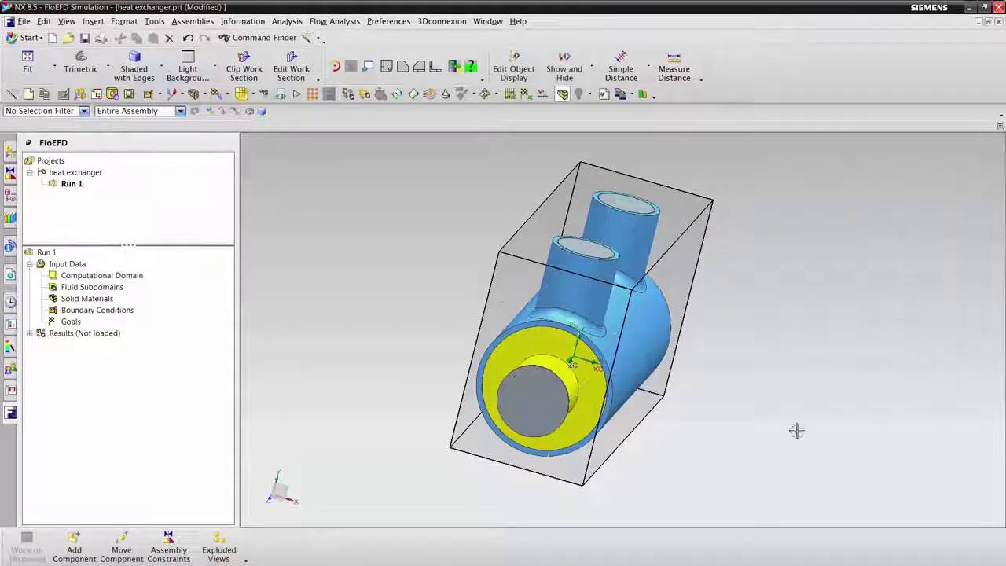
{"action": "right_click", "coordinate": [109, 280]}
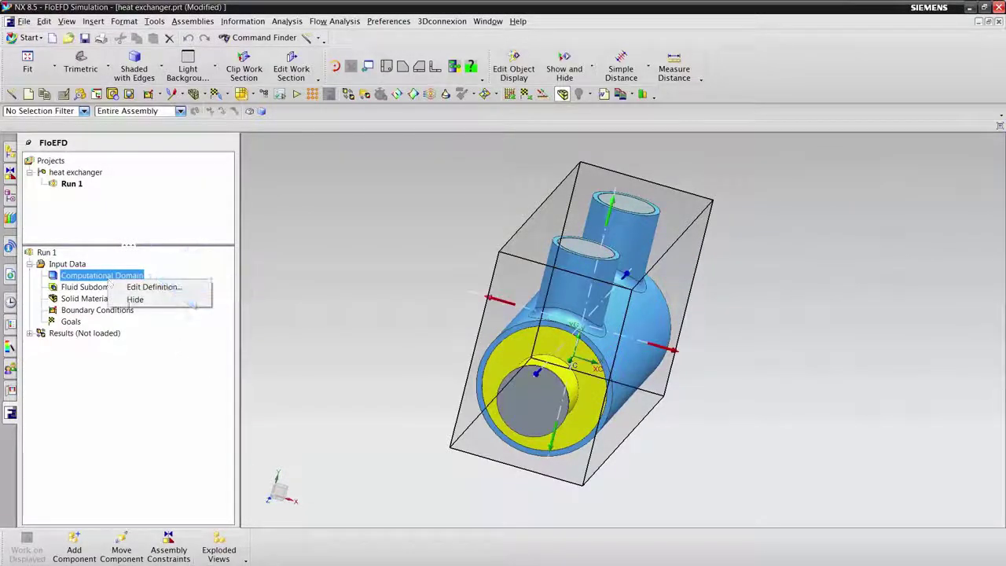
{"action": "left_click", "coordinate": [135, 300]}
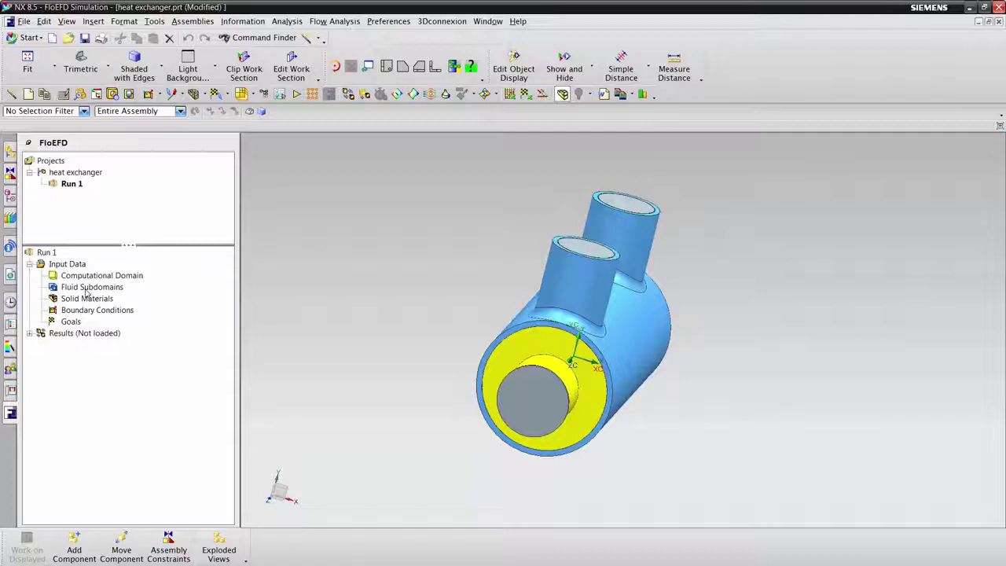
Insert a fluid subdomain on the inner face of the front nozzle's lid, with Water as its only fluid.
{"action": "right_click", "coordinate": [99, 288]}
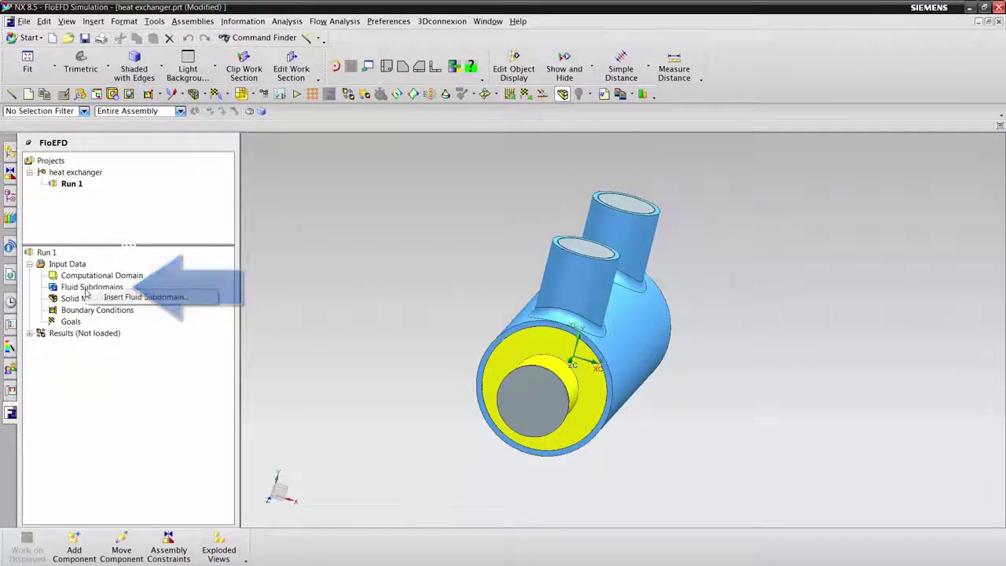
{"action": "left_click", "coordinate": [132, 297]}
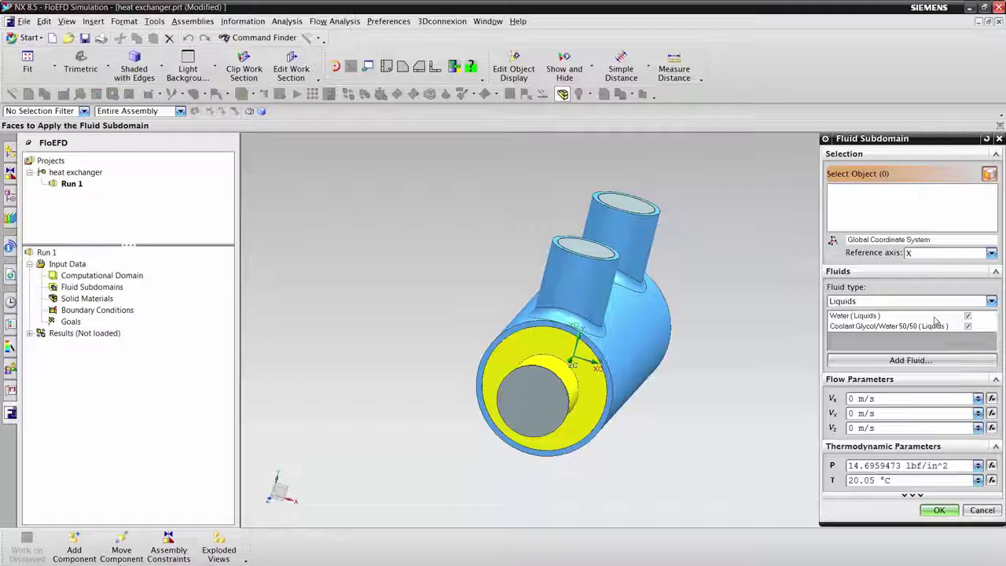
{"action": "middle_click_drag", "start_coordinate": [579, 250], "coordinate": [550, 249]}
{"action": "left_click", "coordinate": [551, 250]}
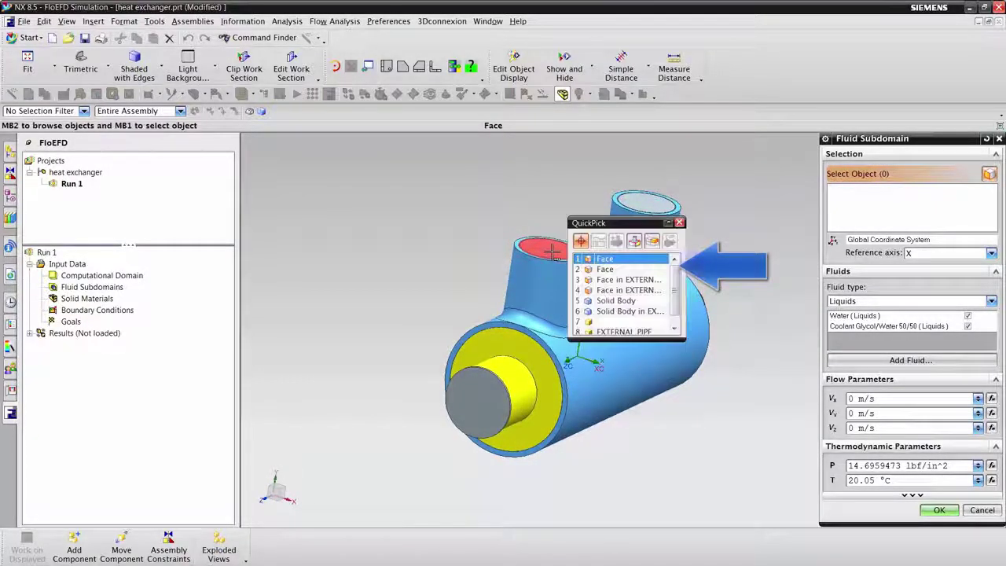
{"action": "left_click", "coordinate": [620, 269]}
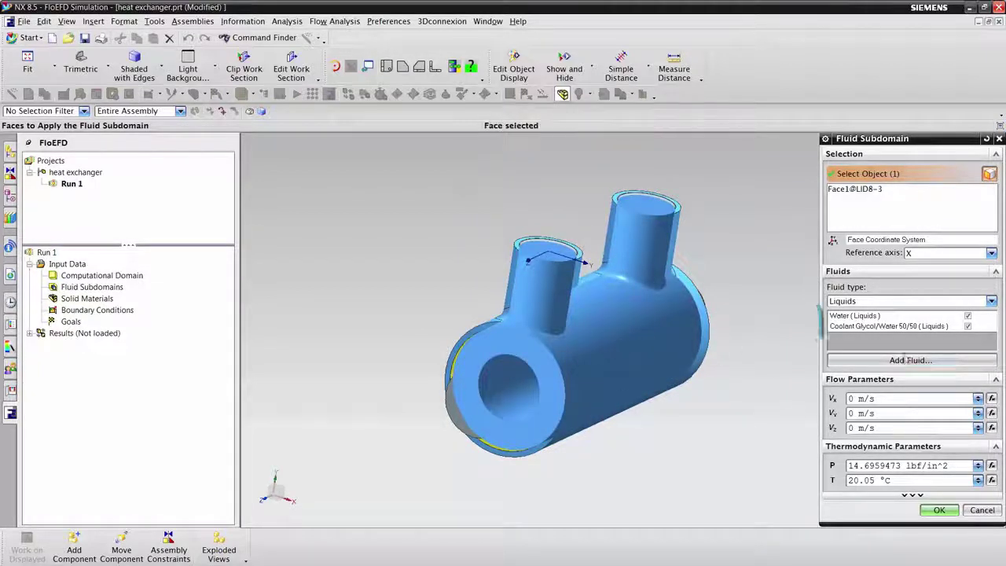
{"action": "left_click", "coordinate": [967, 326]}
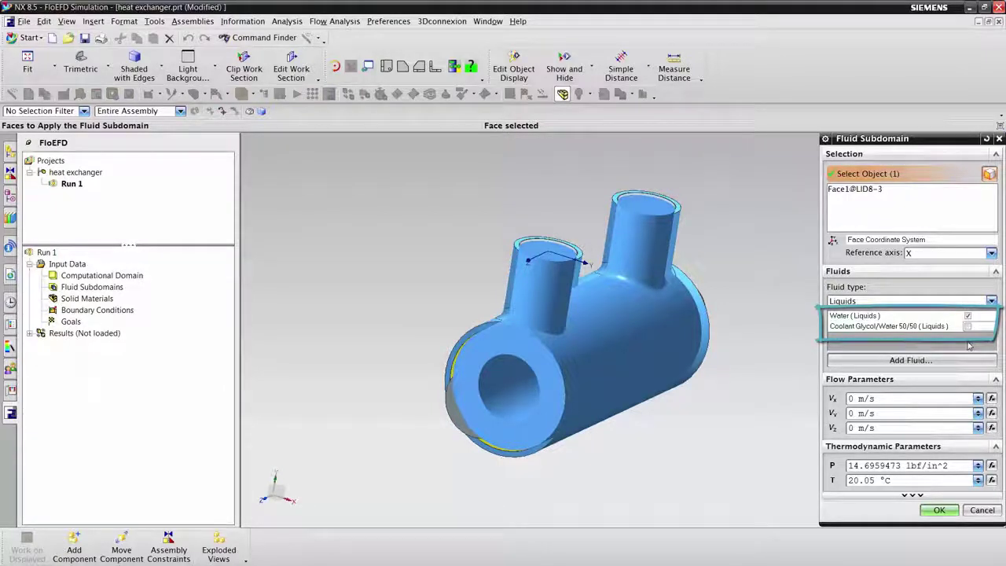
{"action": "left_click", "coordinate": [939, 510]}
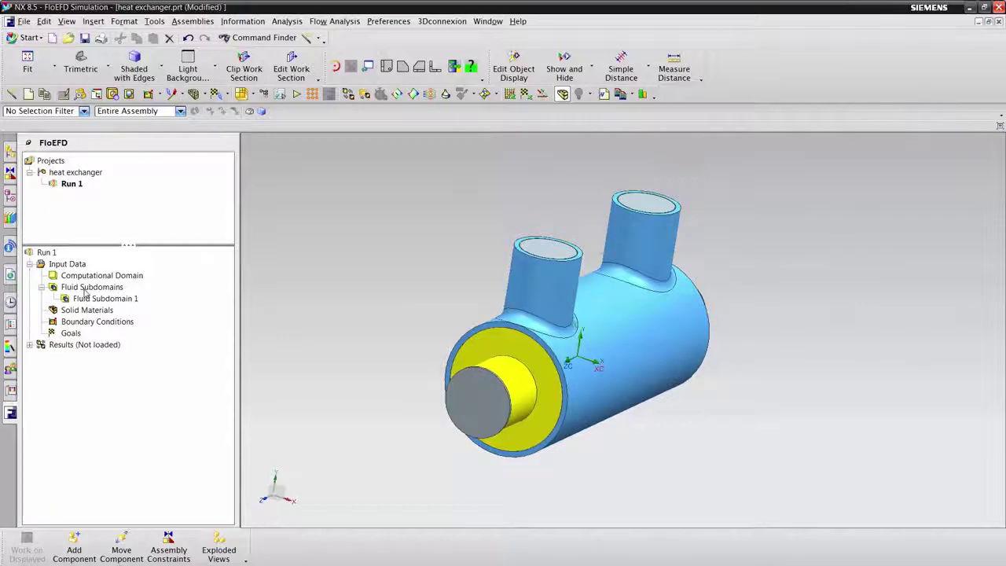
Rename the first fluid subdomain as Cooling Water.
{"action": "left_click", "coordinate": [94, 301]}
{"action": "left_click", "coordinate": [95, 301]}
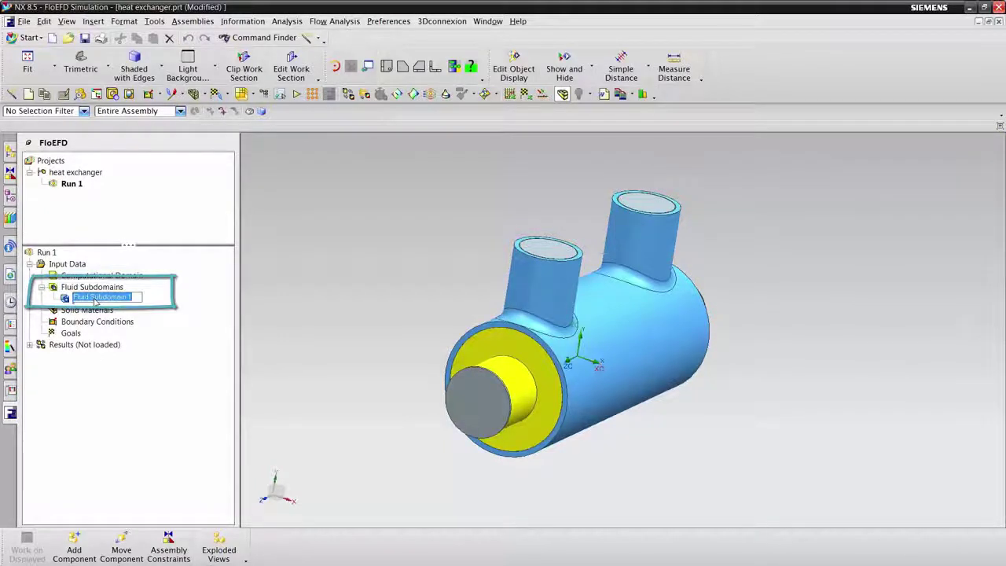
{"action": "type", "text": "Cooling"}
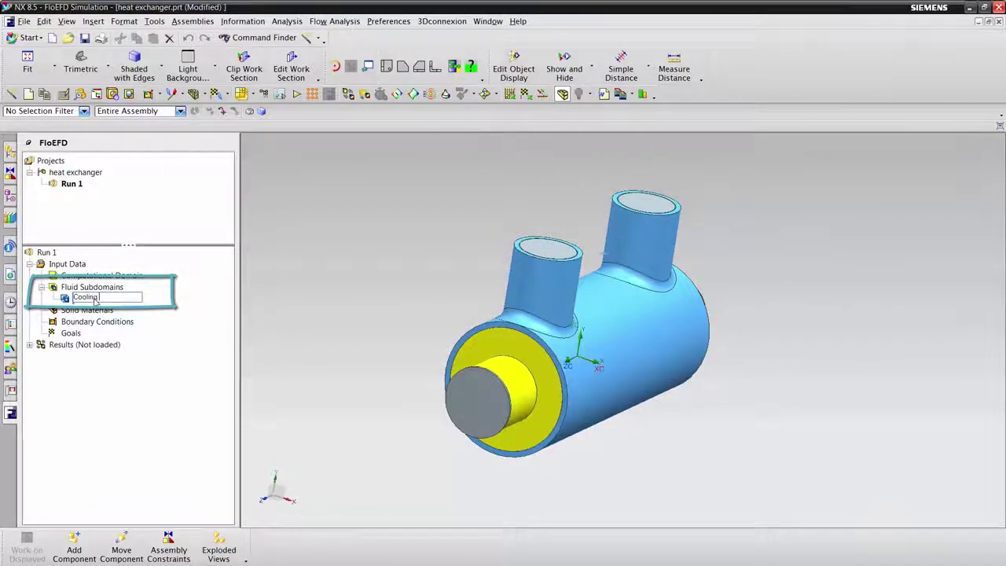
{"action": "type", "text": " Water"}
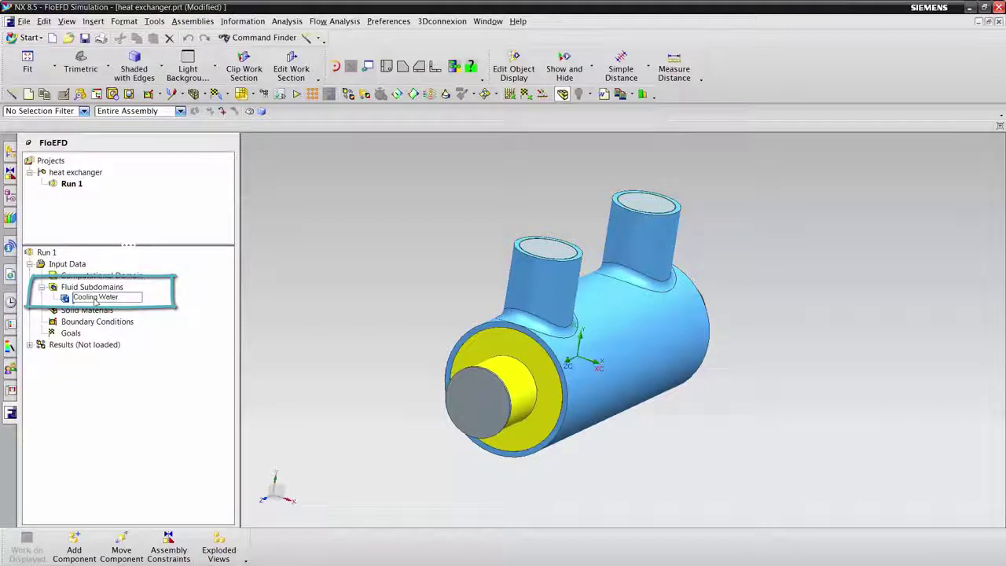
{"action": "key", "text": "Return"}
Insert a second fluid subdomain on the inner face of the central tube's front lid, with Coolant Glycol/Water 50/50 as its only fluid.
{"action": "right_click", "coordinate": [101, 289]}
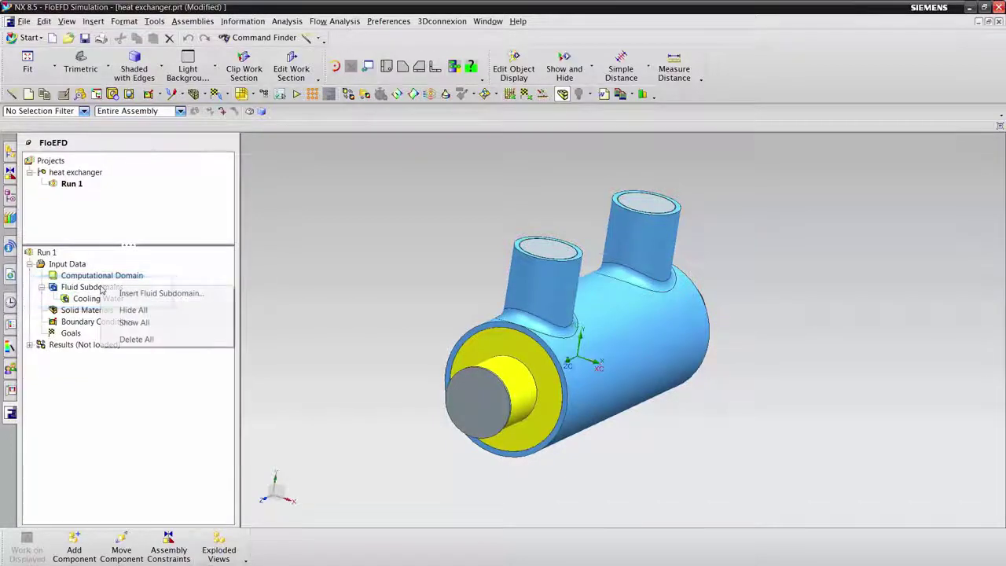
{"action": "left_click", "coordinate": [443, 492]}
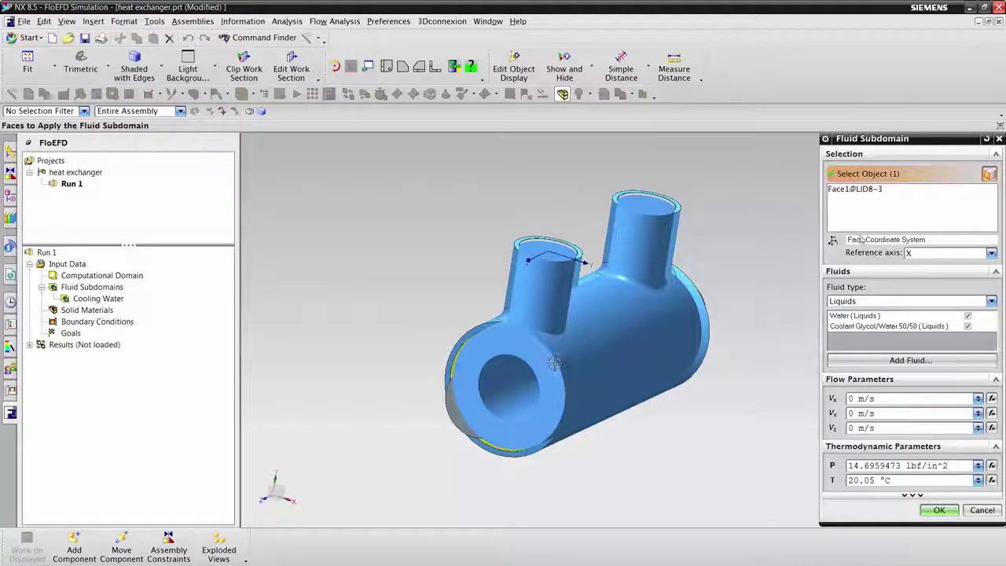
{"action": "left_click", "coordinate": [855, 190]}
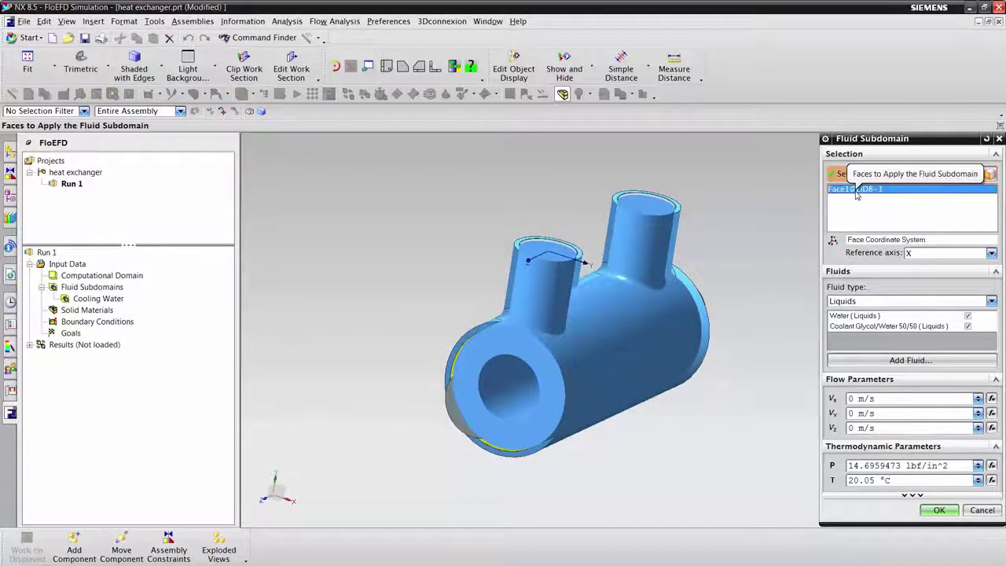
{"action": "key", "text": "Delete"}
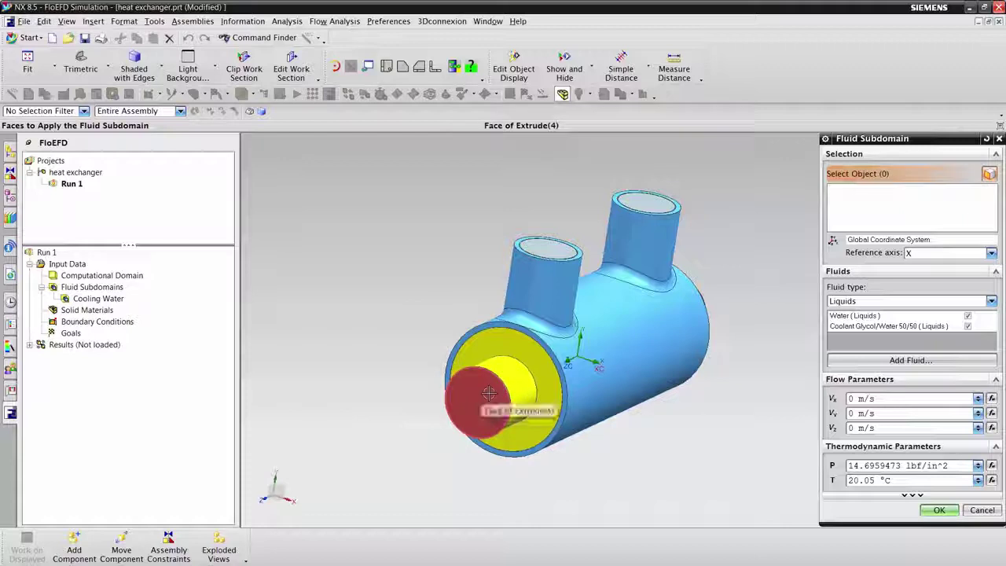
{"action": "left_click", "coordinate": [489, 393]}
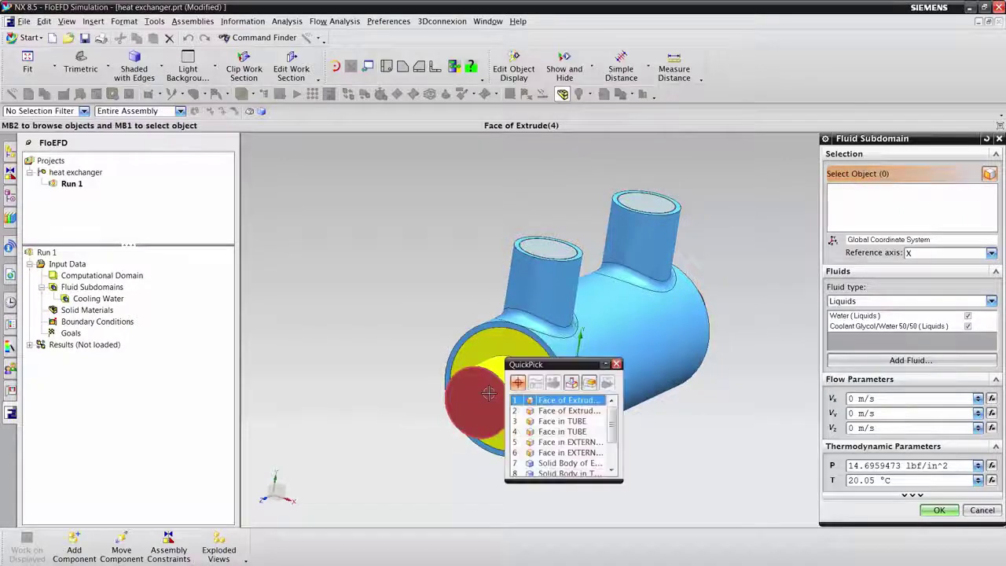
{"action": "left_click", "coordinate": [548, 412]}
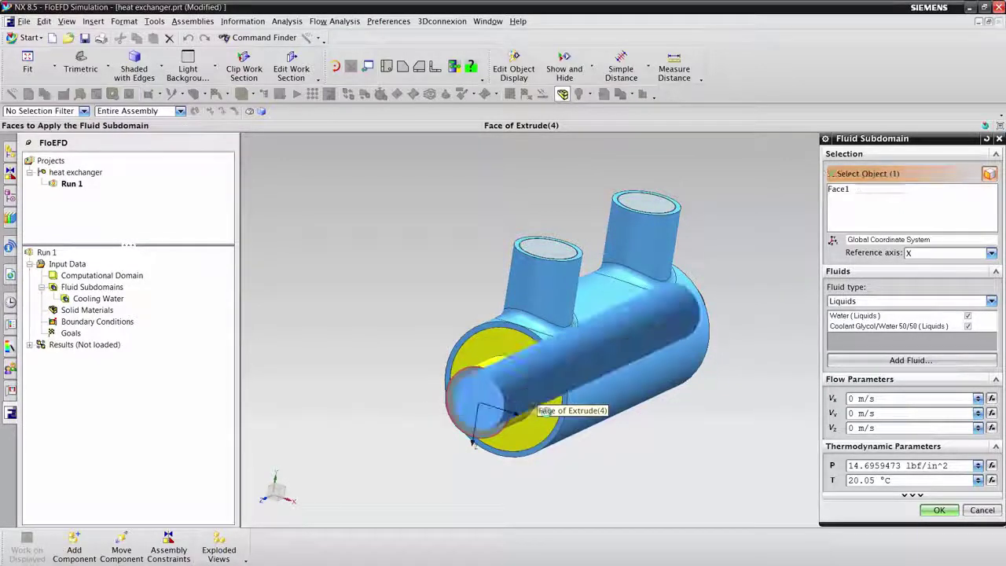
{"action": "left_click", "coordinate": [967, 326]}
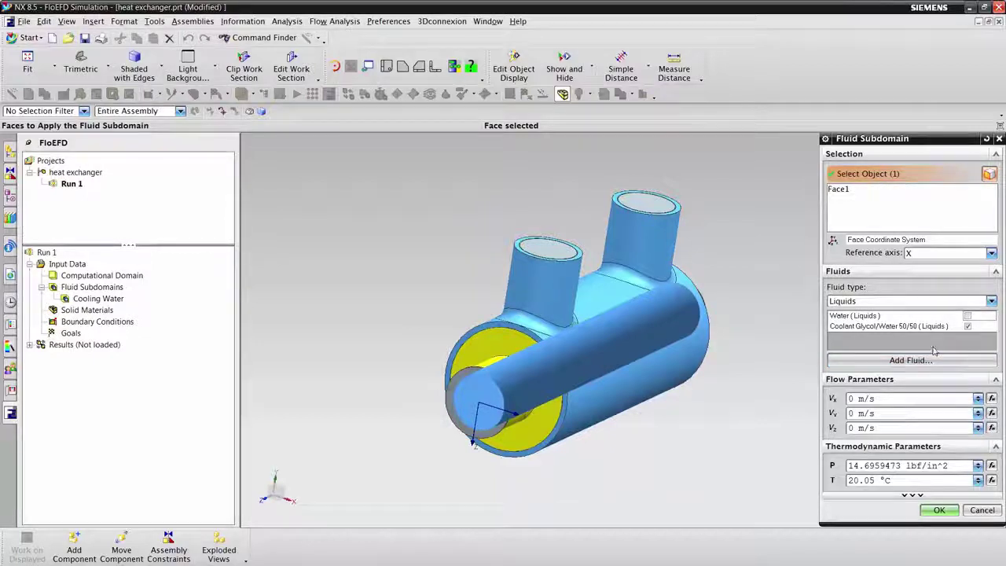
{"action": "left_click", "coordinate": [940, 510]}
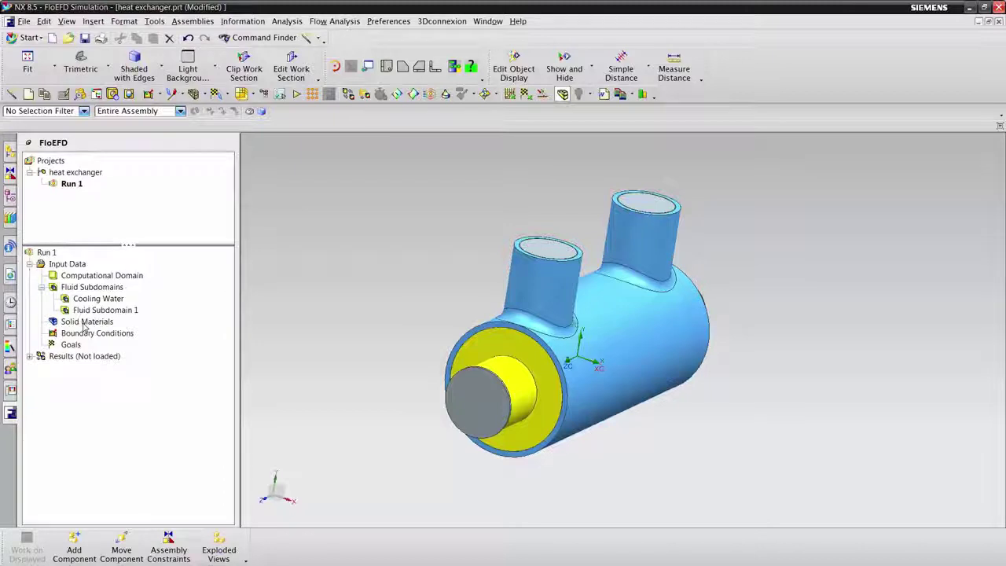
Assign the pre-defined Insulator solid material from Glasses and Minerals to LID8, LID9, LID10 and the Extrude (4) lid body.
{"action": "right_click", "coordinate": [84, 328]}
{"action": "left_click", "coordinate": [118, 331]}
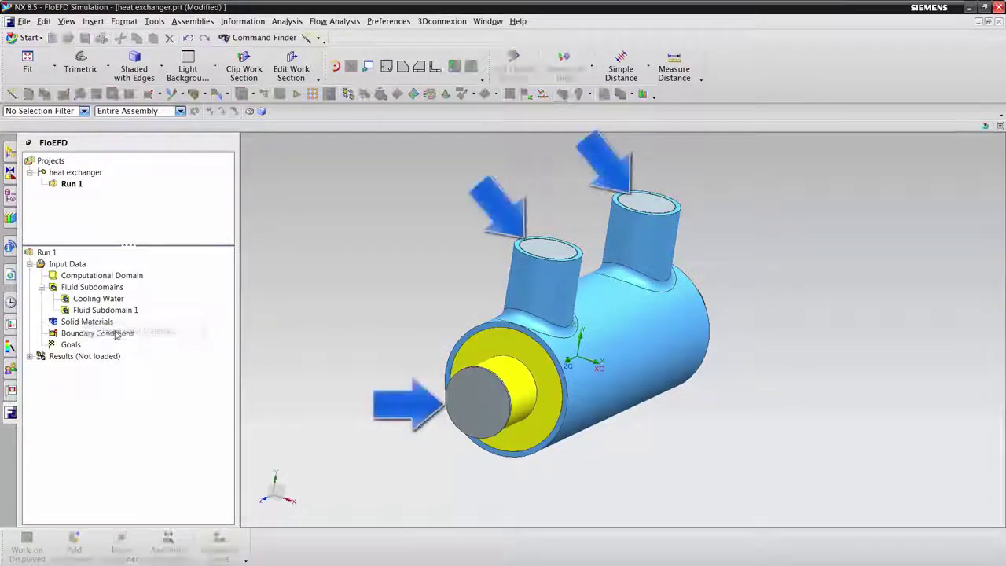
{"action": "left_click", "coordinate": [14, 155]}
{"action": "left_click", "coordinate": [70, 242]}
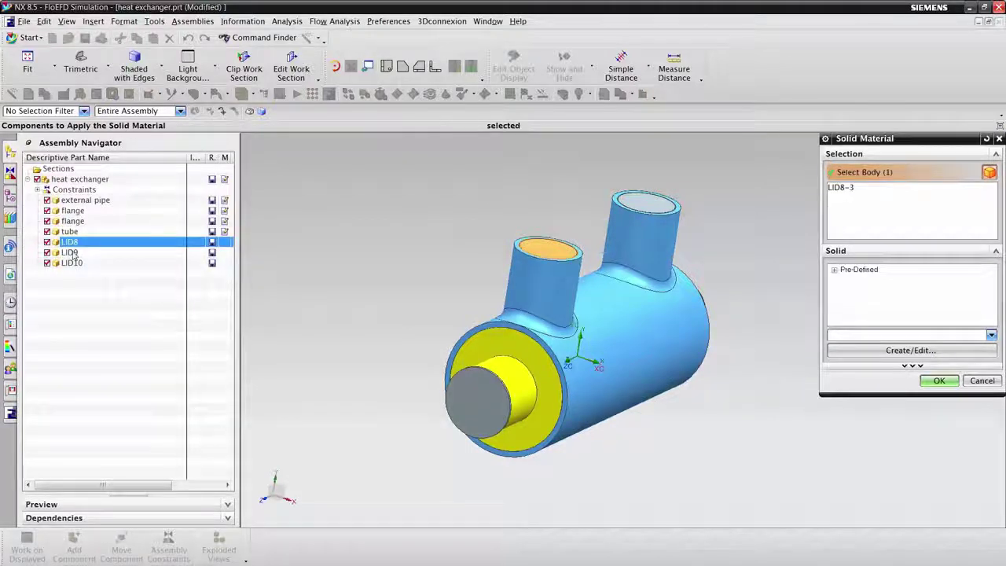
{"action": "left_click", "coordinate": [69, 252], "text": "ctrl"}
{"action": "left_click", "coordinate": [71, 263], "text": "ctrl"}
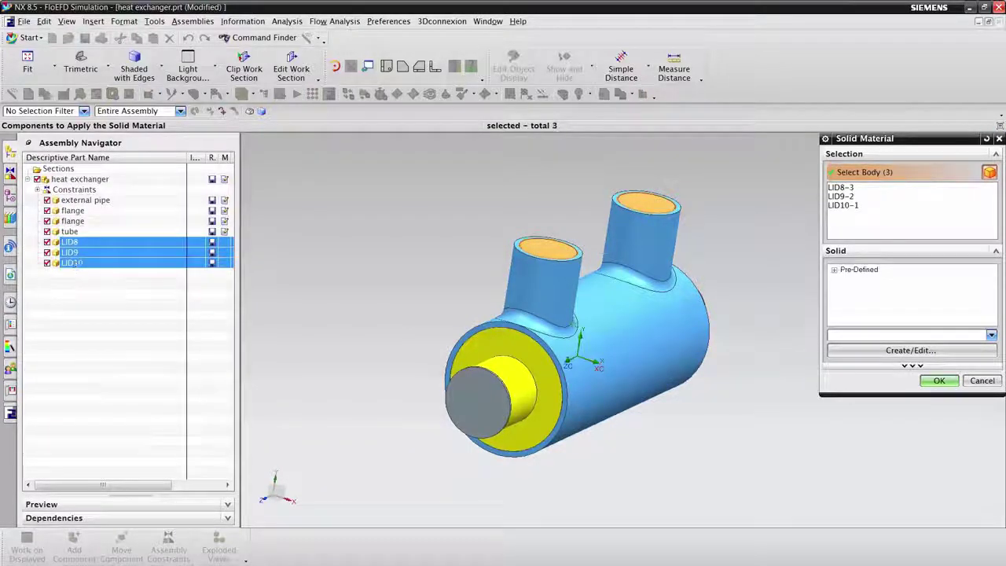
{"action": "left_click", "coordinate": [11, 199]}
{"action": "left_click", "coordinate": [85, 253]}
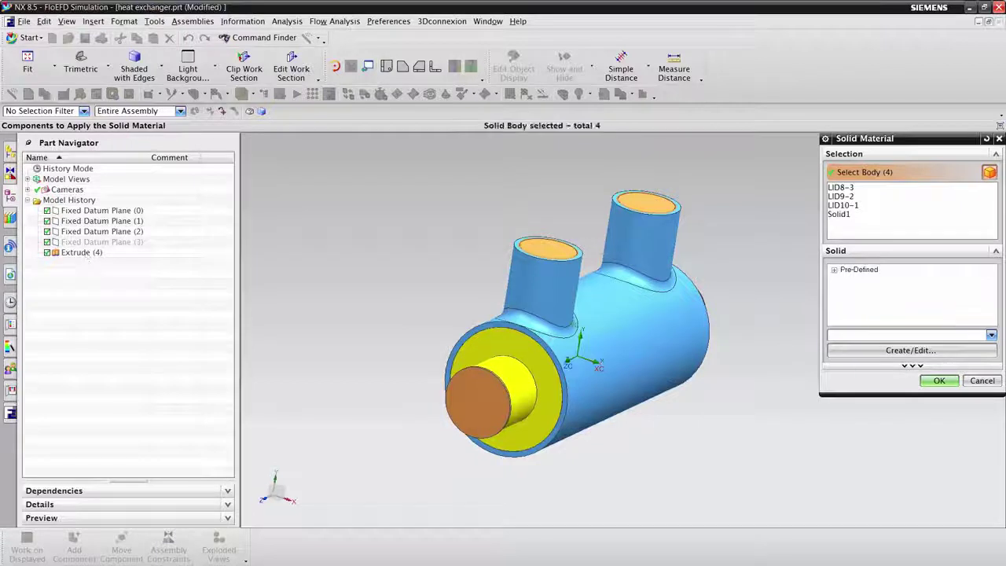
{"action": "left_click", "coordinate": [835, 269]}
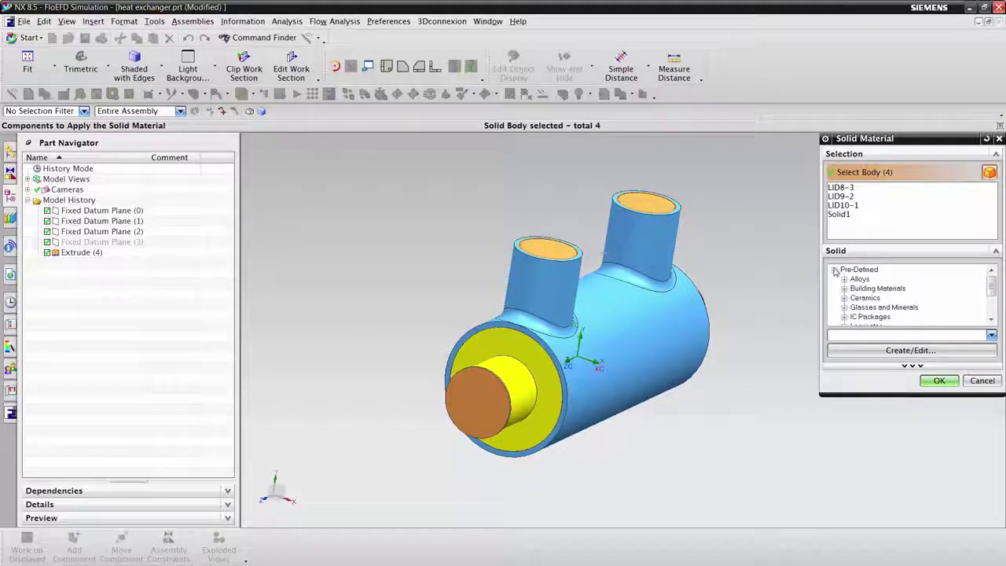
{"action": "left_click", "coordinate": [844, 307]}
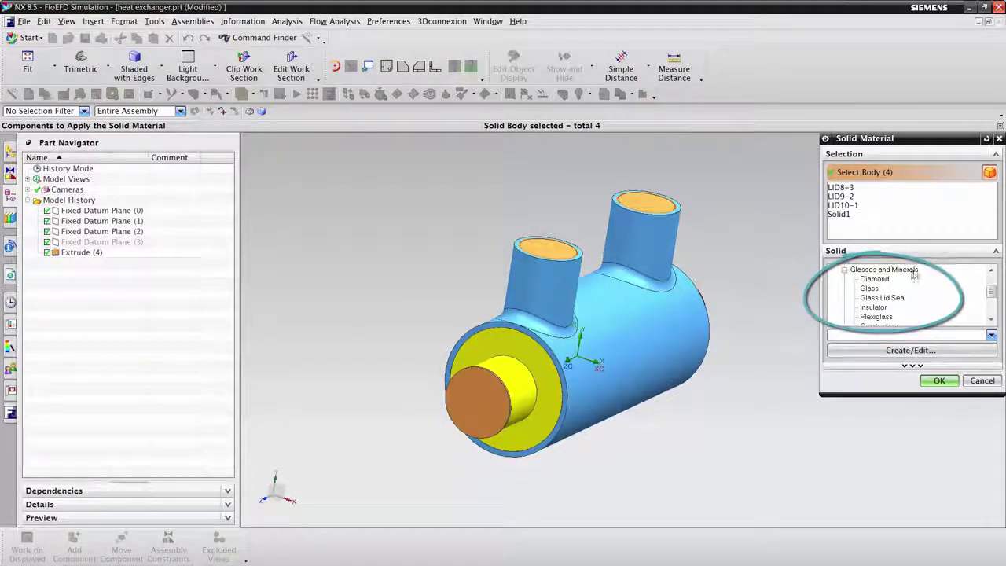
{"action": "left_click", "coordinate": [878, 308]}
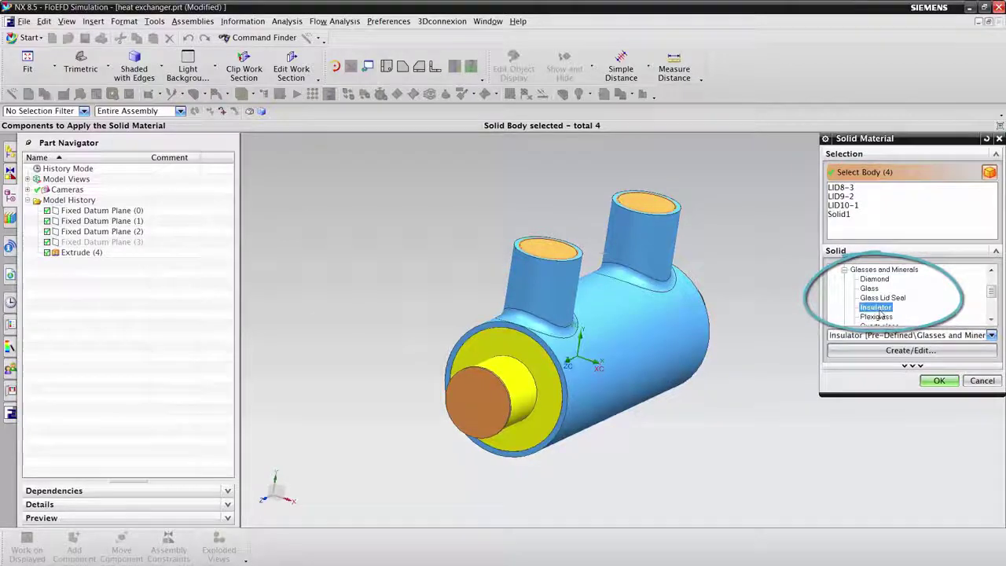
{"action": "left_click", "coordinate": [938, 381]}
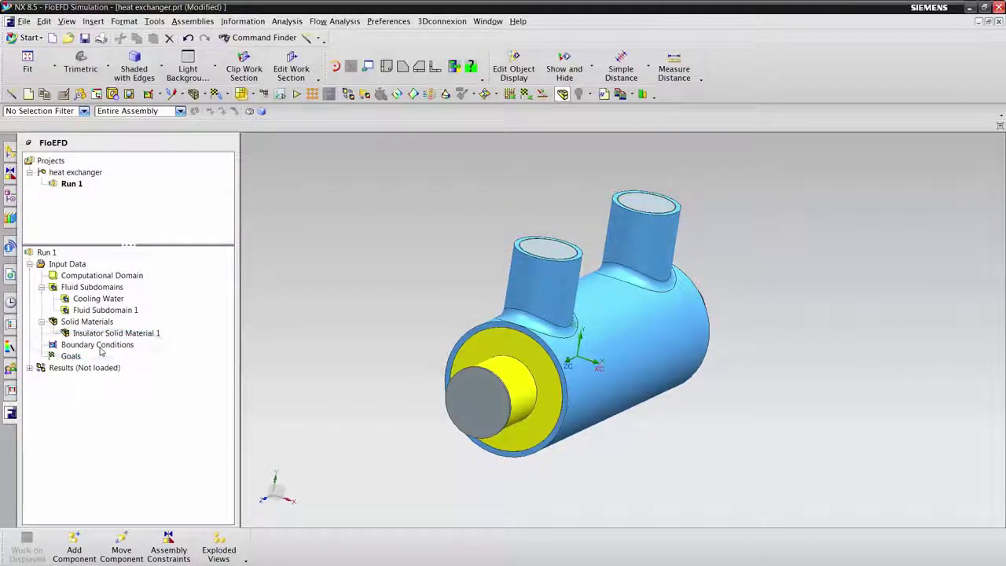
Insert an Inlet Volume Flow boundary condition of 5 gal (US)/min on the inner face of the central tube's front lid.
{"action": "right_click", "coordinate": [116, 347]}
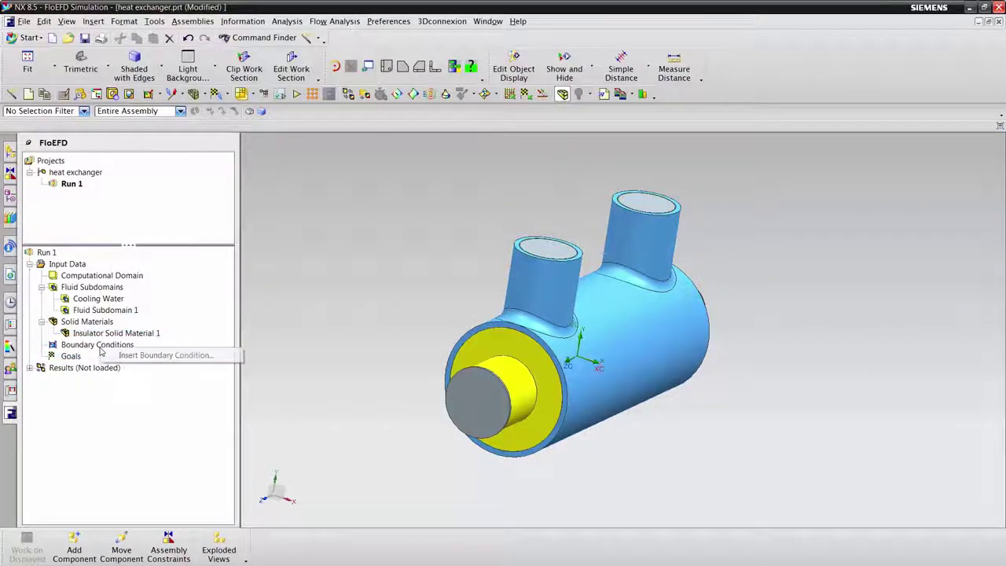
{"action": "left_click", "coordinate": [142, 356]}
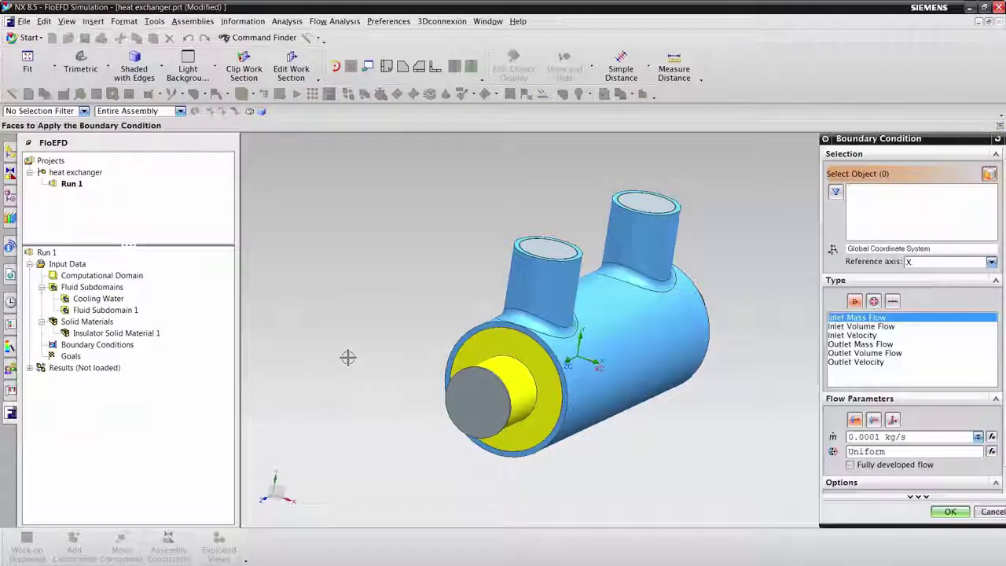
{"action": "left_click", "coordinate": [484, 404]}
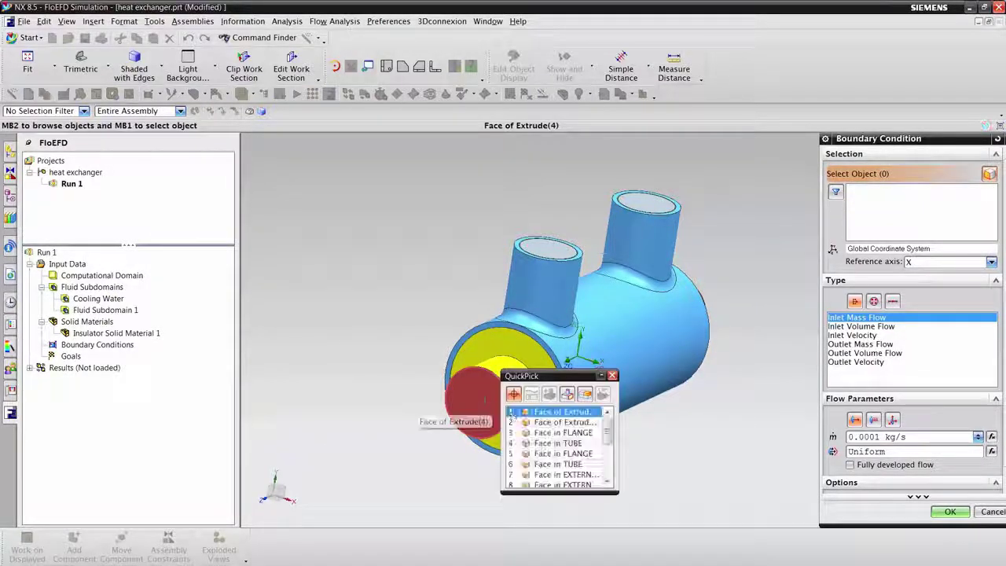
{"action": "left_click", "coordinate": [548, 425]}
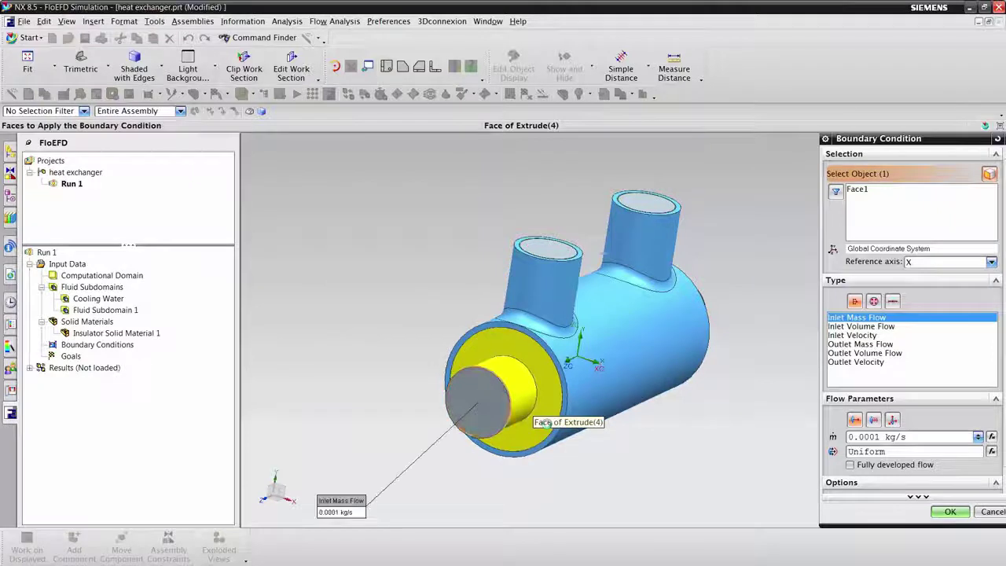
{"action": "left_click", "coordinate": [858, 326]}
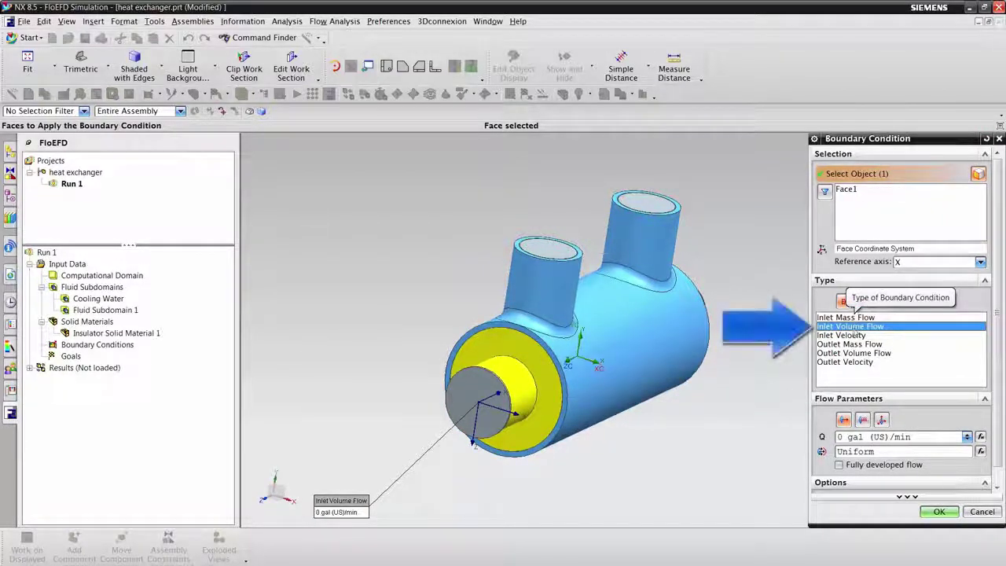
{"action": "double_click", "coordinate": [839, 437]}
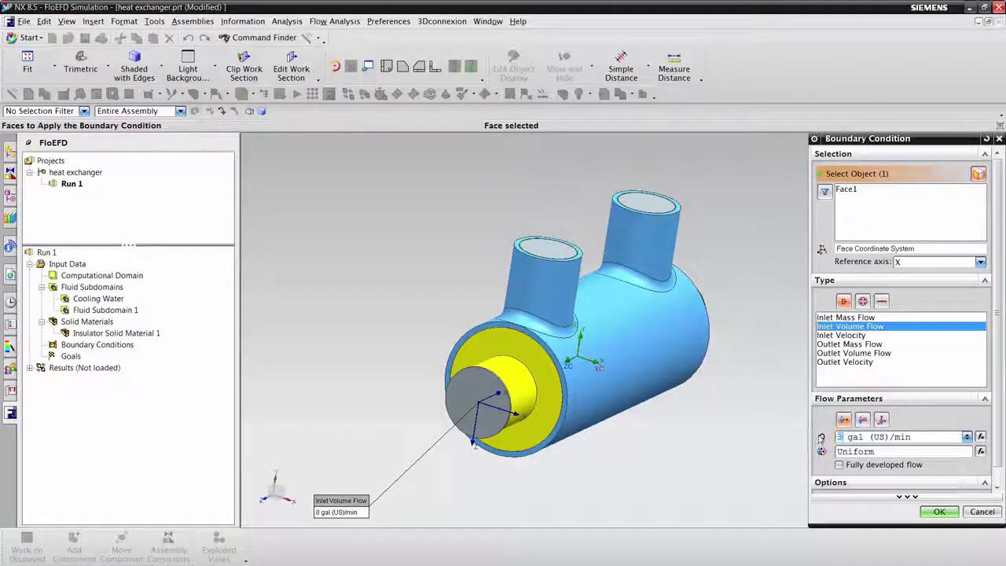
{"action": "type", "text": "5"}
{"action": "key", "text": "Return"}
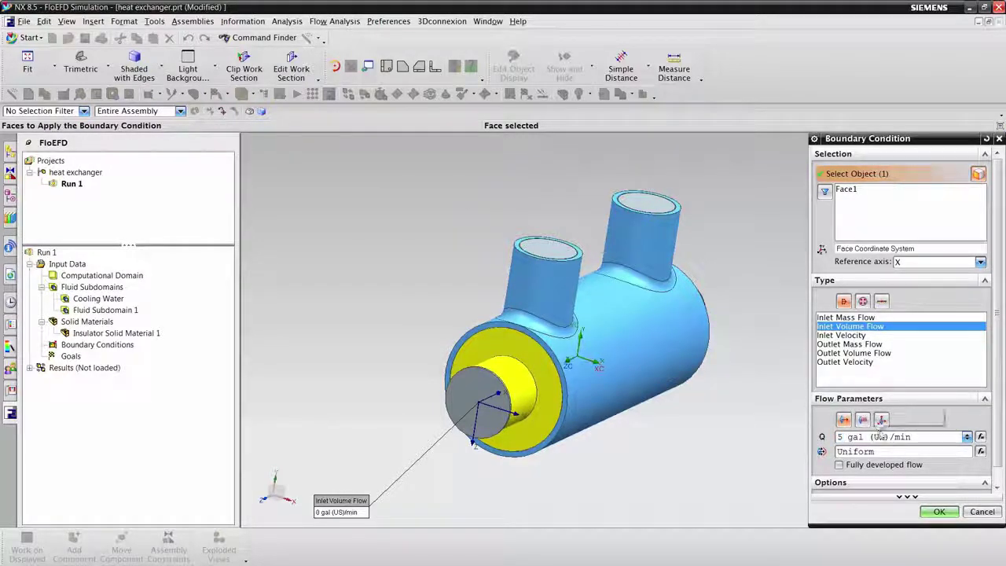
Set the inlet flow's temperature to 210 °F in its thermodynamic parameters and accept the boundary condition.
{"action": "left_click", "coordinate": [907, 497]}
{"action": "scroll", "coordinate": [903, 463], "scroll_direction": "down", "scroll_amount": 1}
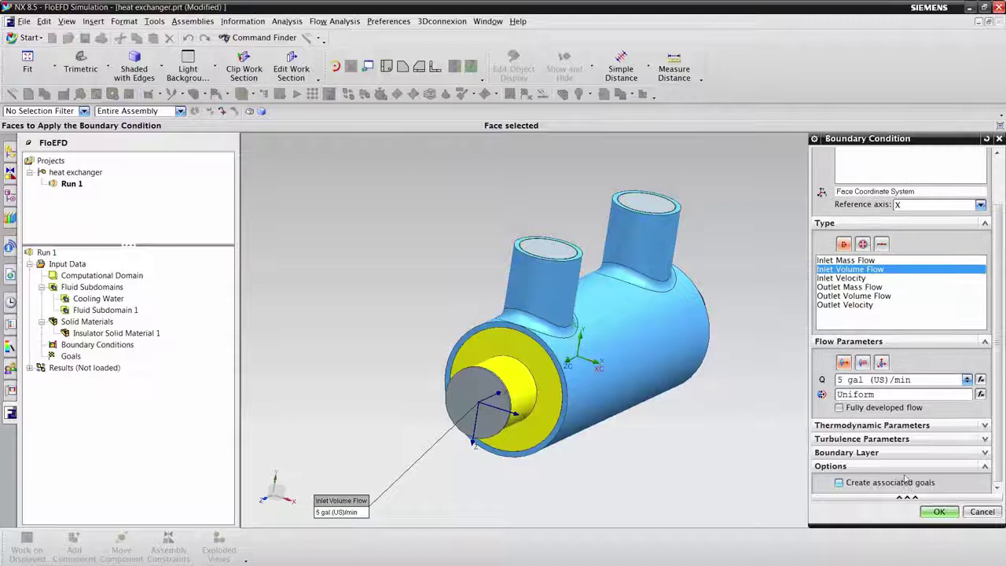
{"action": "left_click", "coordinate": [896, 425]}
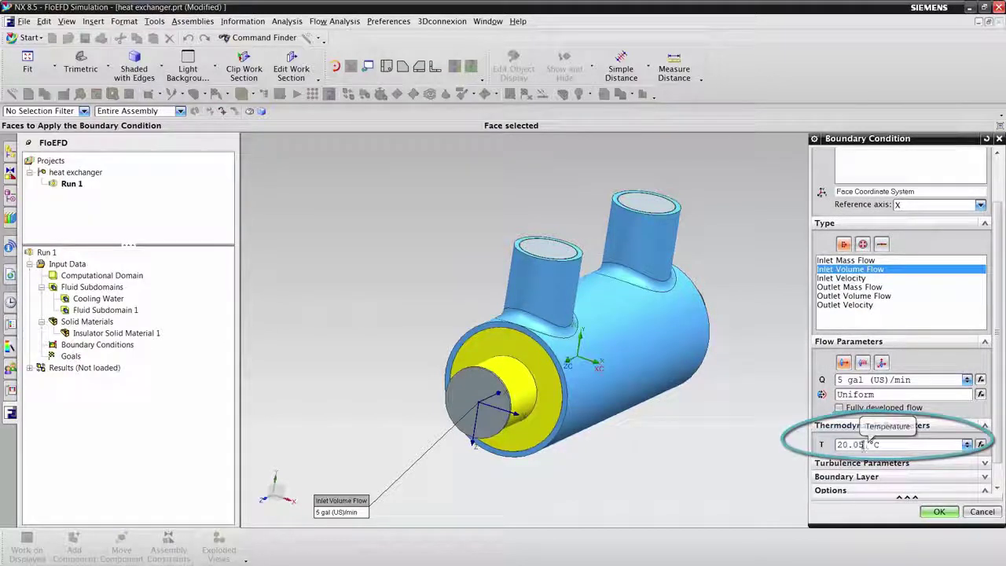
{"action": "left_click_drag", "start_coordinate": [864, 445], "coordinate": [805, 443]}
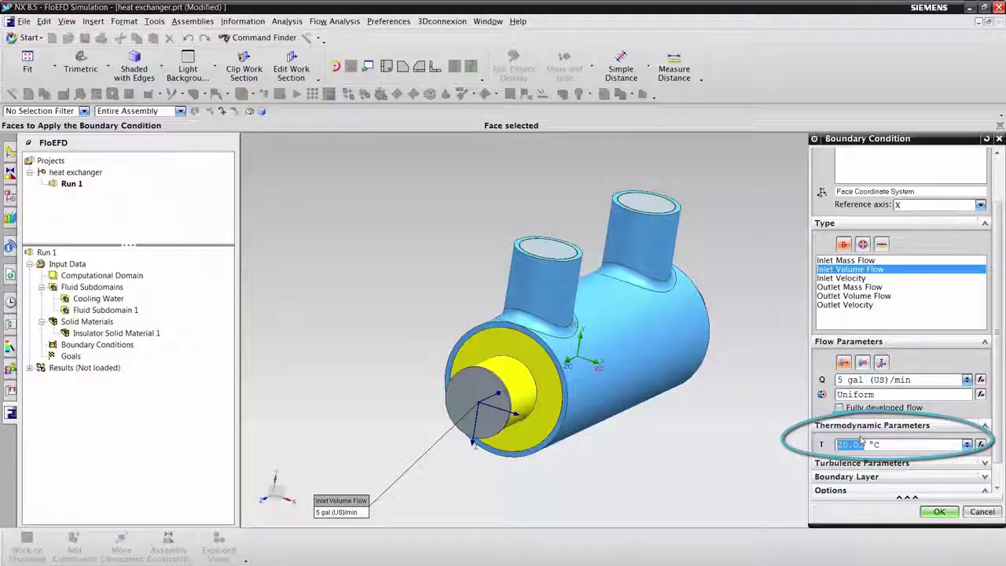
{"action": "type", "text": "210 f"}
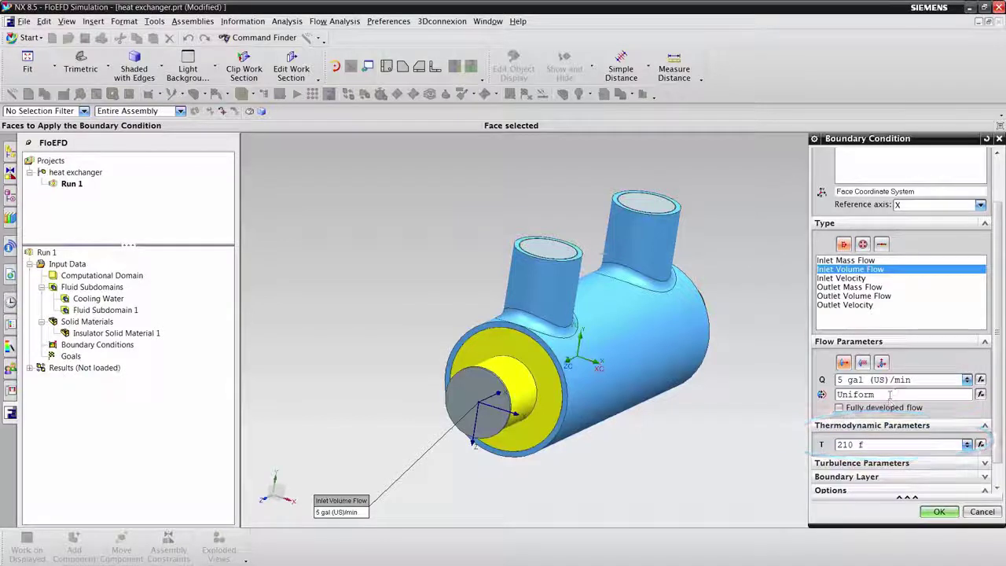
{"action": "left_click", "coordinate": [889, 395]}
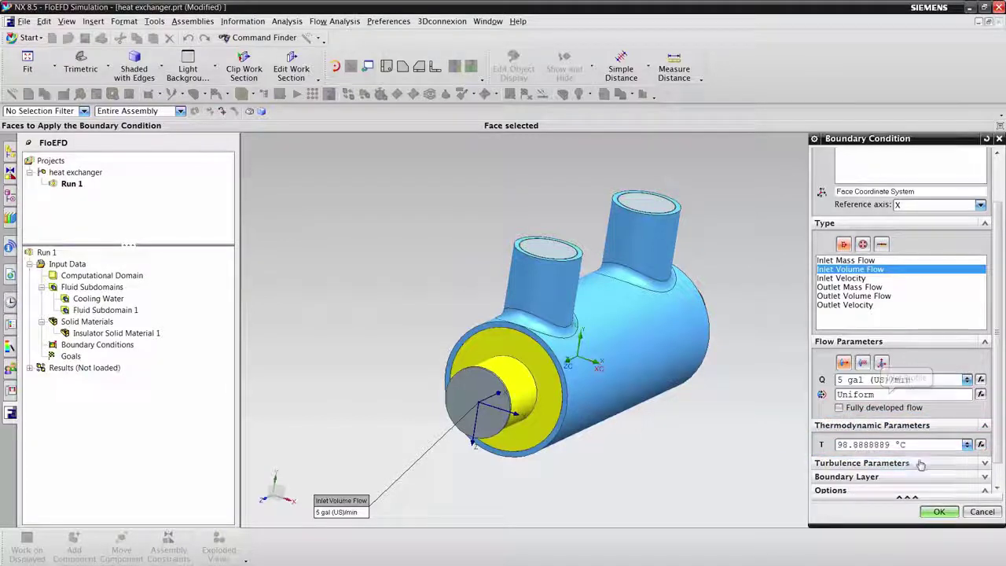
{"action": "left_click", "coordinate": [939, 512]}
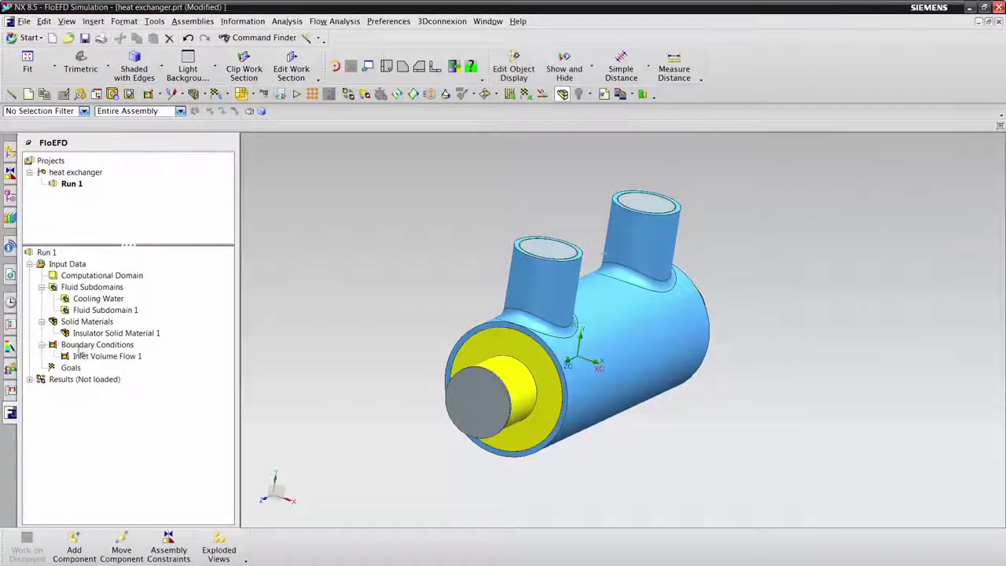
Rename the first inlet boundary condition as Inlet Hot Volume Flow 1.
{"action": "left_click", "coordinate": [103, 358]}
{"action": "left_click", "coordinate": [105, 356]}
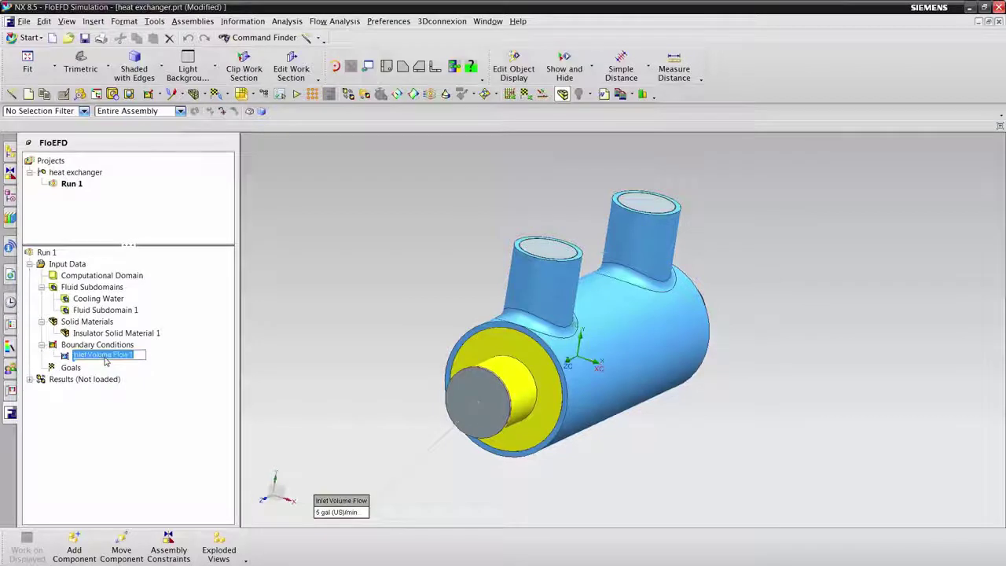
{"action": "left_click_drag", "start_coordinate": [87, 354], "coordinate": [61, 355]}
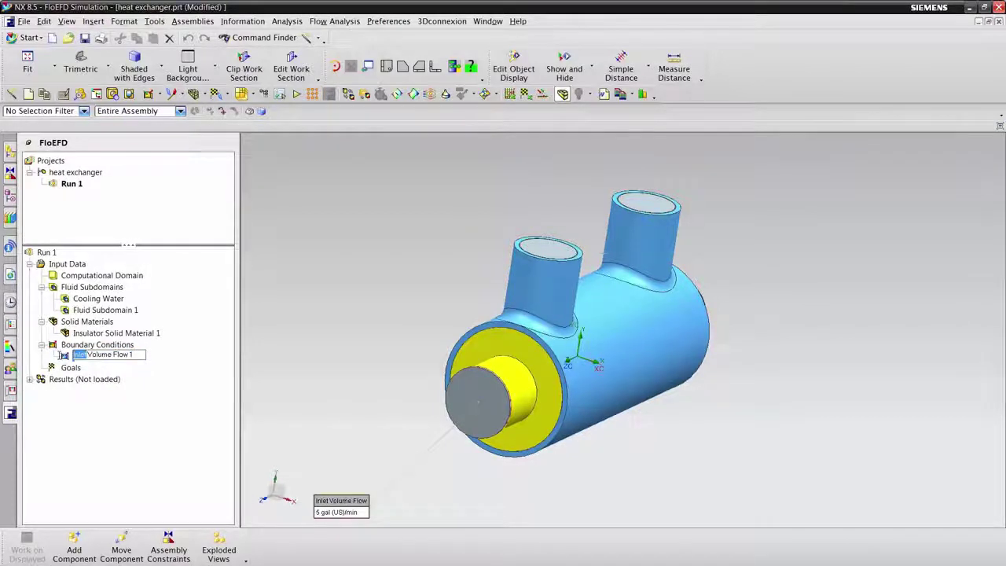
{"action": "key", "text": "Delete"}
{"action": "key", "text": "Delete"}
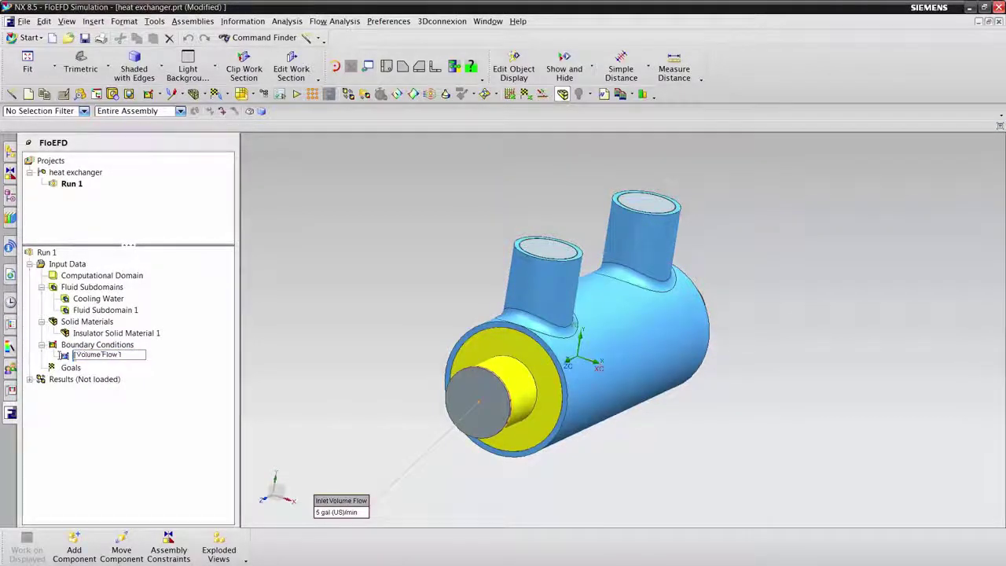
{"action": "type", "text": "Inlet Hot"}
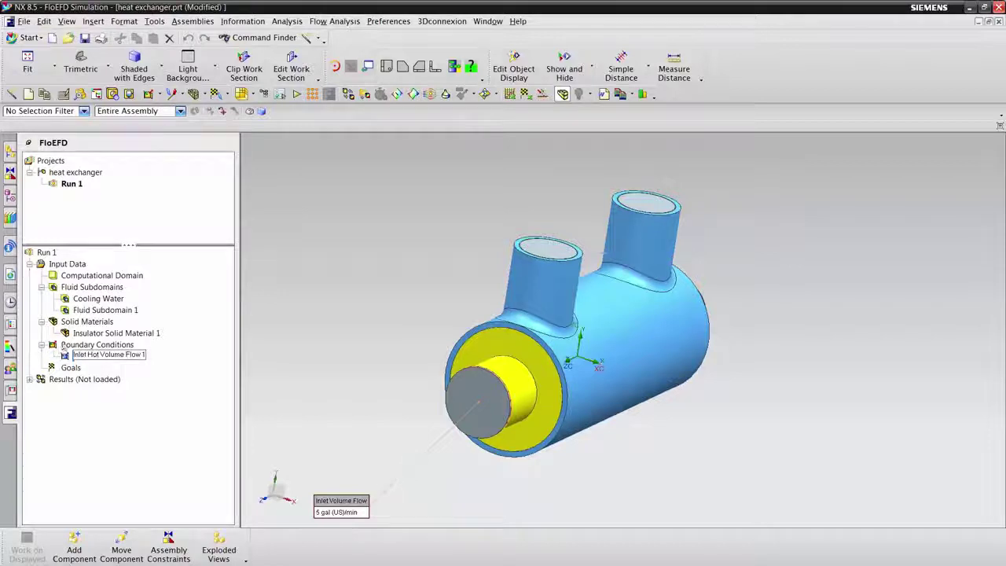
{"action": "key", "text": "Return"}
Insert an Inlet Volume Flow boundary condition of 2 gal (US)/min on the inner face of the rear side port's lid, keeping the default temperature.
{"action": "right_click", "coordinate": [91, 348]}
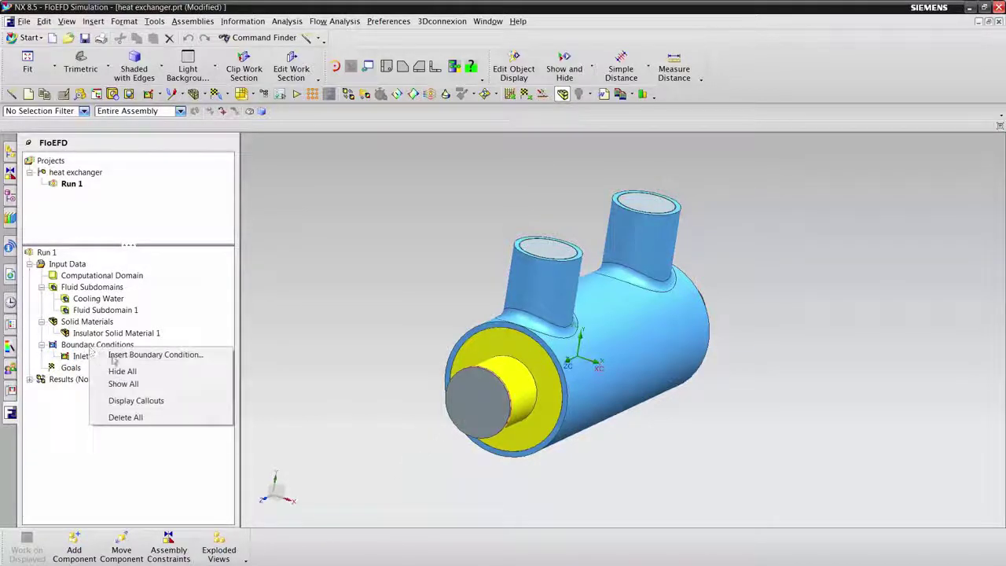
{"action": "left_click", "coordinate": [114, 354]}
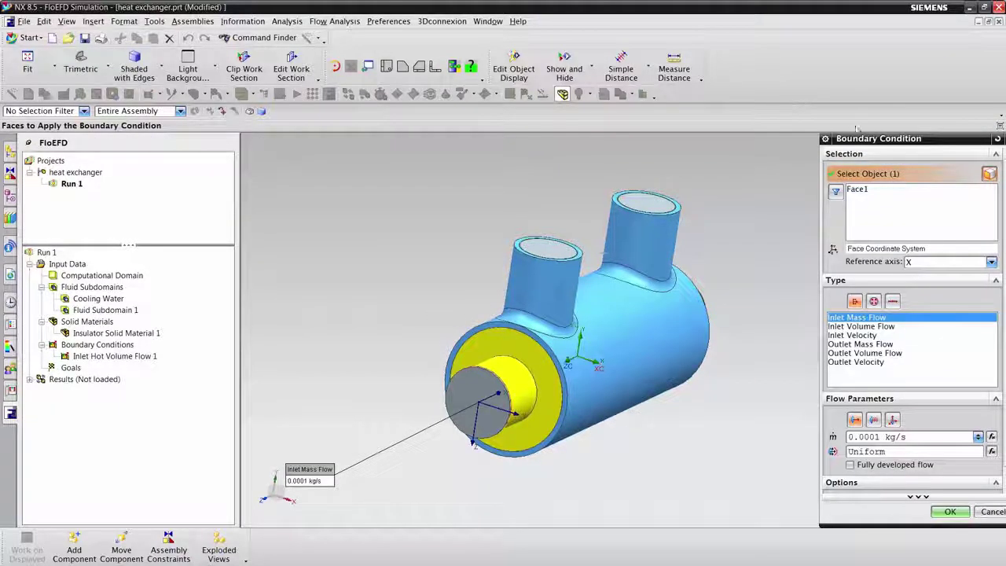
{"action": "left_click", "coordinate": [868, 190]}
{"action": "key", "text": "Delete"}
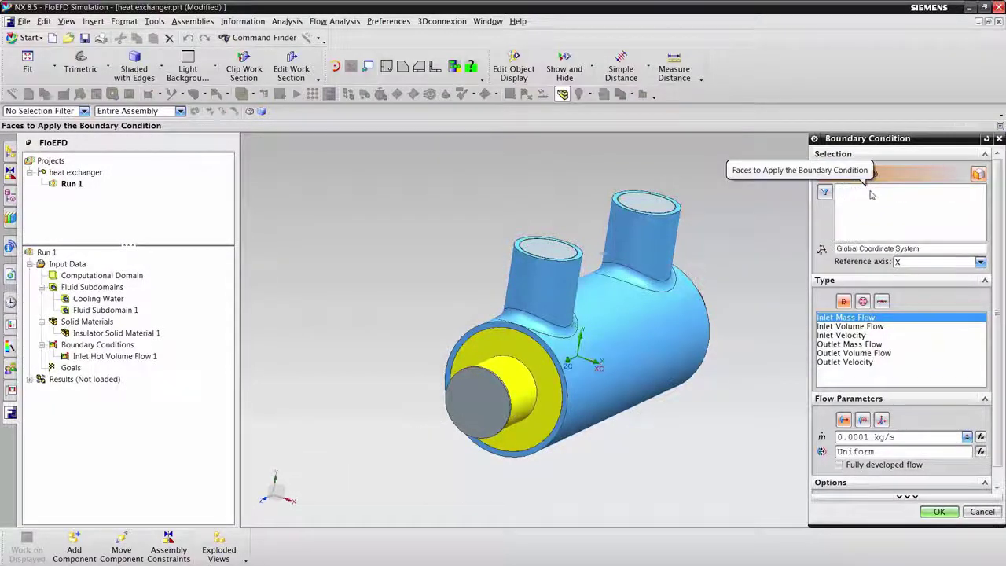
{"action": "left_click", "coordinate": [658, 206]}
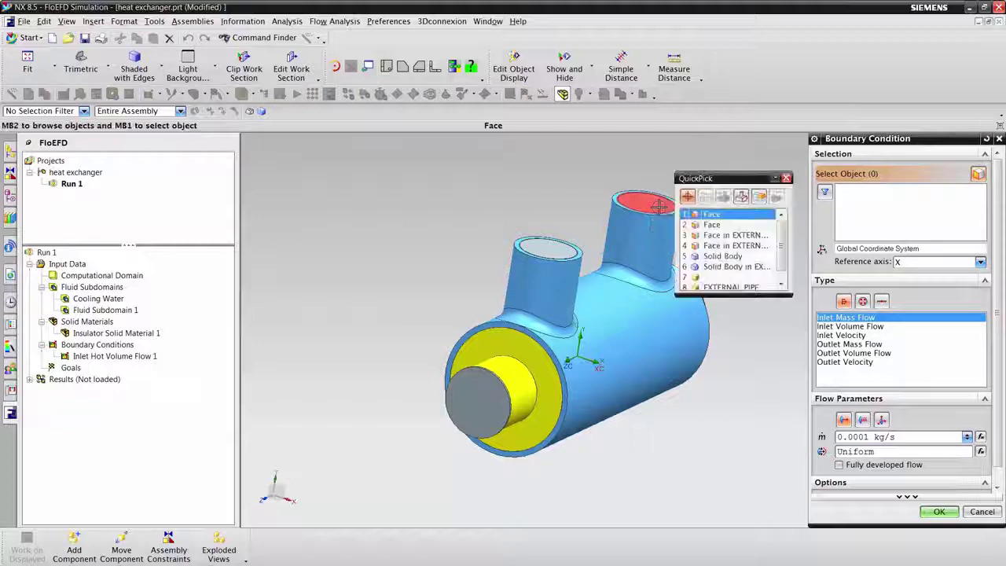
{"action": "left_click", "coordinate": [691, 231]}
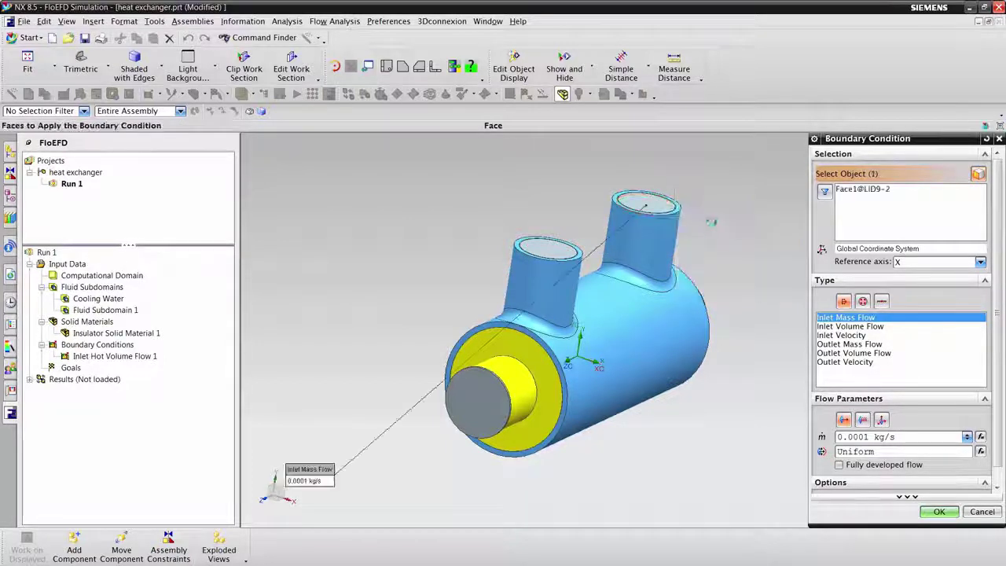
{"action": "left_click", "coordinate": [856, 326]}
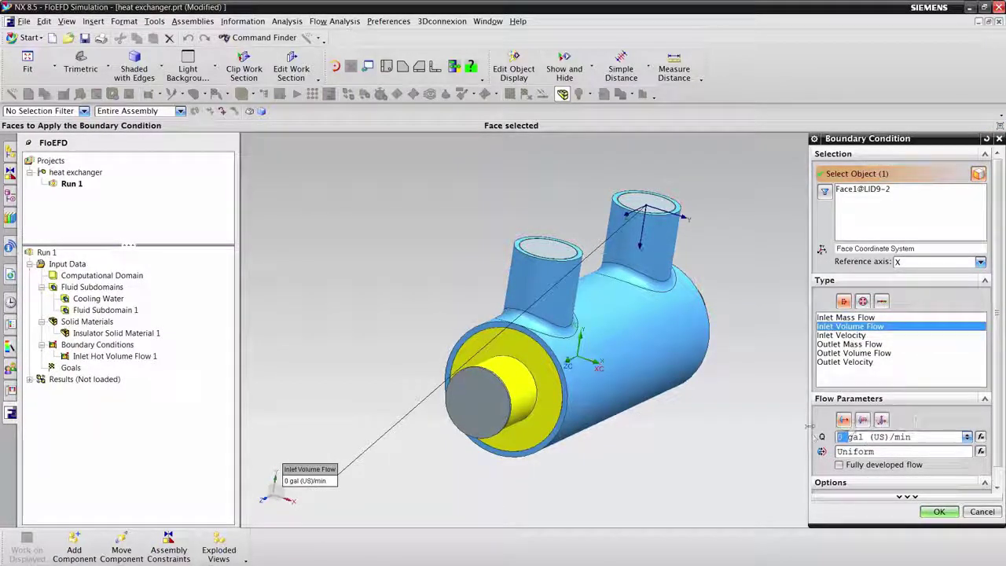
{"action": "type", "text": "2"}
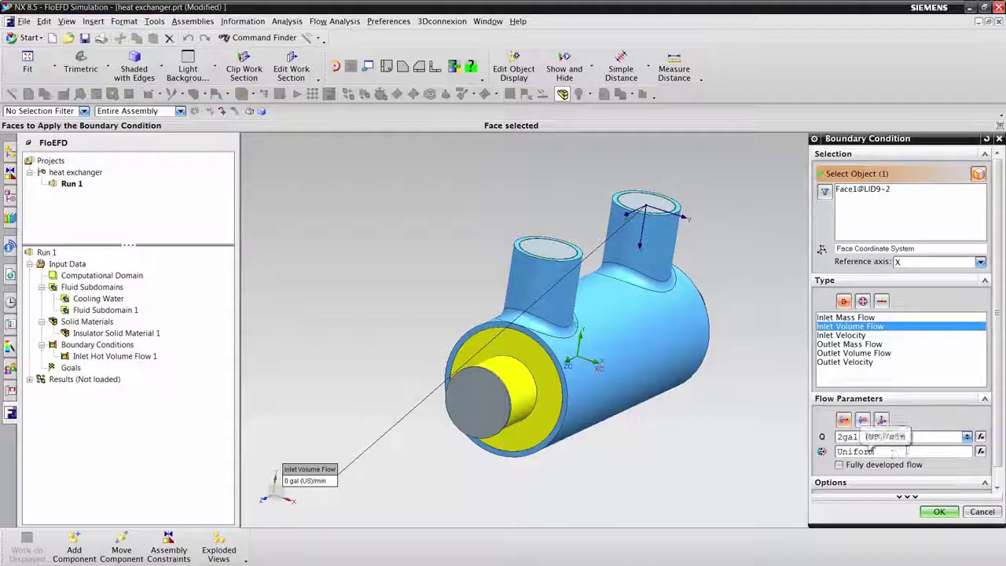
{"action": "left_click", "coordinate": [985, 485]}
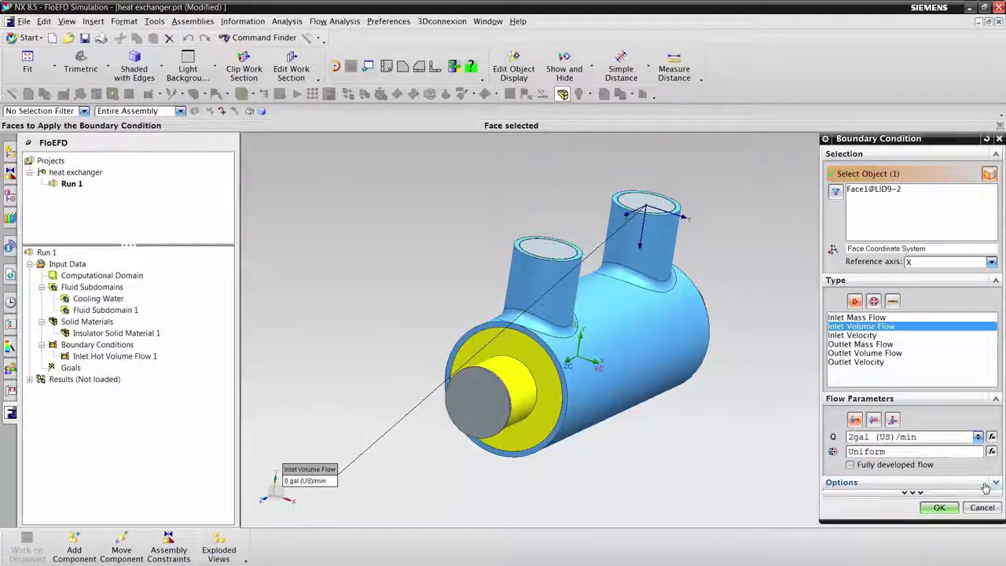
{"action": "left_click", "coordinate": [964, 494]}
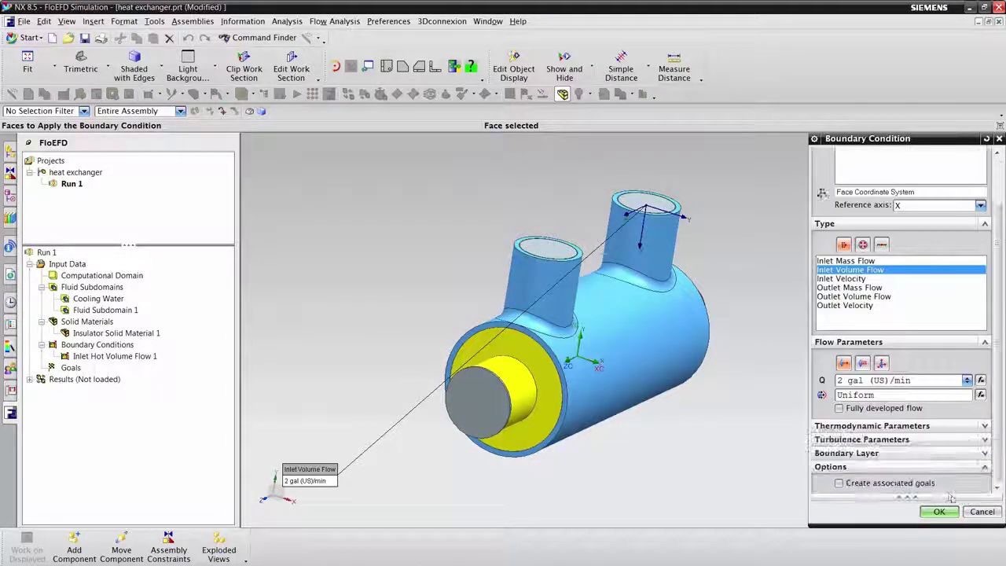
{"action": "left_click", "coordinate": [875, 428]}
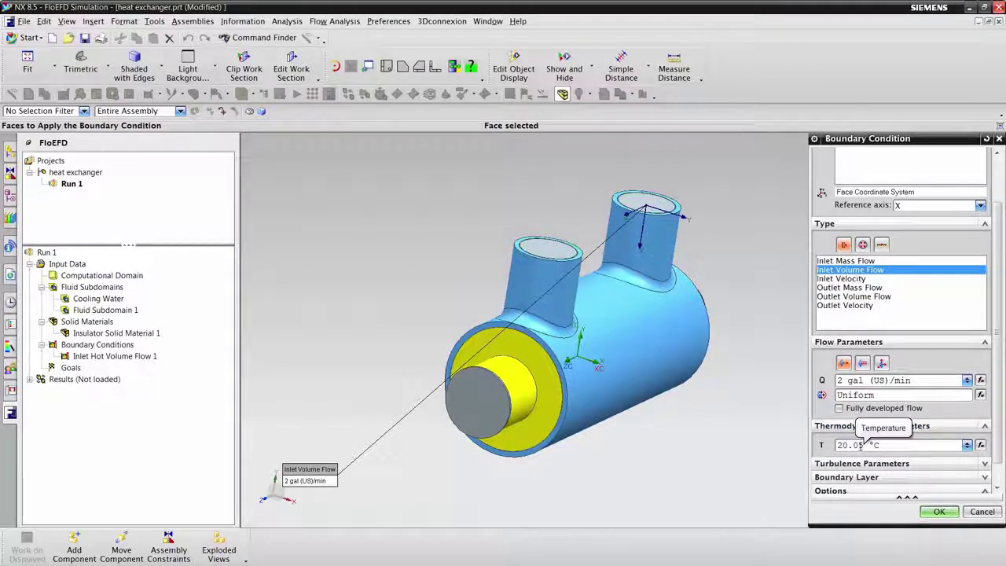
{"action": "left_click", "coordinate": [949, 513]}
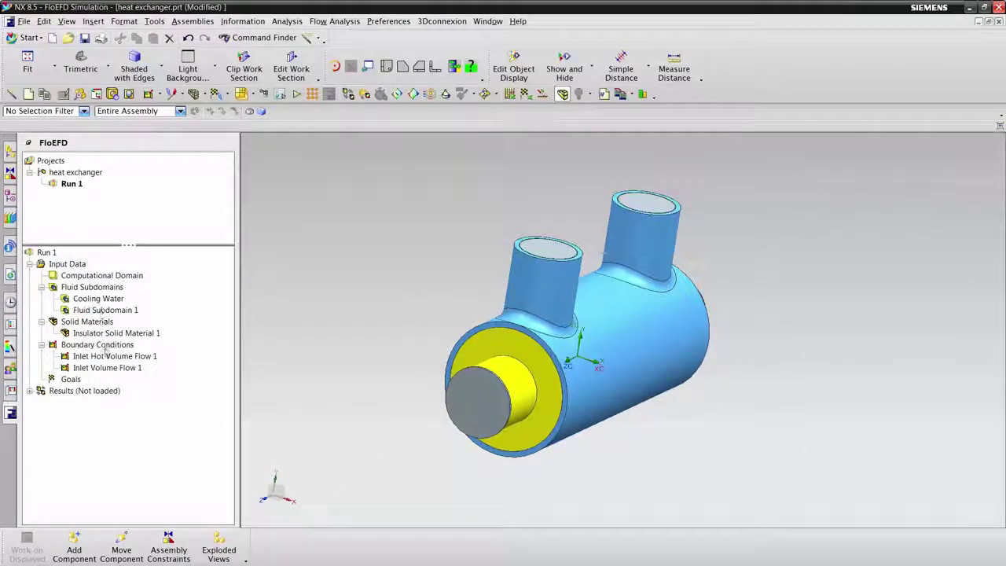
Insert an Environment Pressure boundary condition on the inner face of the front side port's lid.
{"action": "right_click", "coordinate": [106, 349]}
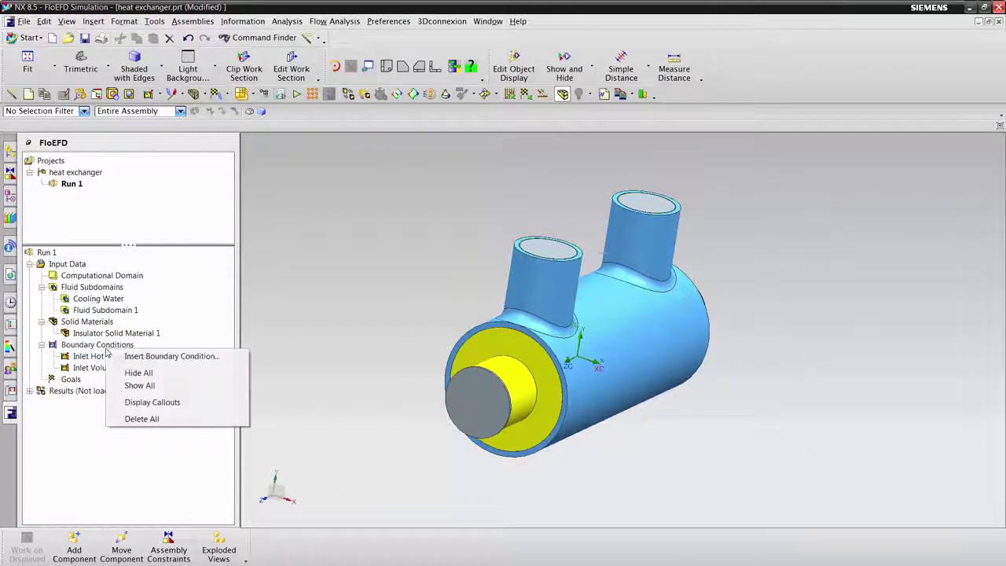
{"action": "left_click", "coordinate": [148, 357]}
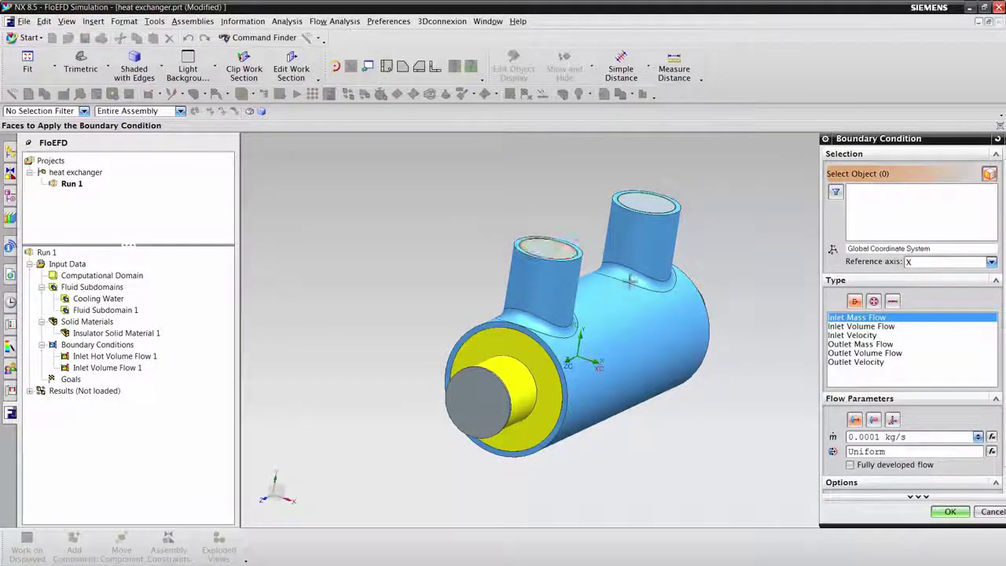
{"action": "left_click", "coordinate": [873, 300]}
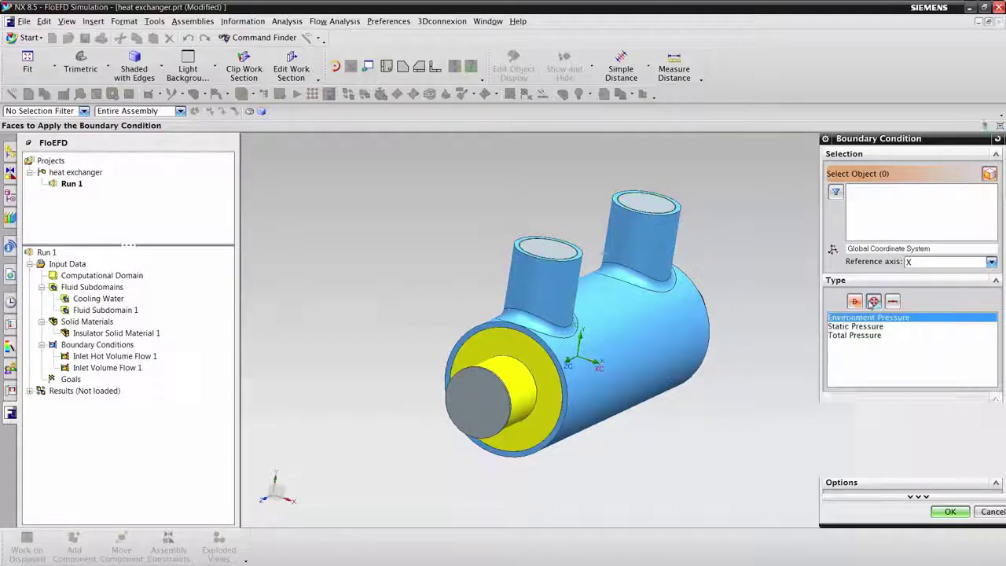
{"action": "left_click", "coordinate": [548, 250]}
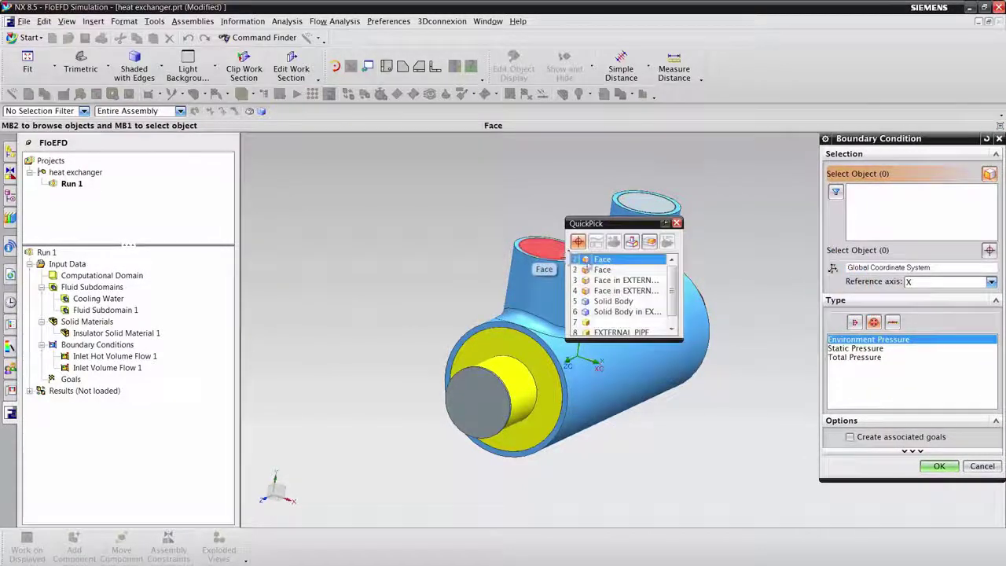
{"action": "left_click", "coordinate": [602, 270]}
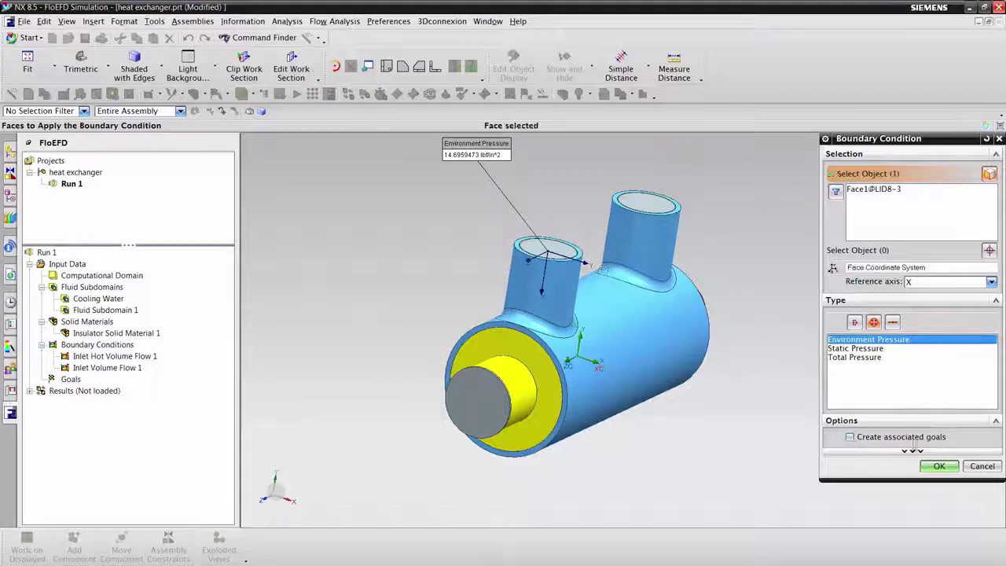
Insert a second Environment Pressure boundary condition on the face of the lid at the central tube's rear end.
{"action": "right_click", "coordinate": [111, 345]}
{"action": "left_click", "coordinate": [145, 355]}
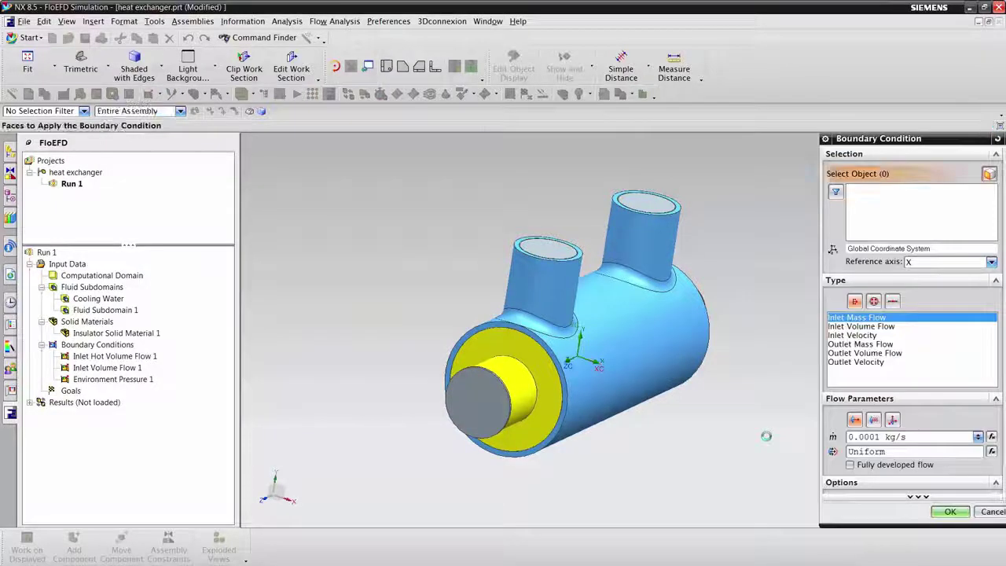
{"action": "middle_click_drag", "start_coordinate": [766, 438], "coordinate": [766, 436]}
{"action": "middle_click_drag", "start_coordinate": [788, 357], "coordinate": [763, 321]}
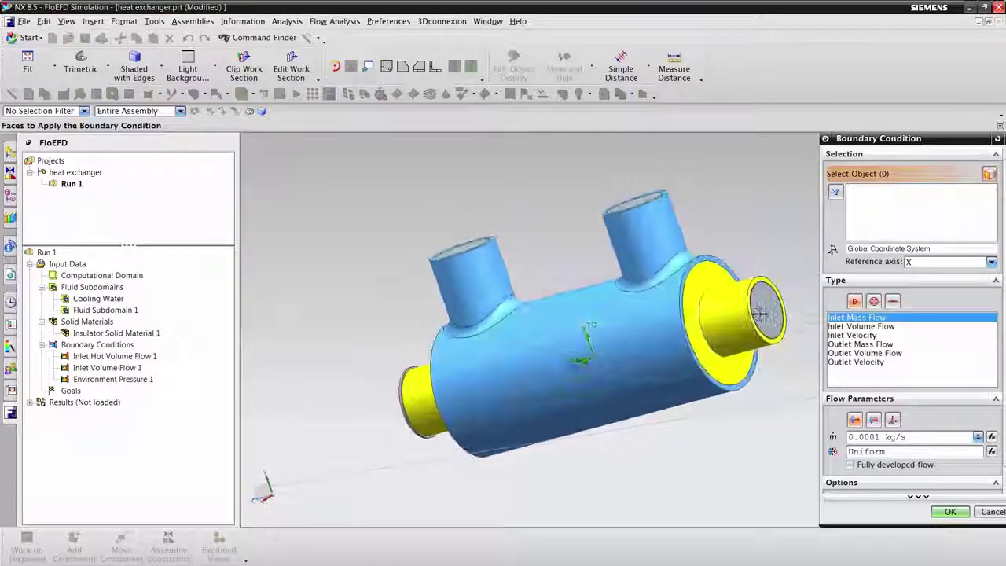
{"action": "left_click", "coordinate": [762, 318]}
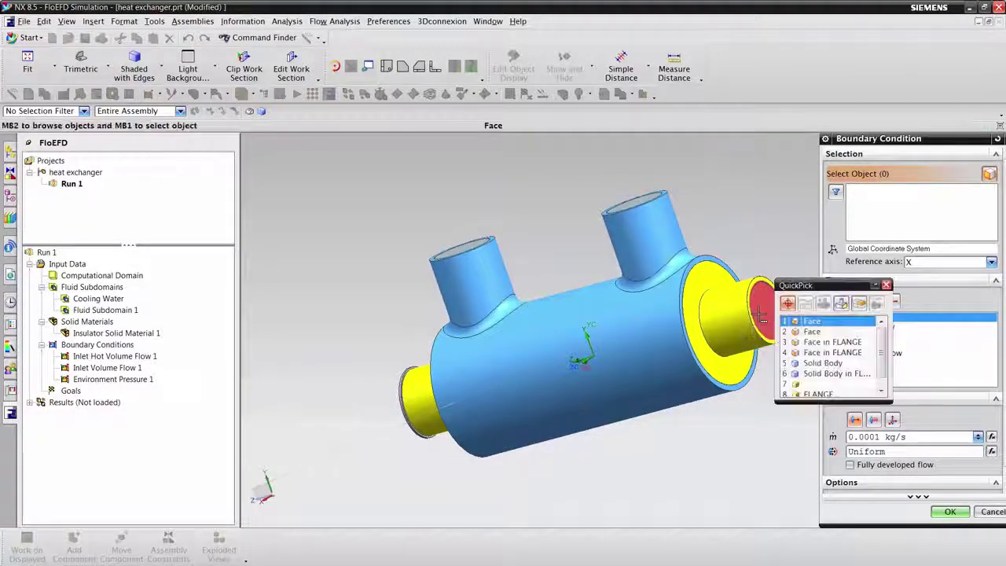
{"action": "left_click", "coordinate": [811, 320]}
{"action": "left_click", "coordinate": [862, 302]}
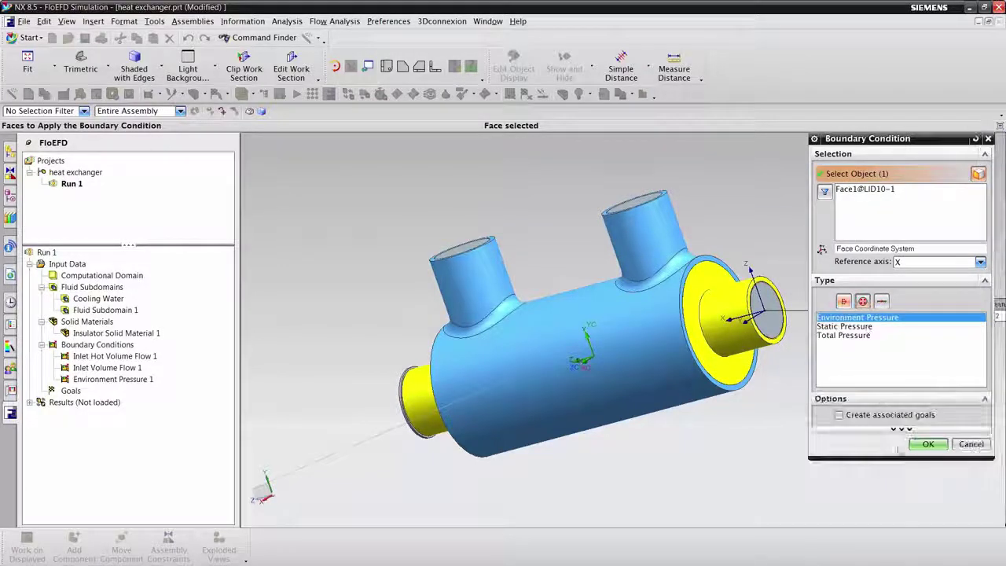
{"action": "middle_click", "coordinate": [781, 508]}
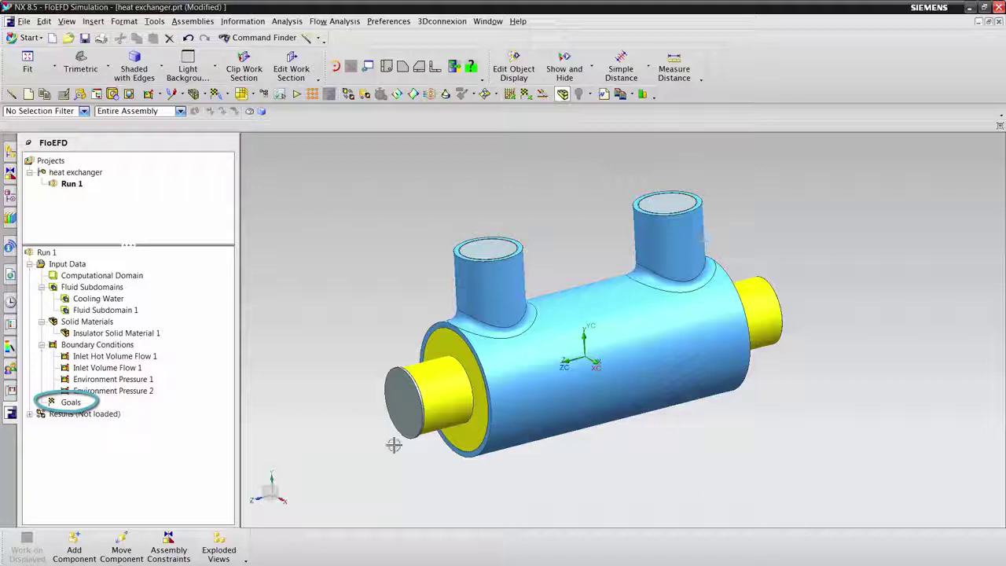
Insert global goals for the minimum and maximum Temperature (Fluid).
{"action": "right_click", "coordinate": [71, 401]}
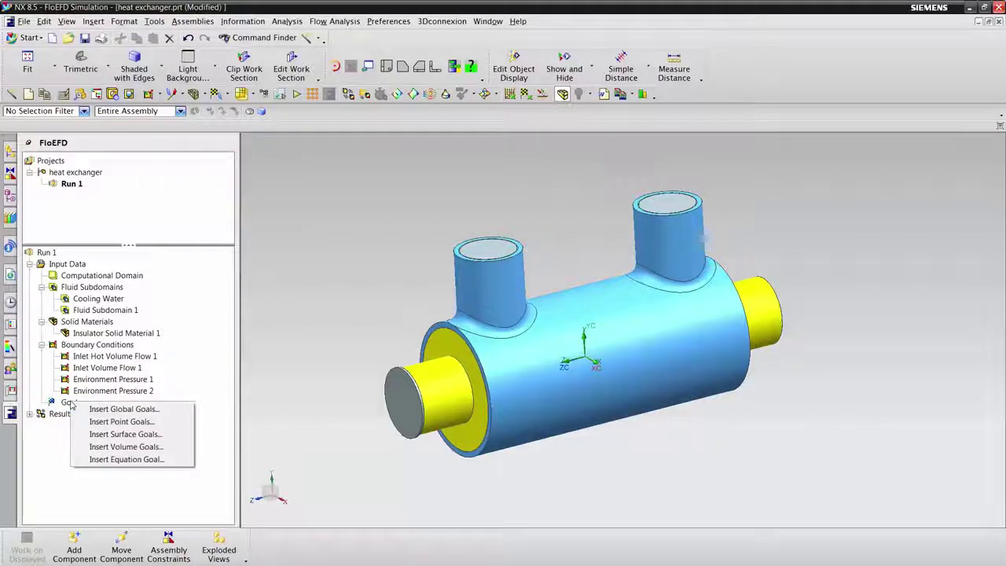
{"action": "left_click", "coordinate": [118, 408]}
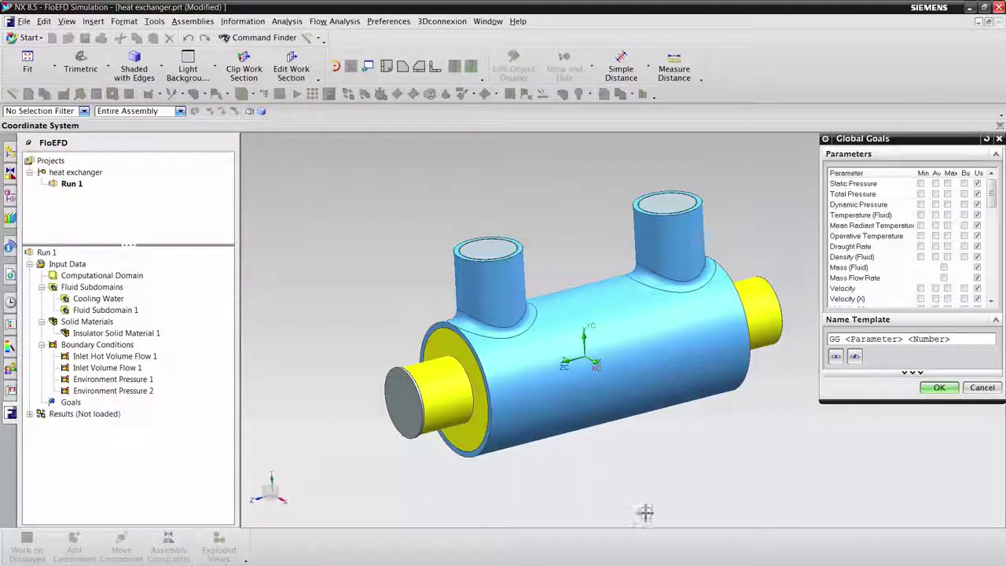
{"action": "left_click", "coordinate": [921, 215]}
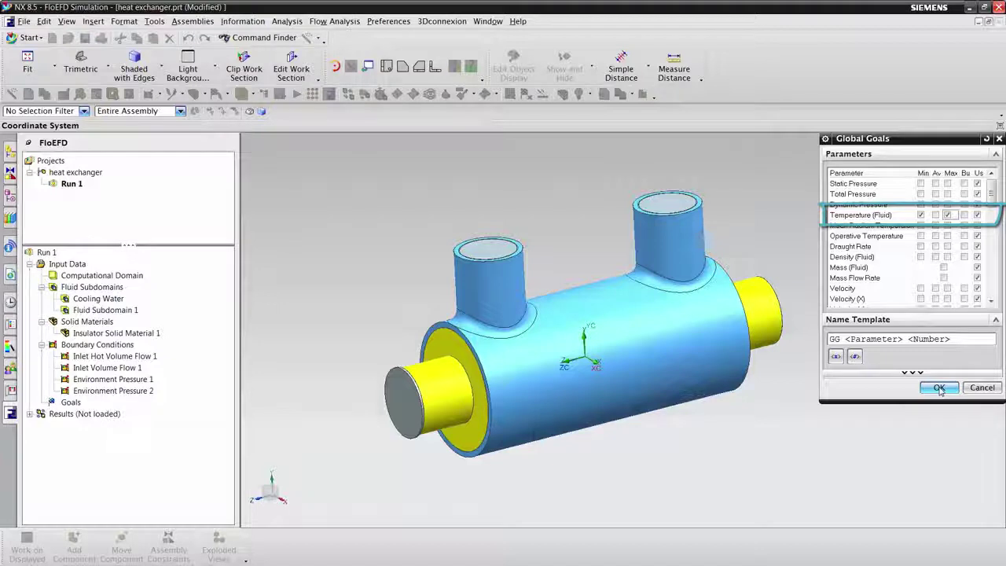
{"action": "left_click", "coordinate": [940, 388]}
Insert a surface goal for Heat Transfer Rate on the tube's face, adding "Tube" after "SG" in the name template.
{"action": "left_click", "coordinate": [70, 403]}
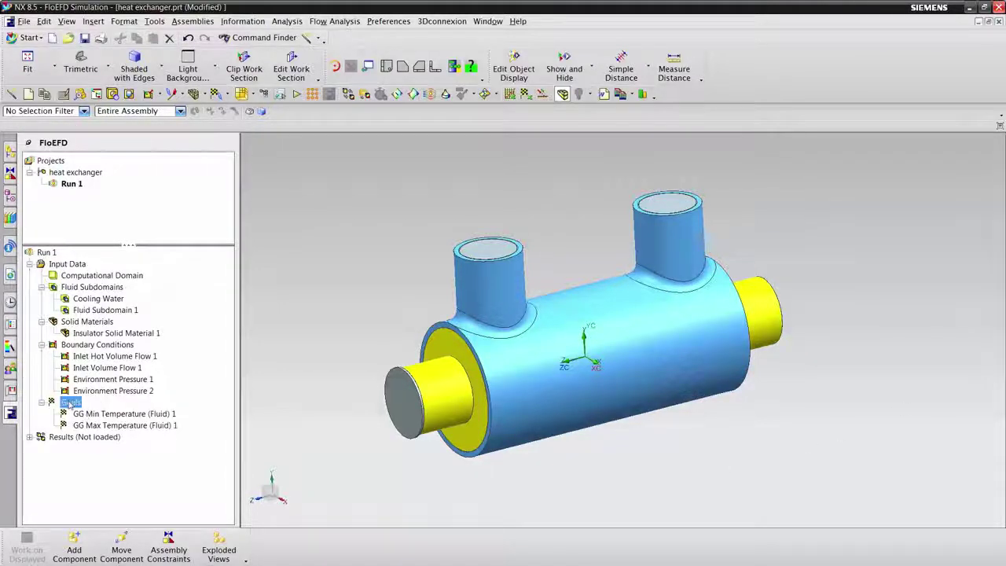
{"action": "right_click", "coordinate": [70, 403]}
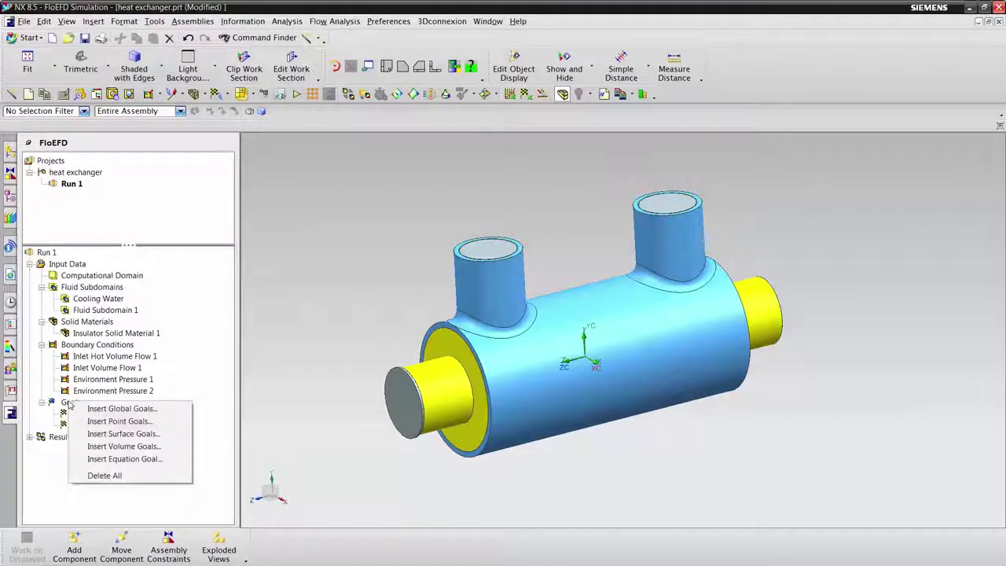
{"action": "left_click", "coordinate": [122, 434]}
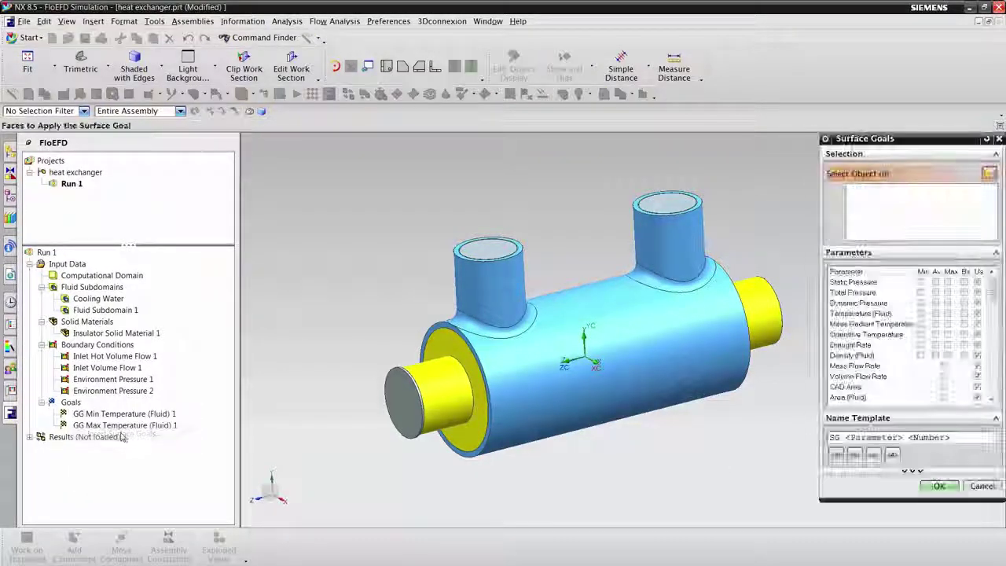
{"action": "left_click", "coordinate": [623, 341]}
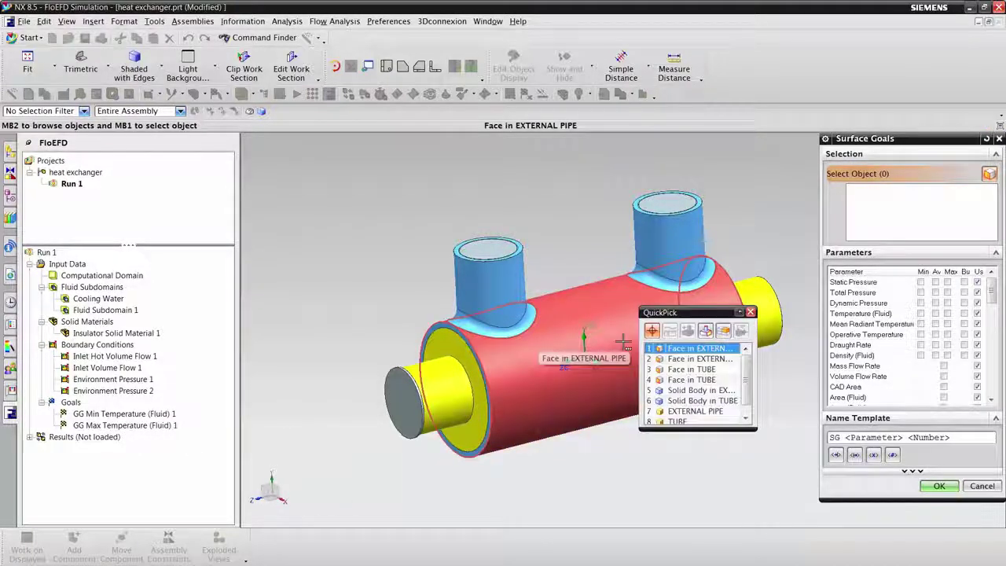
{"action": "left_click", "coordinate": [692, 380]}
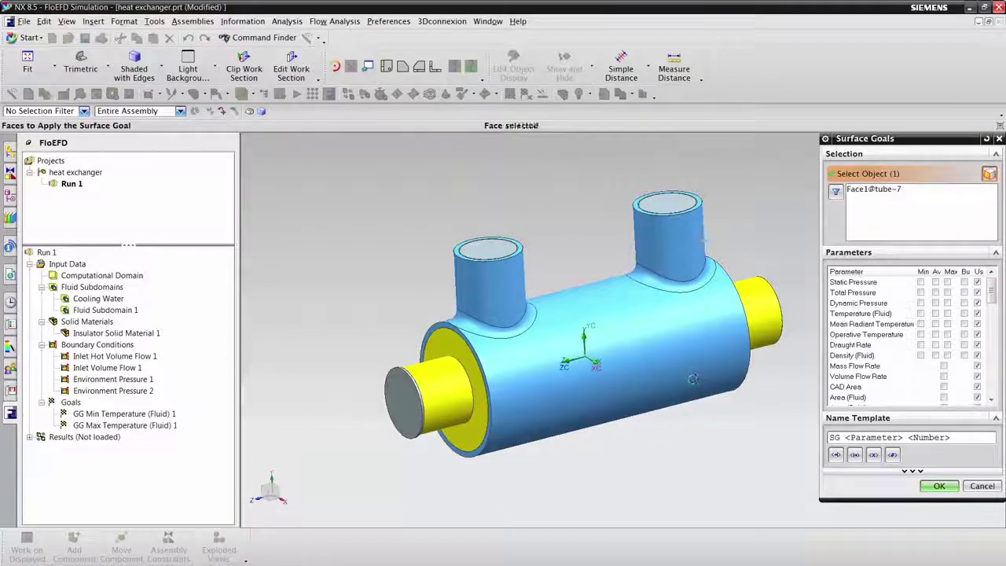
{"action": "scroll", "coordinate": [884, 357], "scroll_direction": "down", "scroll_amount": 5}
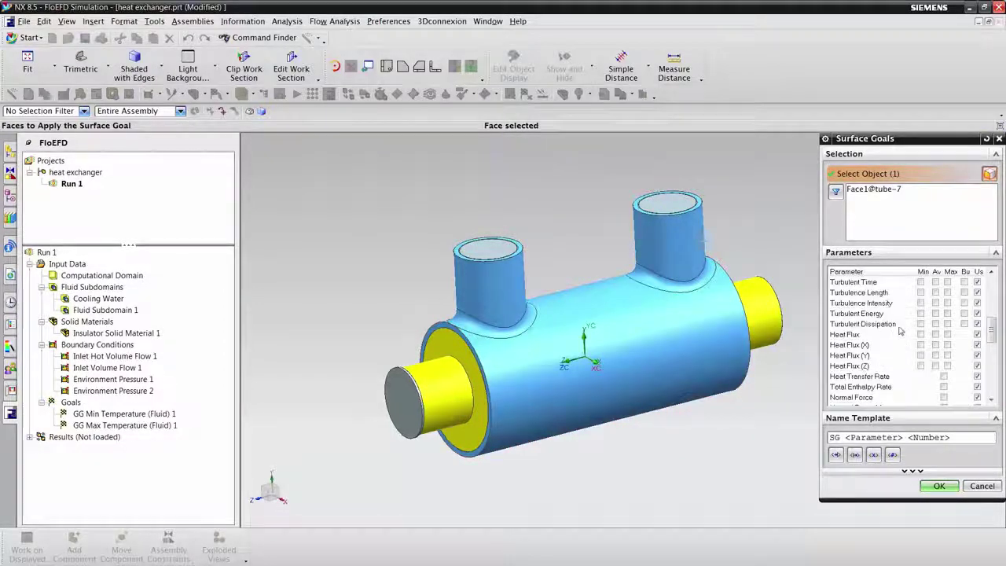
{"action": "left_click", "coordinate": [944, 377]}
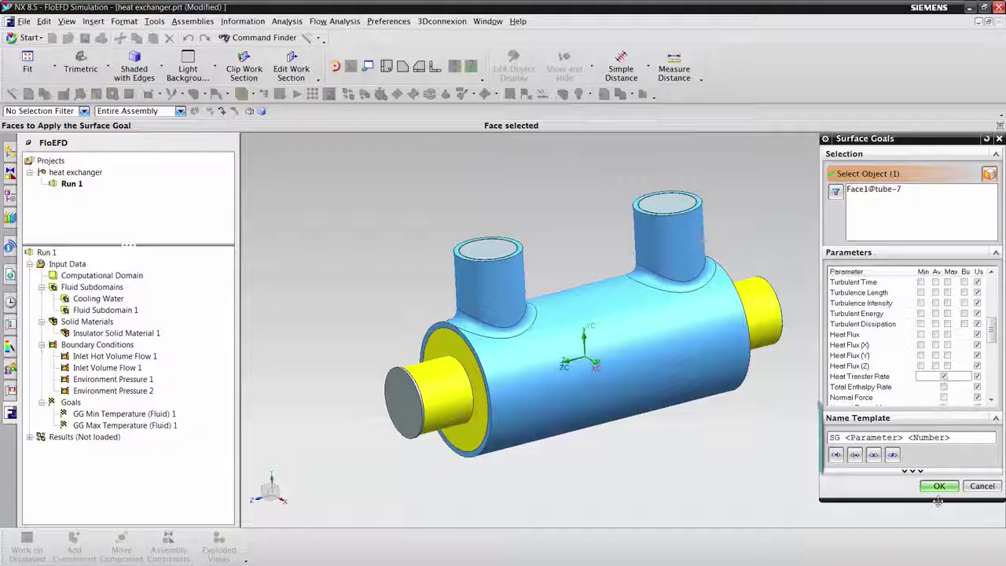
{"action": "left_click", "coordinate": [846, 438]}
{"action": "type", "text": "Tube"}
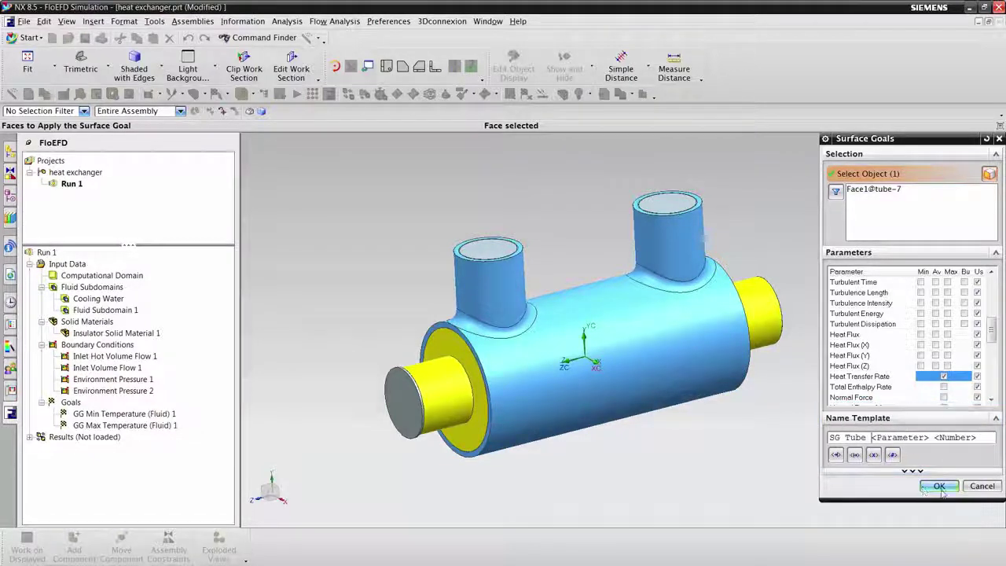
{"action": "left_click", "coordinate": [939, 487]}
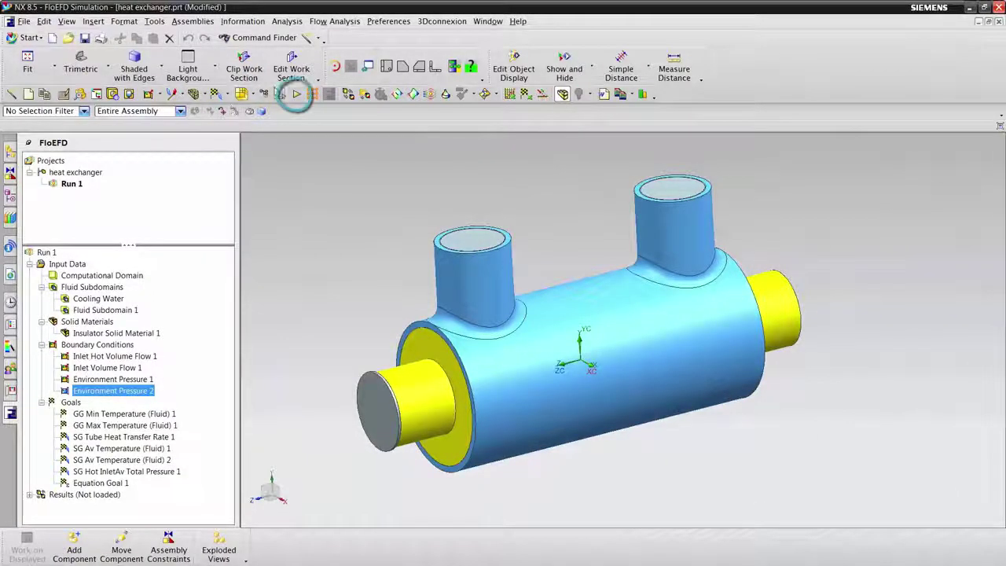
Run a new calculation, enlarge the goal list in the solver's goal plot, and minimise the temperature preview.
{"action": "left_click", "coordinate": [296, 95]}
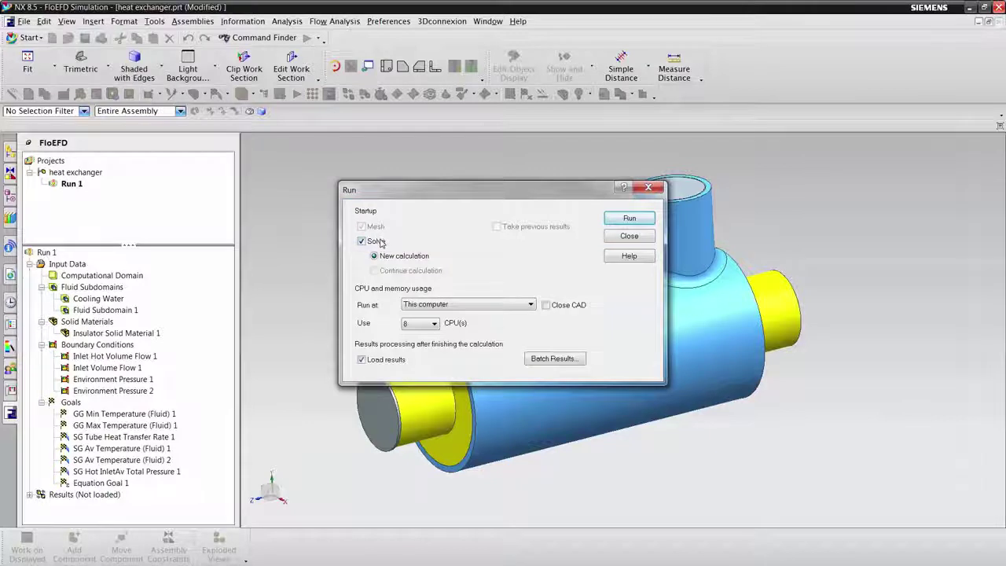
{"action": "left_click", "coordinate": [629, 217]}
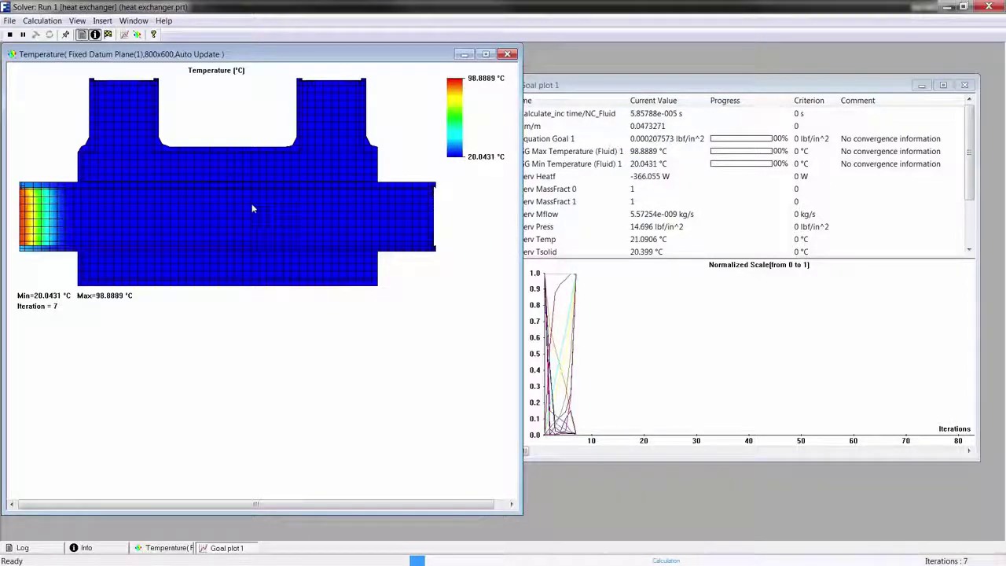
{"action": "left_click", "coordinate": [599, 89]}
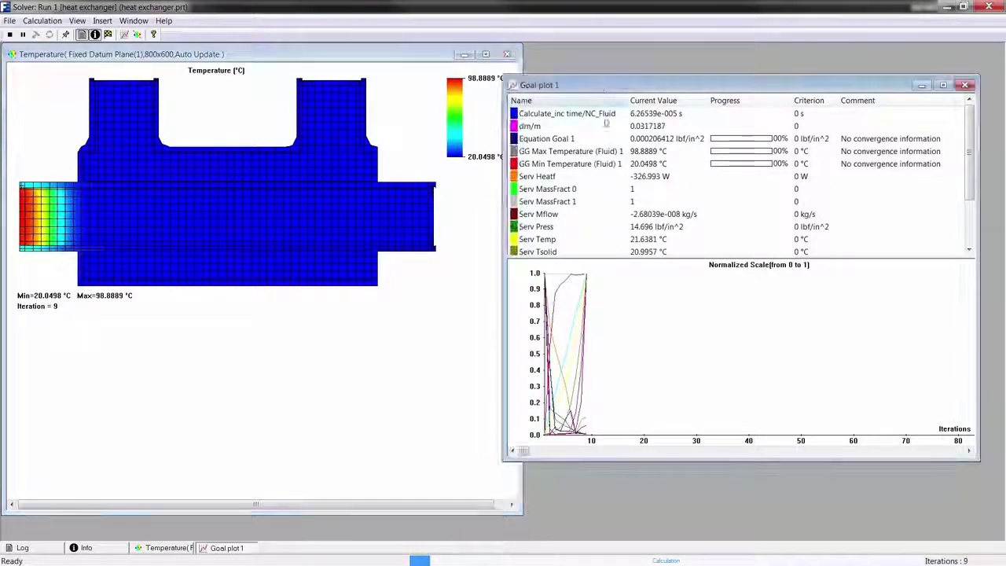
{"action": "left_click_drag", "start_coordinate": [626, 259], "coordinate": [628, 339]}
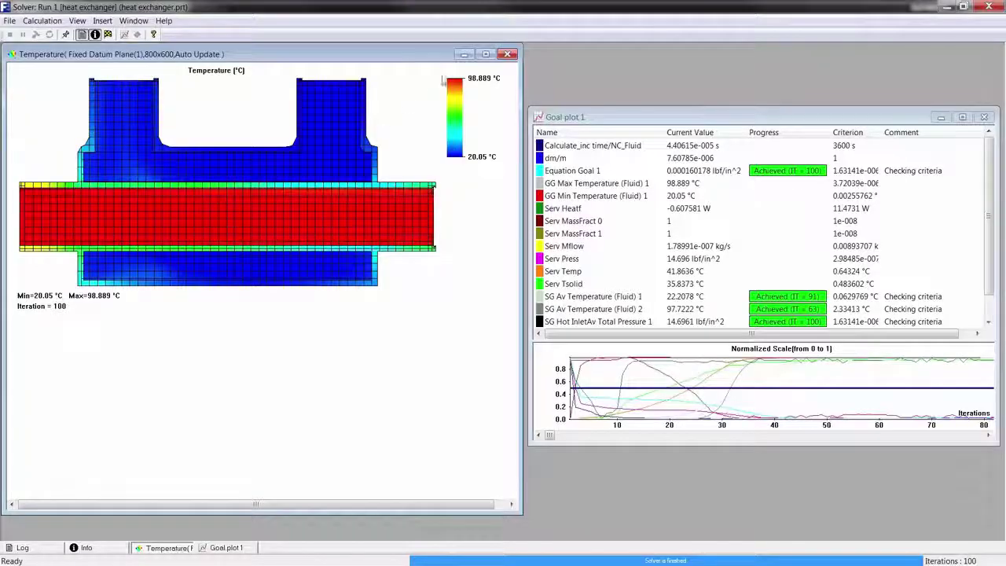
{"action": "left_click", "coordinate": [463, 54]}
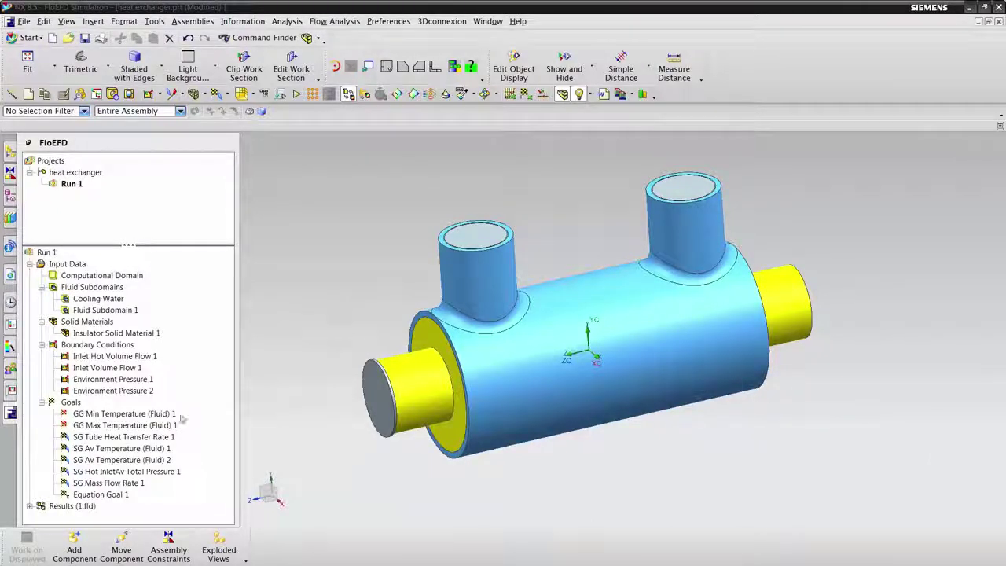
Start a new cut plot in the results, using Fixed Datum Plane (0) as the section plane.
{"action": "left_click", "coordinate": [29, 506]}
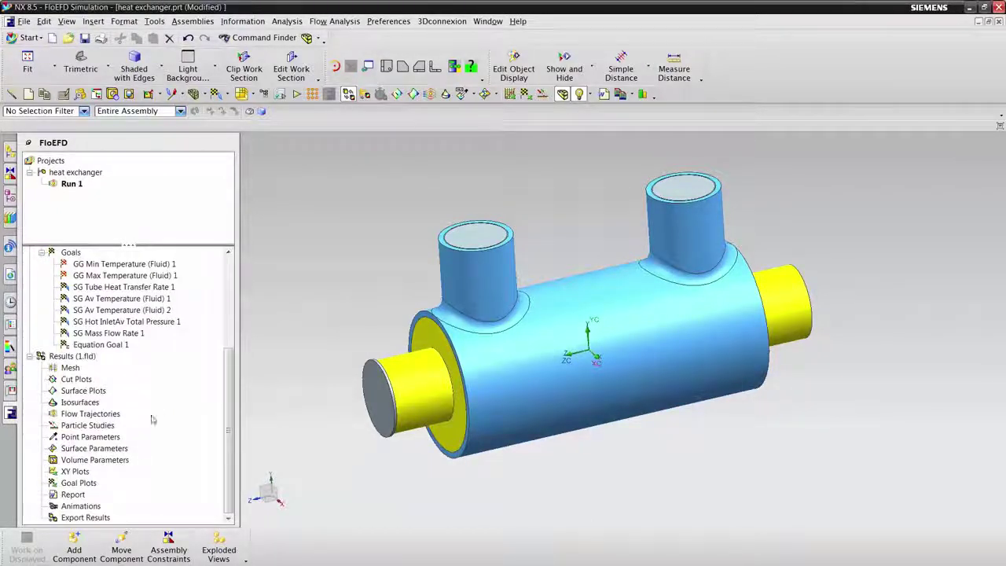
{"action": "right_click", "coordinate": [90, 382]}
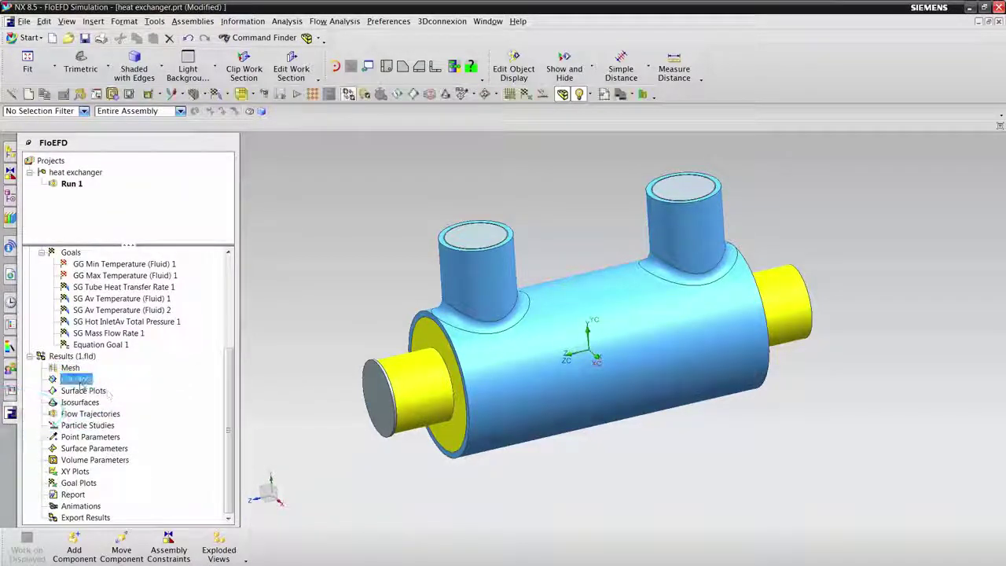
{"action": "right_click", "coordinate": [81, 382]}
{"action": "left_click", "coordinate": [110, 390]}
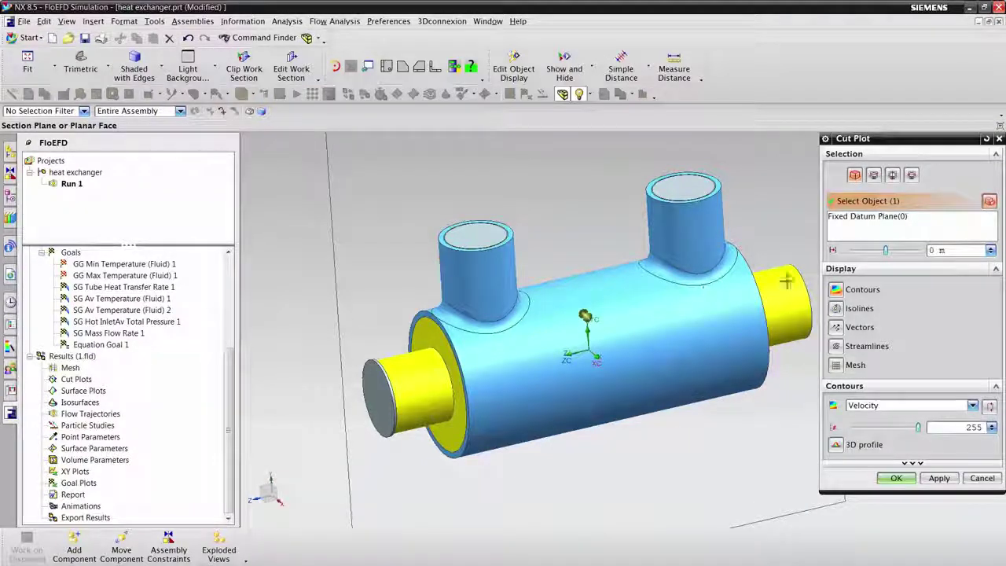
{"action": "left_click", "coordinate": [864, 215]}
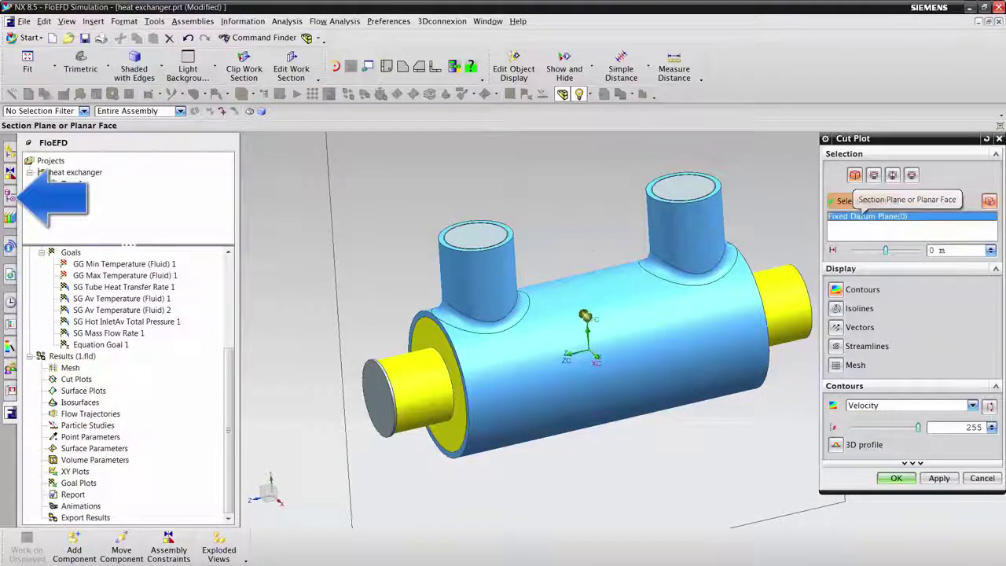
{"action": "left_click", "coordinate": [10, 196]}
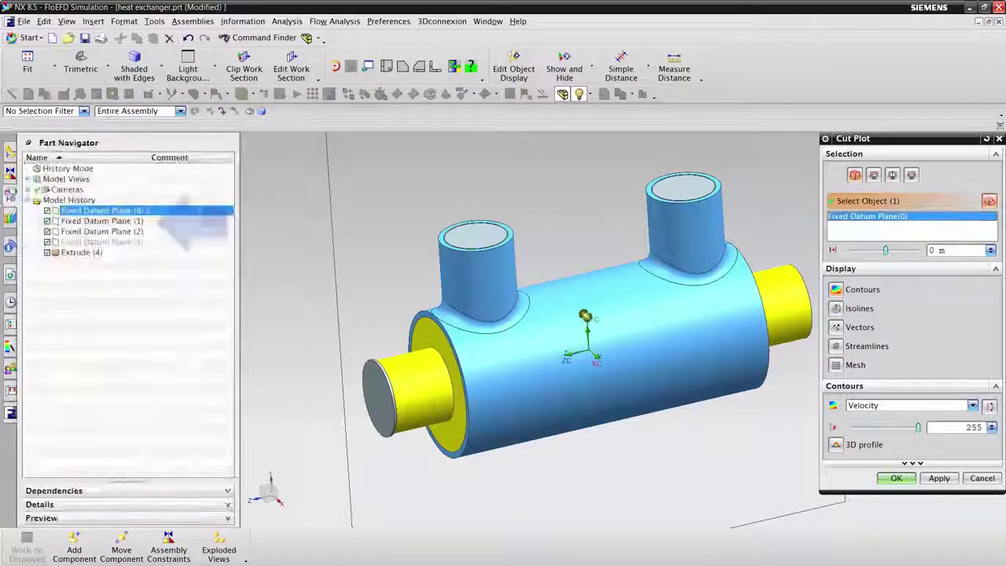
{"action": "left_click", "coordinate": [110, 223]}
{"action": "left_click", "coordinate": [110, 230]}
{"action": "left_click", "coordinate": [114, 211]}
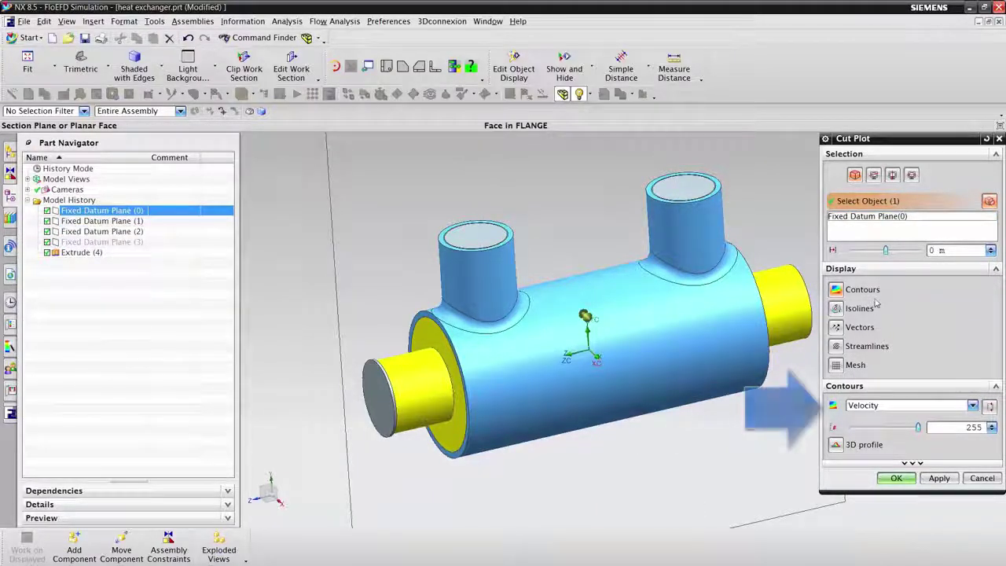
Create the cut plot with Temperature contours and hide the model geometry.
{"action": "left_click", "coordinate": [972, 406]}
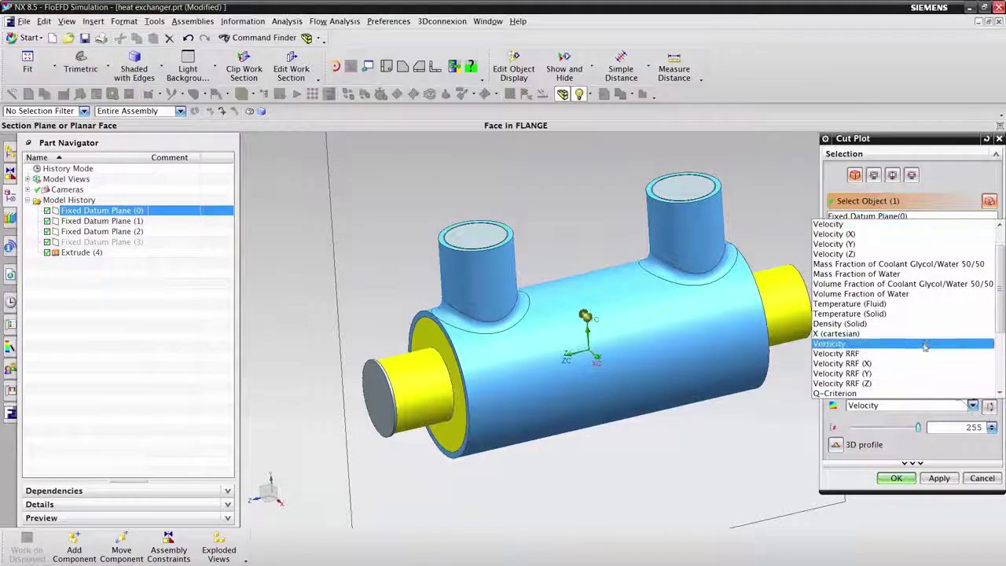
{"action": "scroll", "coordinate": [924, 346], "scroll_direction": "up", "scroll_amount": 1}
{"action": "scroll", "coordinate": [924, 346], "scroll_direction": "up", "scroll_amount": 1}
{"action": "left_click", "coordinate": [879, 234]}
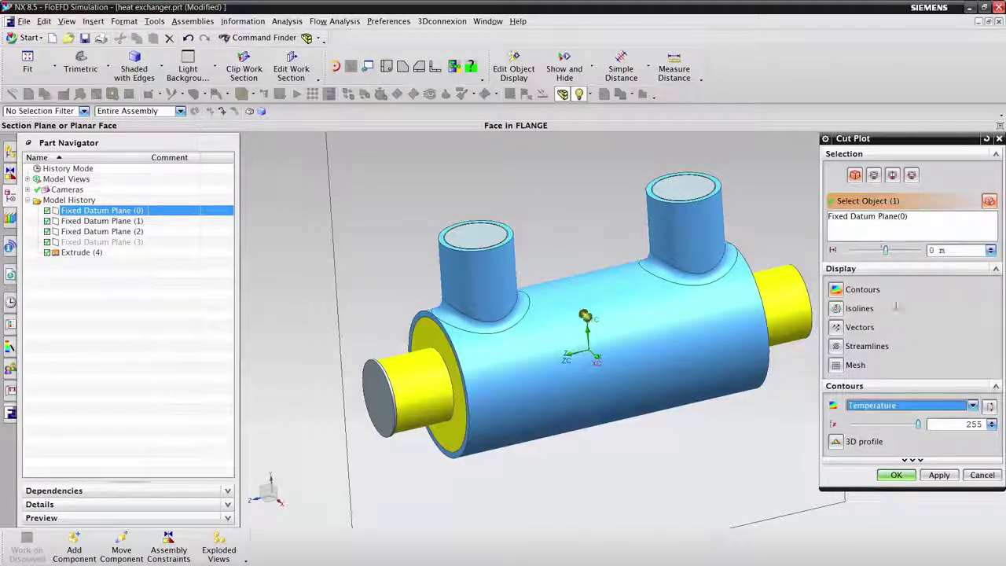
{"action": "left_click", "coordinate": [896, 474]}
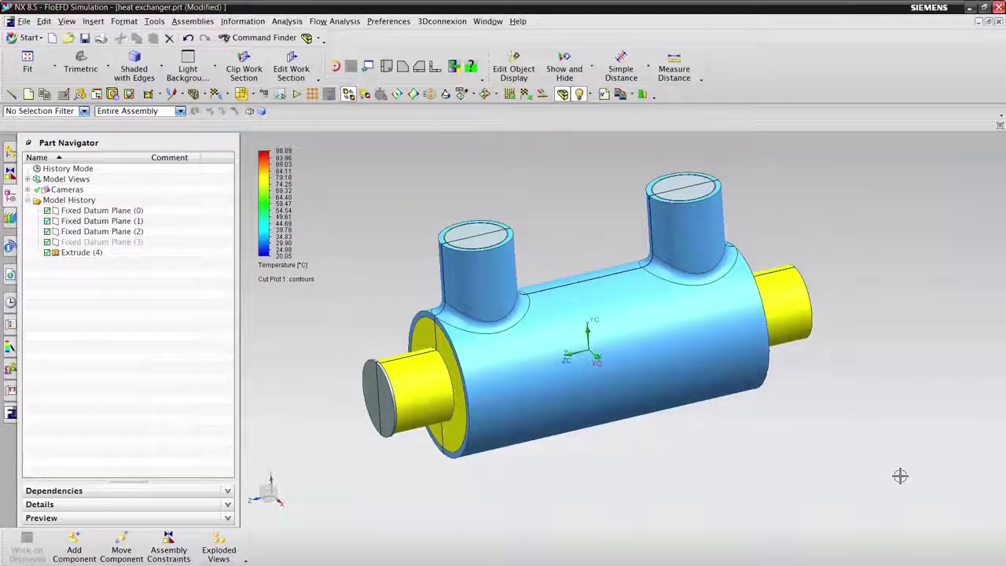
{"action": "left_click", "coordinate": [563, 94]}
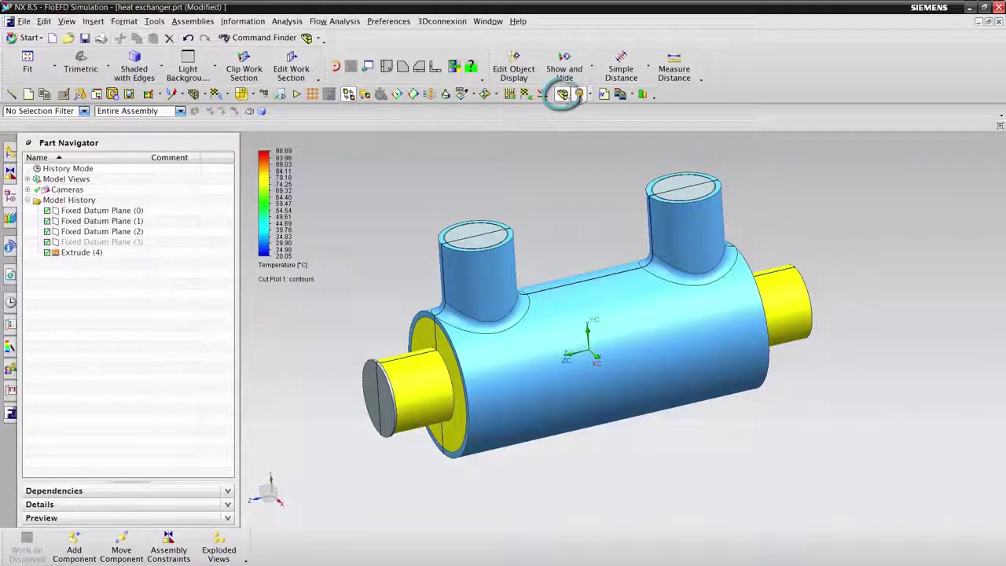
{"action": "left_click", "coordinate": [563, 95]}
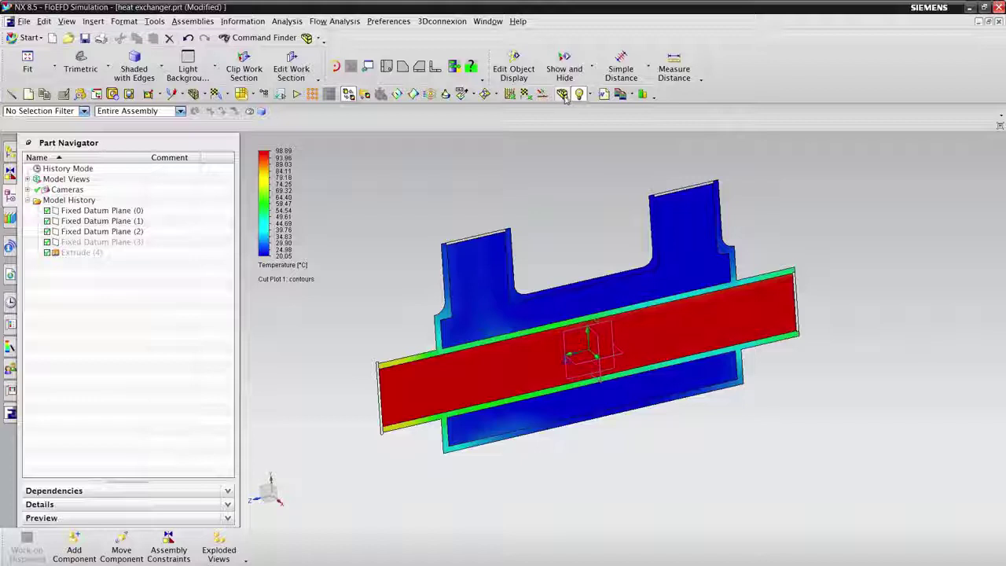
Start a new surface plot in the results and choose the tube component as its object.
{"action": "left_click", "coordinate": [11, 412]}
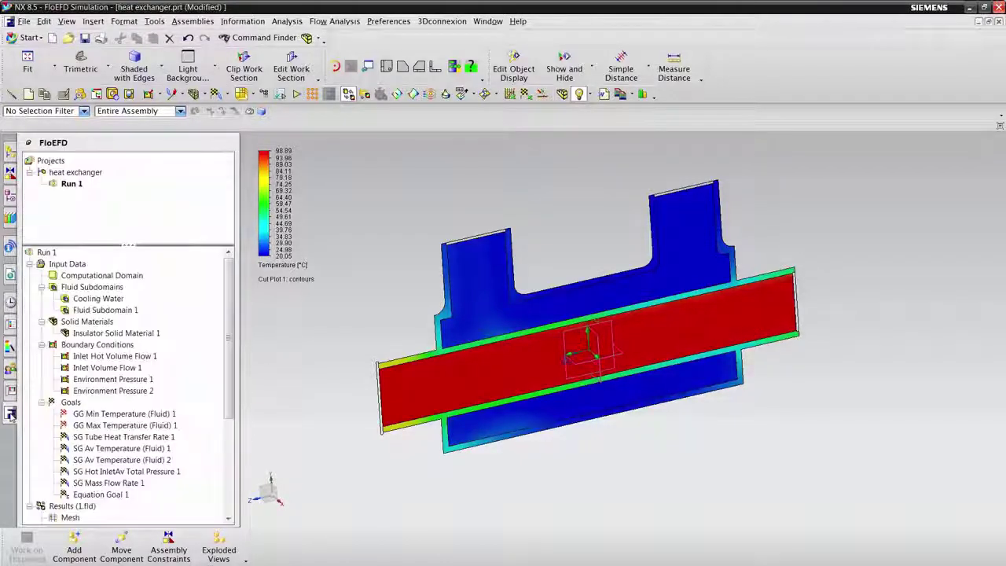
{"action": "scroll", "coordinate": [128, 416], "scroll_direction": "down", "scroll_amount": 3}
{"action": "scroll", "coordinate": [128, 416], "scroll_direction": "down", "scroll_amount": 2}
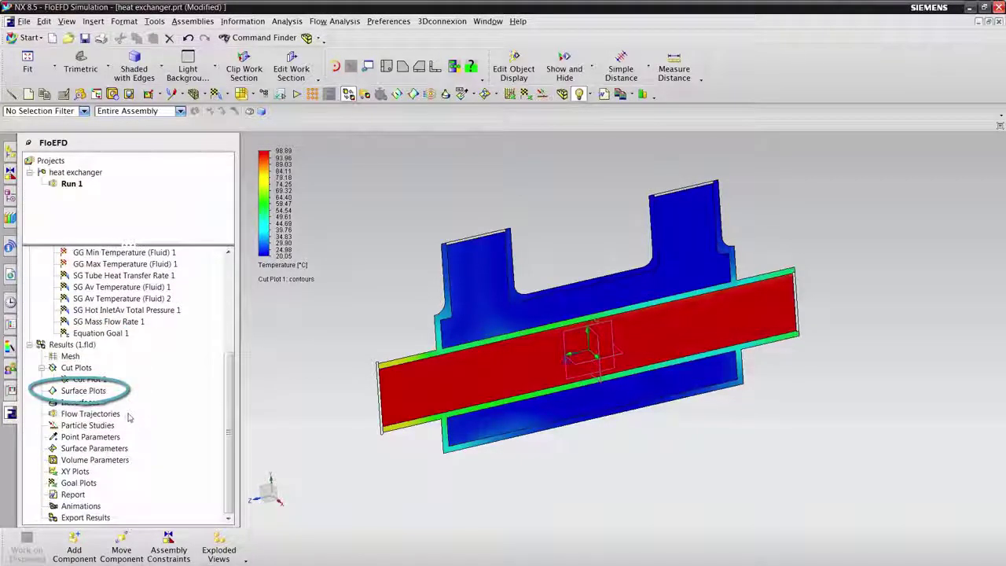
{"action": "right_click", "coordinate": [77, 393]}
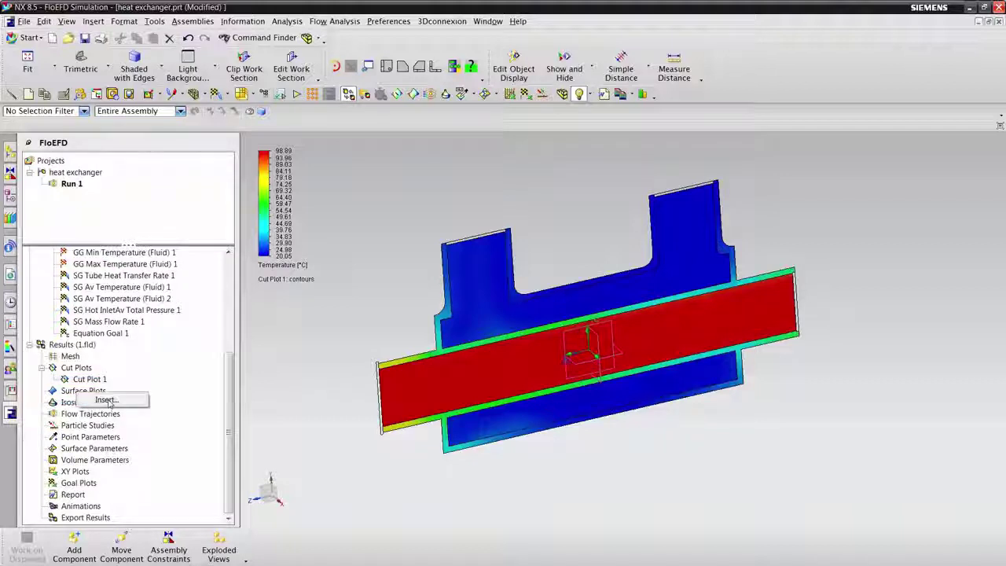
{"action": "left_click", "coordinate": [107, 400]}
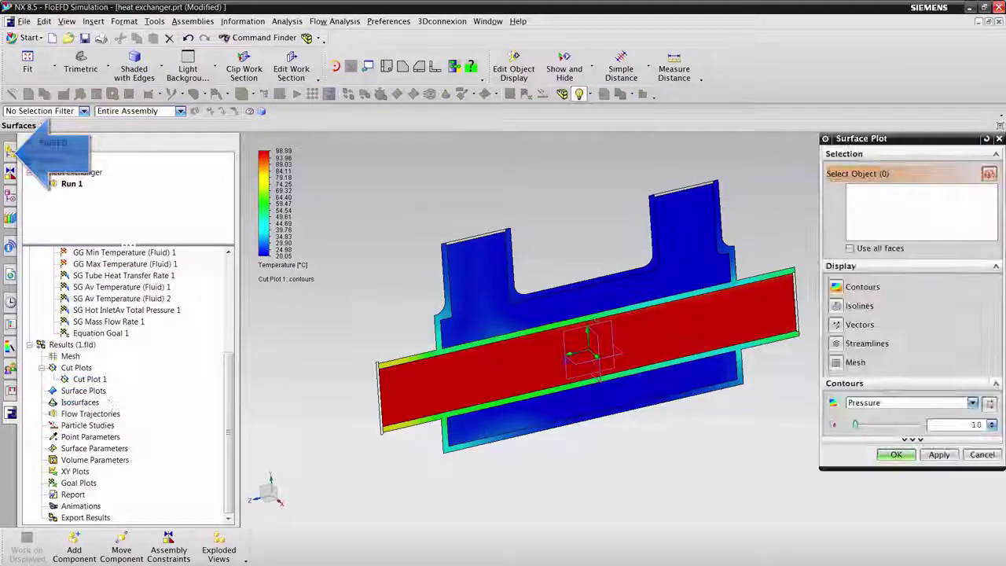
{"action": "left_click", "coordinate": [10, 150]}
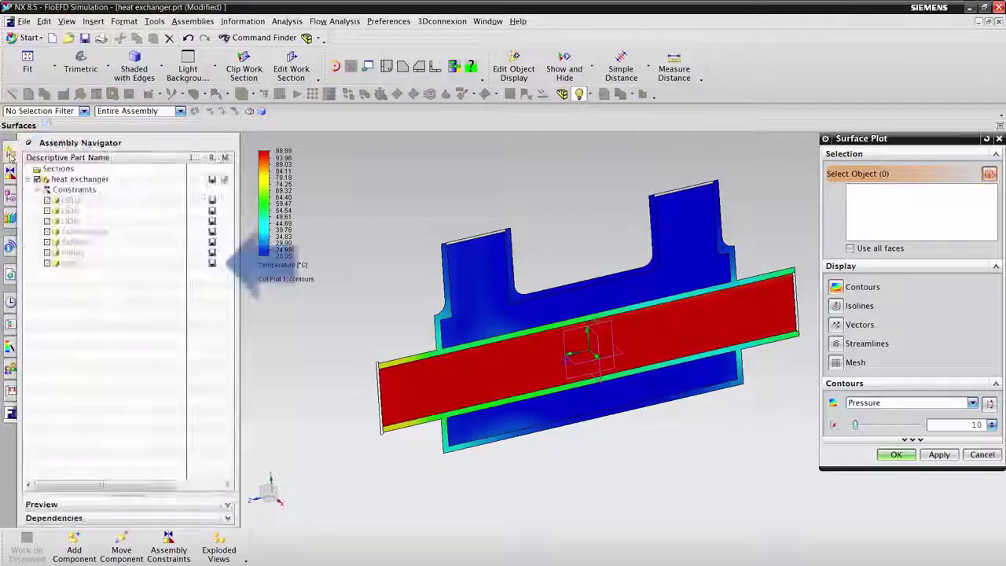
{"action": "left_click", "coordinate": [70, 264]}
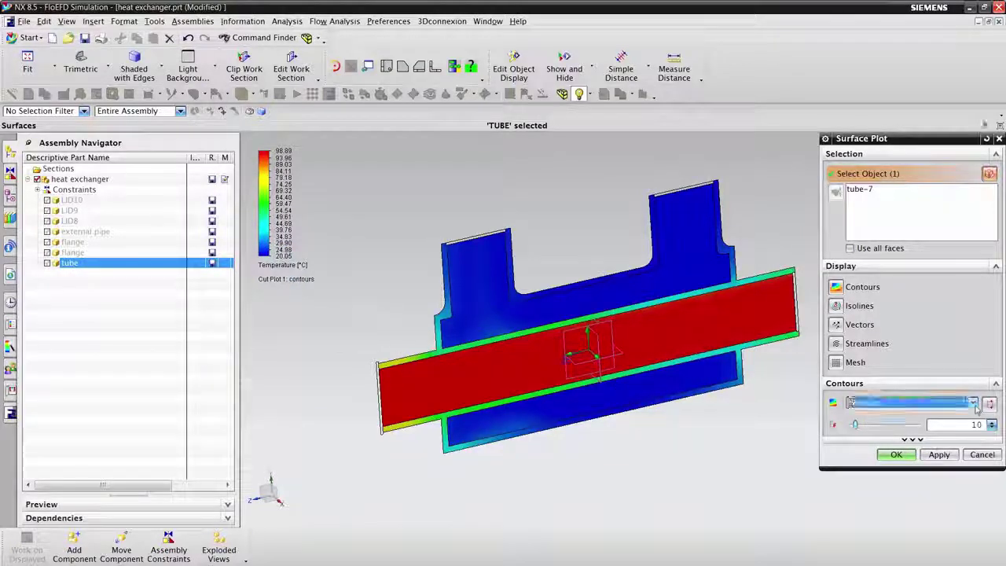
Create the surface plot with Heat Transfer Coefficient contours at 255 levels.
{"action": "left_click", "coordinate": [911, 402]}
{"action": "scroll", "coordinate": [912, 330], "scroll_direction": "down", "scroll_amount": 5}
{"action": "scroll", "coordinate": [939, 346], "scroll_direction": "down", "scroll_amount": 1}
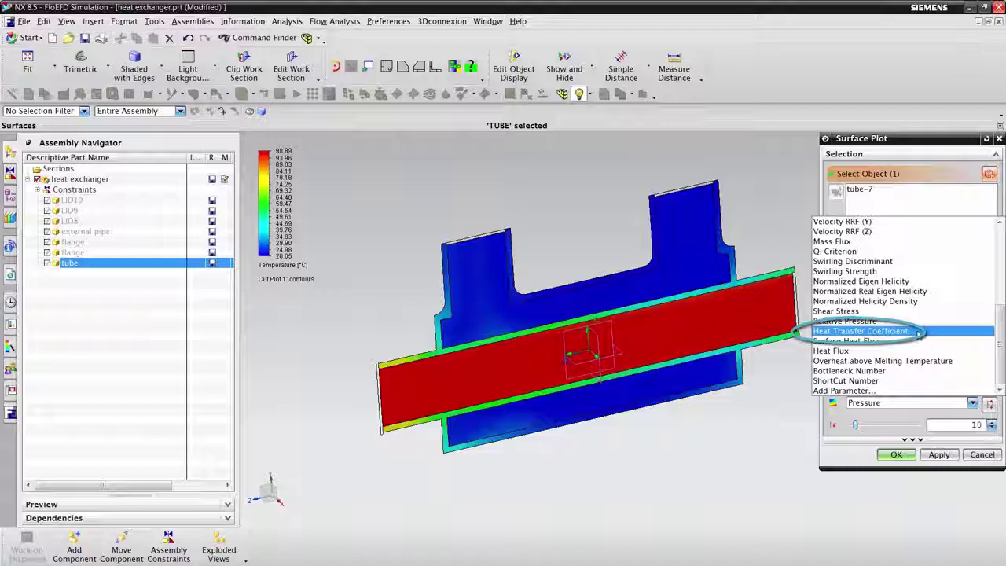
{"action": "left_click", "coordinate": [917, 332]}
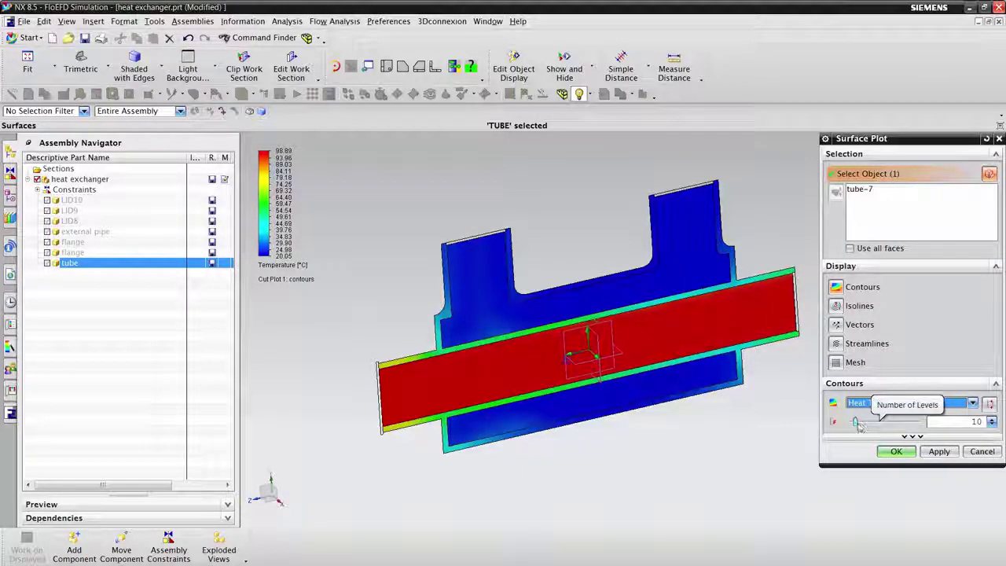
{"action": "left_click_drag", "start_coordinate": [854, 421], "coordinate": [917, 421]}
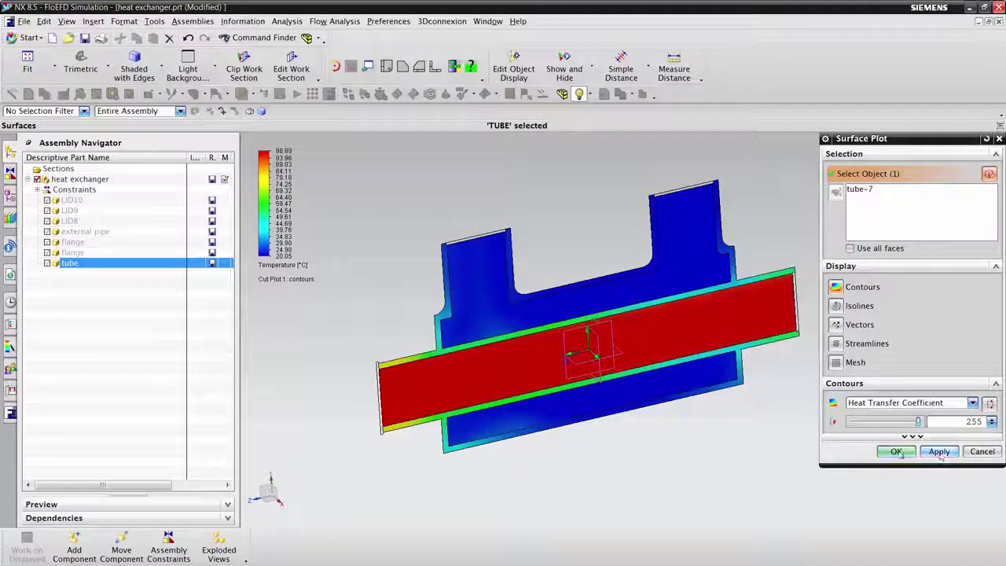
{"action": "left_click", "coordinate": [896, 451]}
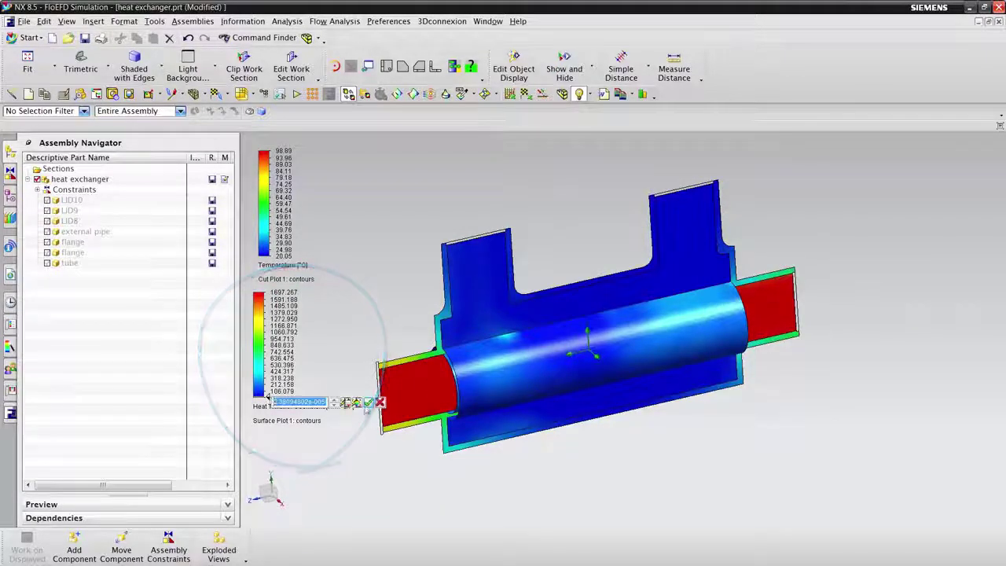
Reset the heat transfer coefficient scale of the surface plot to the plot's own minimum and maximum.
{"action": "left_click", "coordinate": [368, 401]}
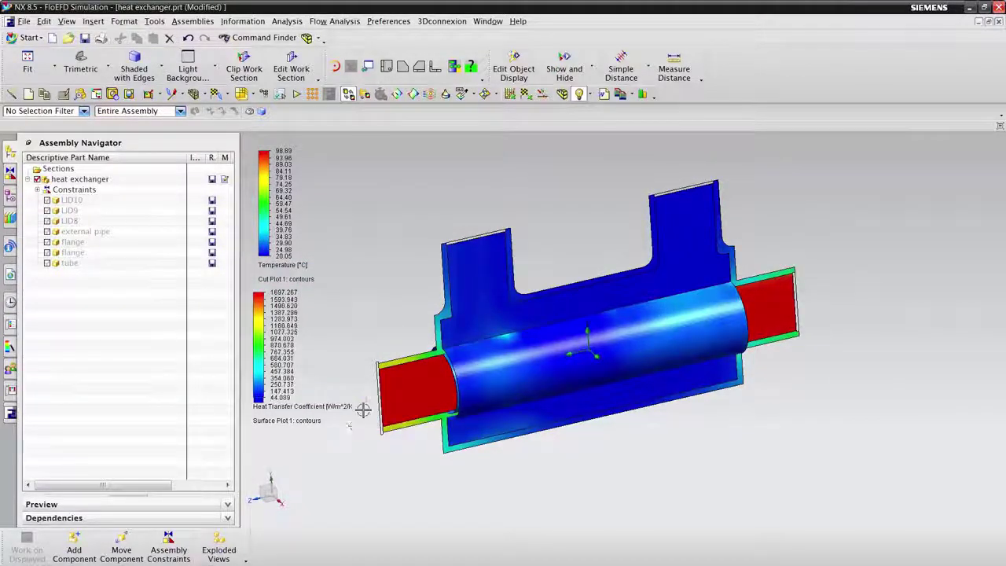
{"action": "double_click", "coordinate": [267, 297]}
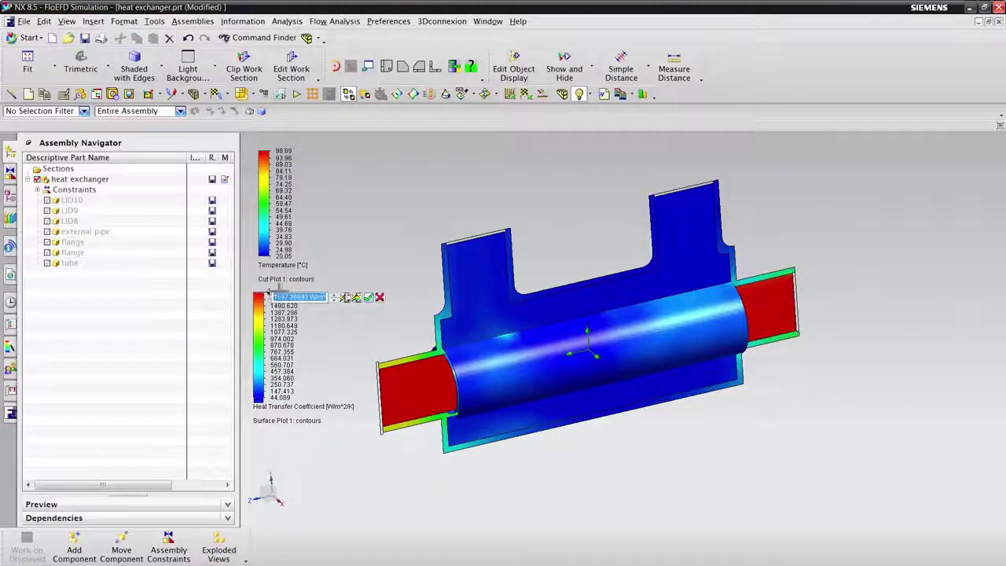
{"action": "left_click", "coordinate": [353, 297]}
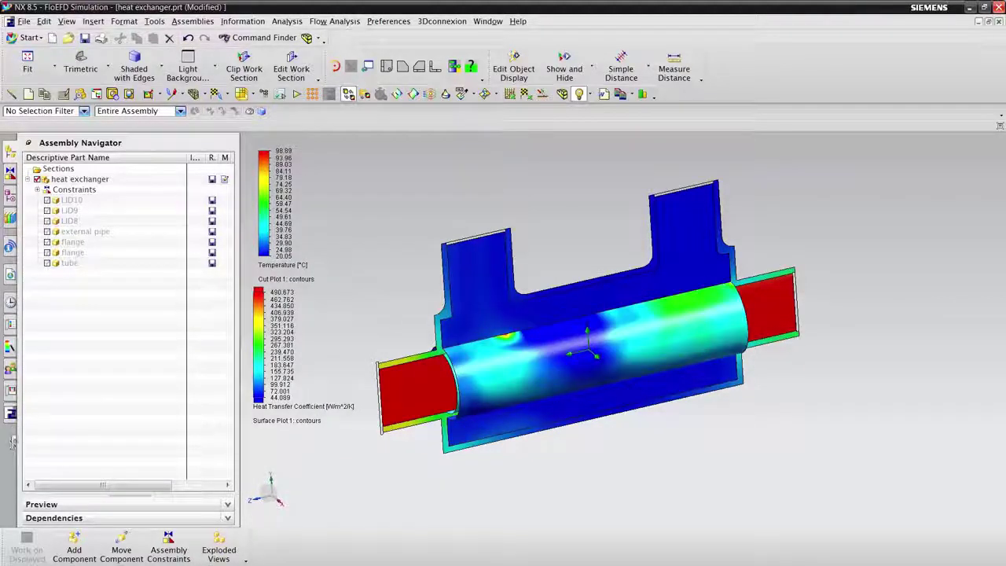
Hide Surface Plot 1 and Cut Plot 1 in the results.
{"action": "left_click", "coordinate": [11, 414]}
{"action": "scroll", "coordinate": [140, 390], "scroll_direction": "down", "scroll_amount": 5}
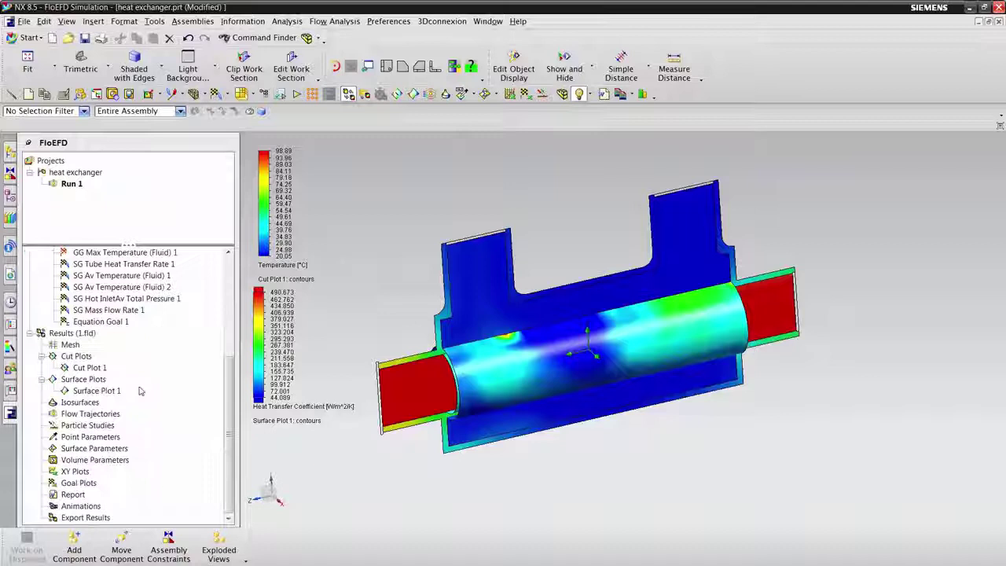
{"action": "right_click", "coordinate": [86, 392]}
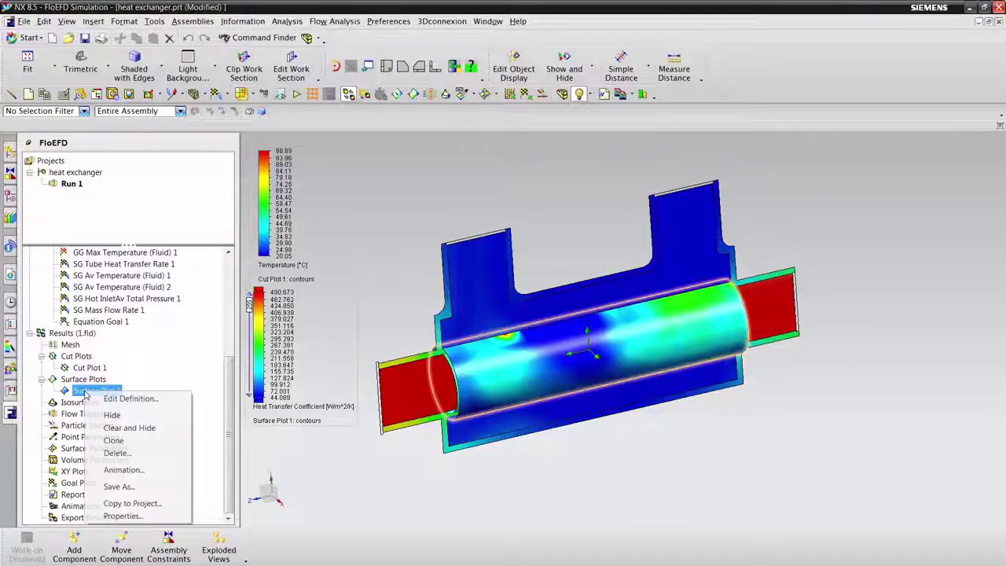
{"action": "left_click", "coordinate": [114, 416]}
{"action": "right_click", "coordinate": [95, 367]}
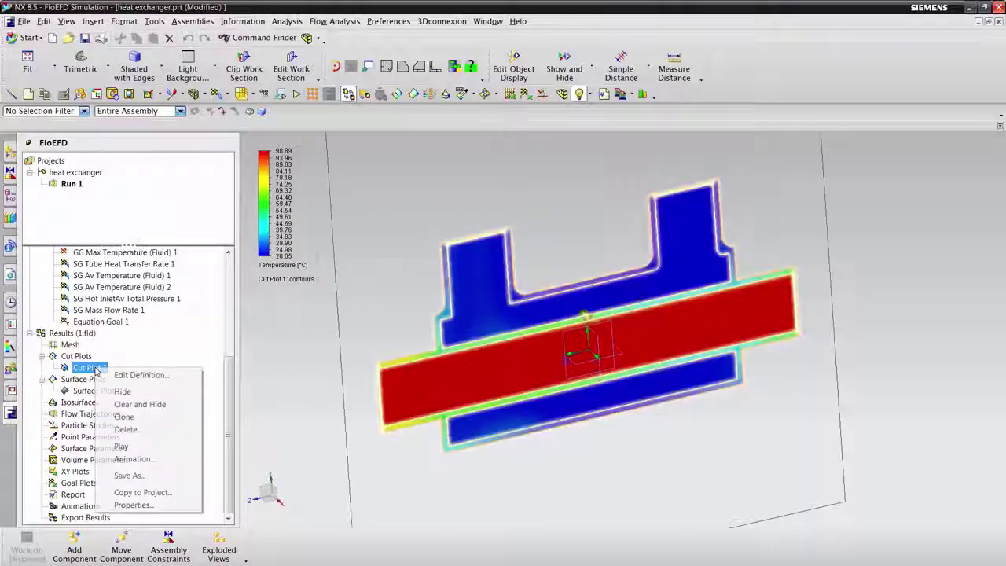
{"action": "left_click", "coordinate": [112, 391]}
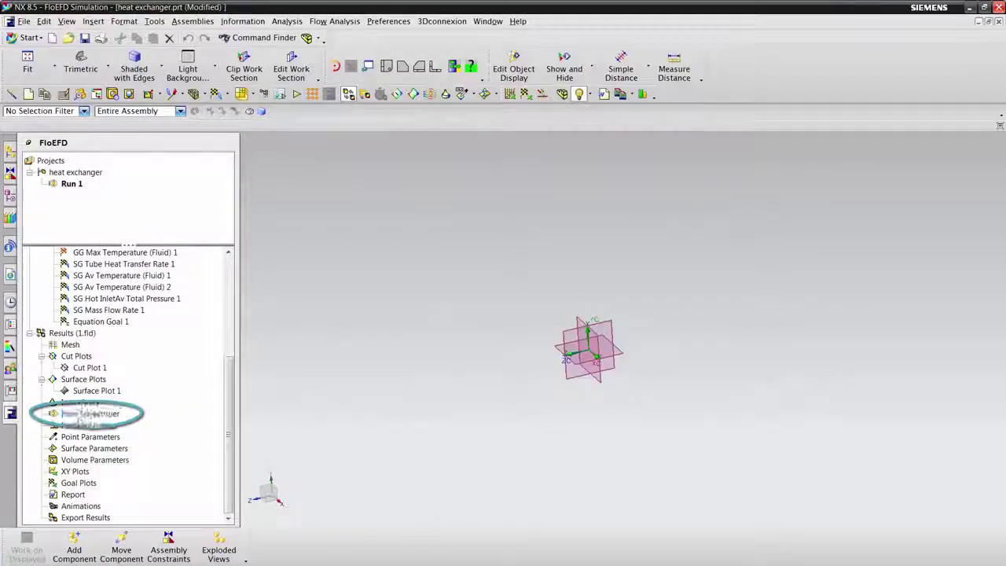
Start new flow trajectories using the faces of both inlet volume flow and both environment pressure boundary conditions as starting points.
{"action": "right_click", "coordinate": [78, 420]}
{"action": "left_click", "coordinate": [104, 425]}
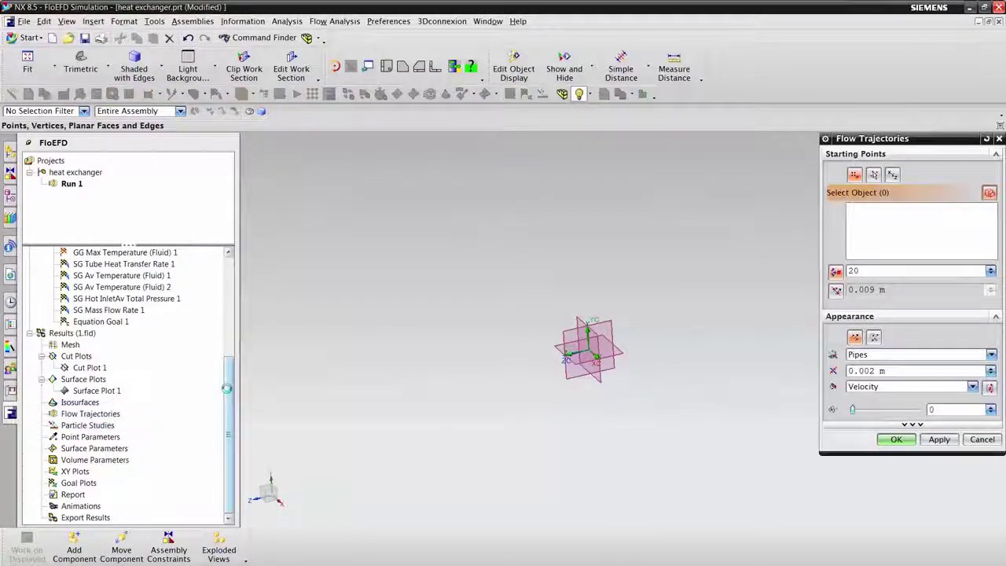
{"action": "left_click_drag", "start_coordinate": [227, 388], "coordinate": [222, 296]}
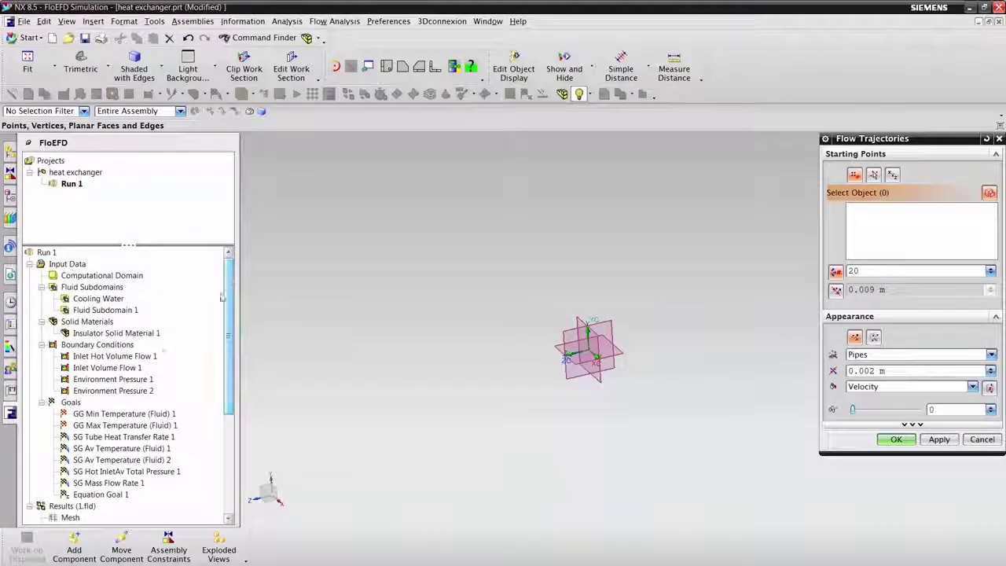
{"action": "left_click", "coordinate": [130, 356]}
{"action": "left_click", "coordinate": [129, 369]}
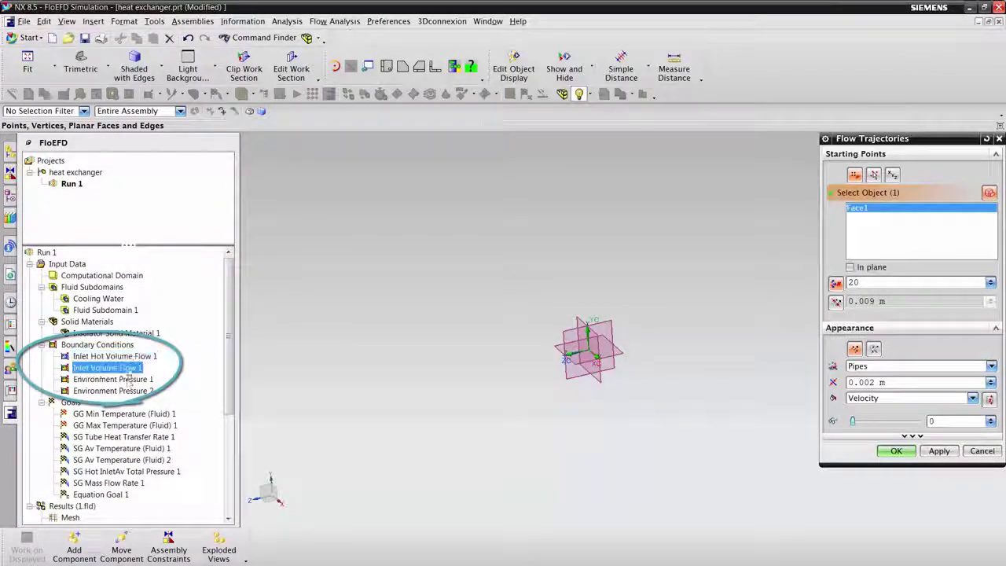
{"action": "left_click", "coordinate": [122, 391], "text": "ctrl"}
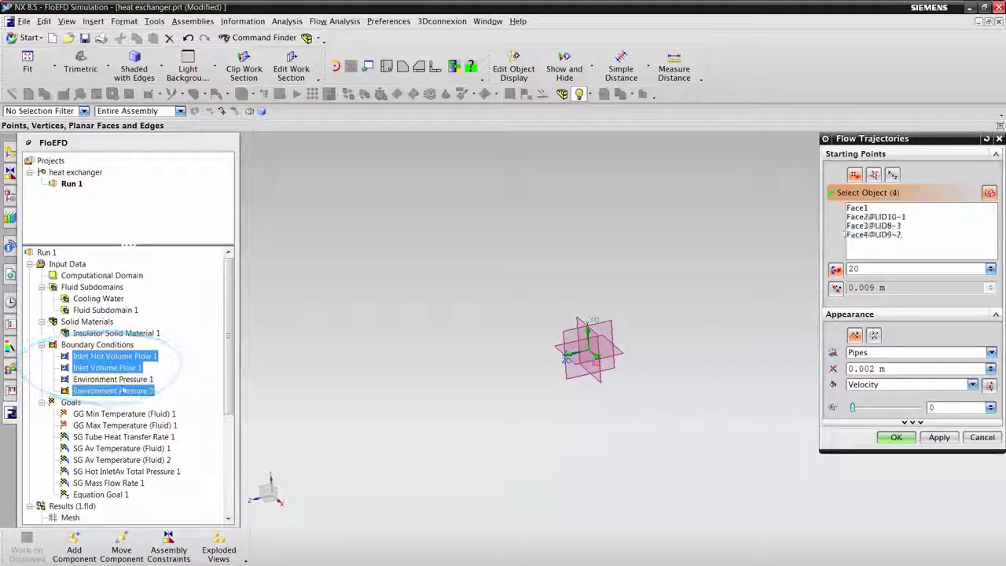
Set the number of trajectory starting points to 100 and draw the trajectories as Arrows (flat).
{"action": "double_click", "coordinate": [868, 269]}
{"action": "type", "text": "100"}
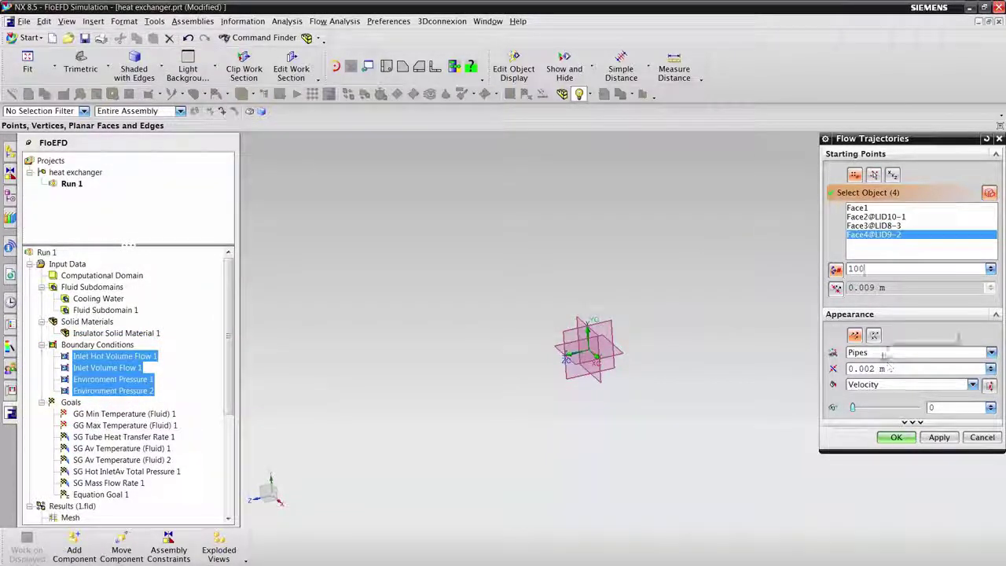
{"action": "left_click", "coordinate": [903, 352]}
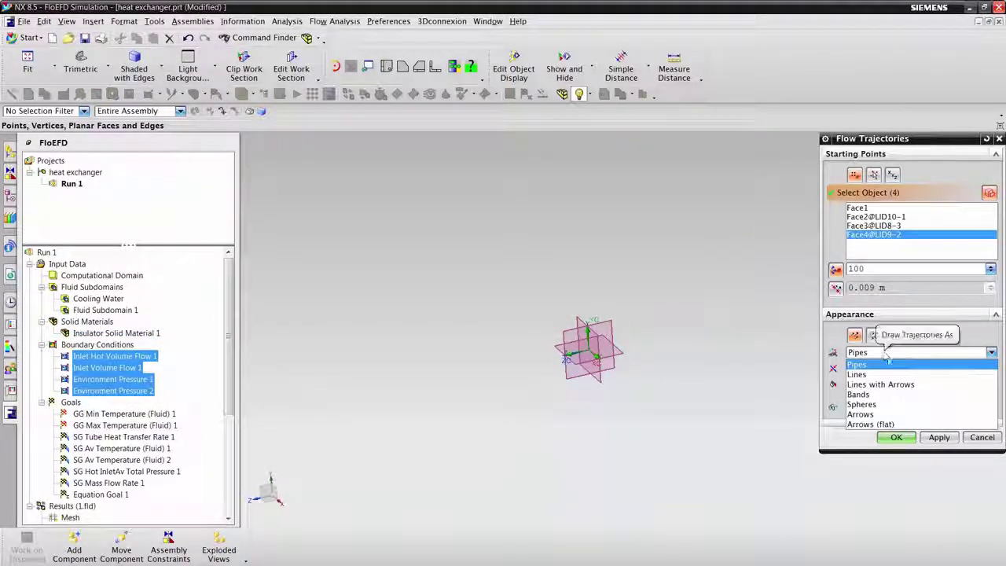
{"action": "left_click", "coordinate": [886, 425]}
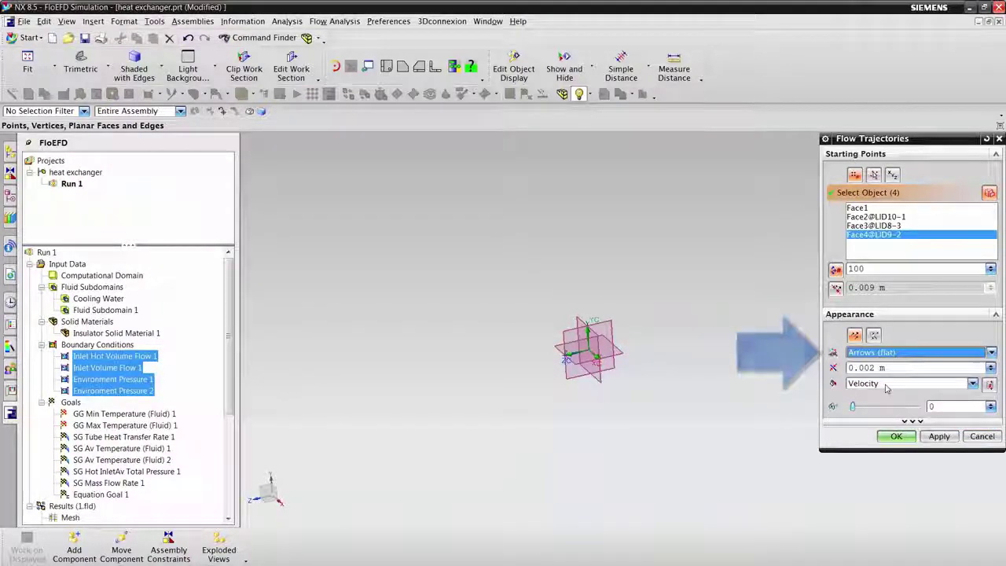
Reset the trajectories' velocity range to the plot maximum and minimum, and create the flow trajectories.
{"action": "left_click", "coordinate": [989, 385]}
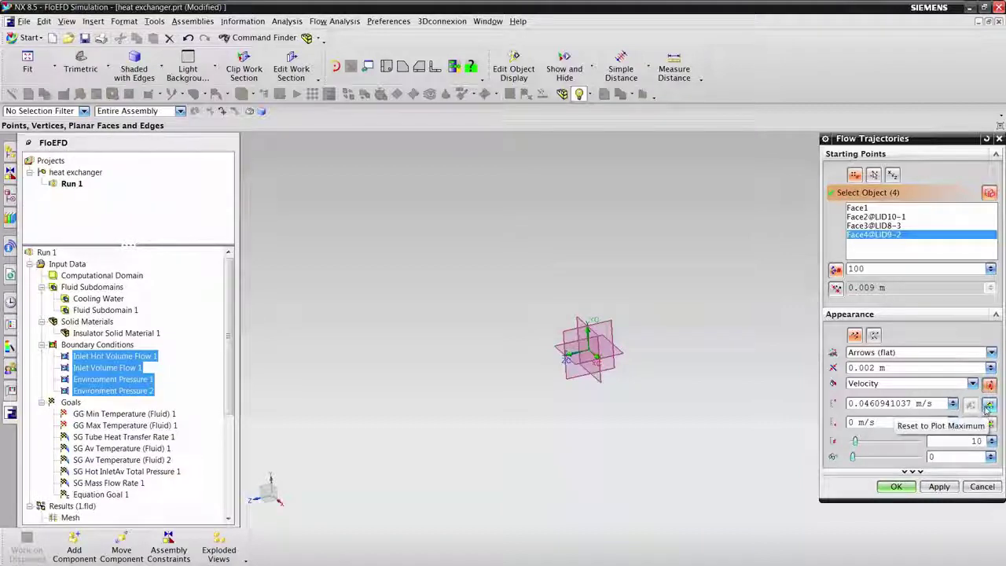
{"action": "left_click", "coordinate": [988, 405]}
{"action": "left_click", "coordinate": [988, 422]}
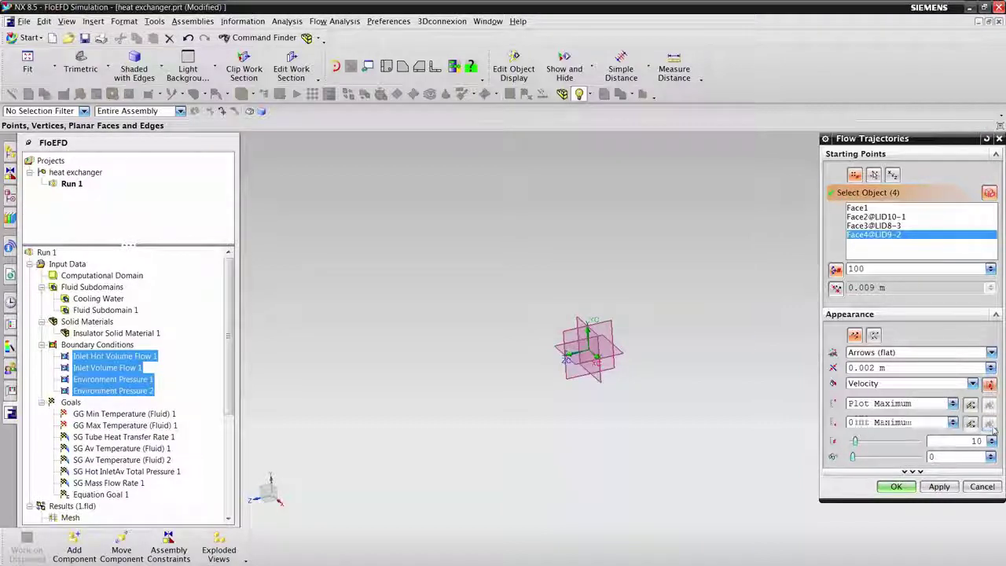
{"action": "left_click", "coordinate": [940, 487]}
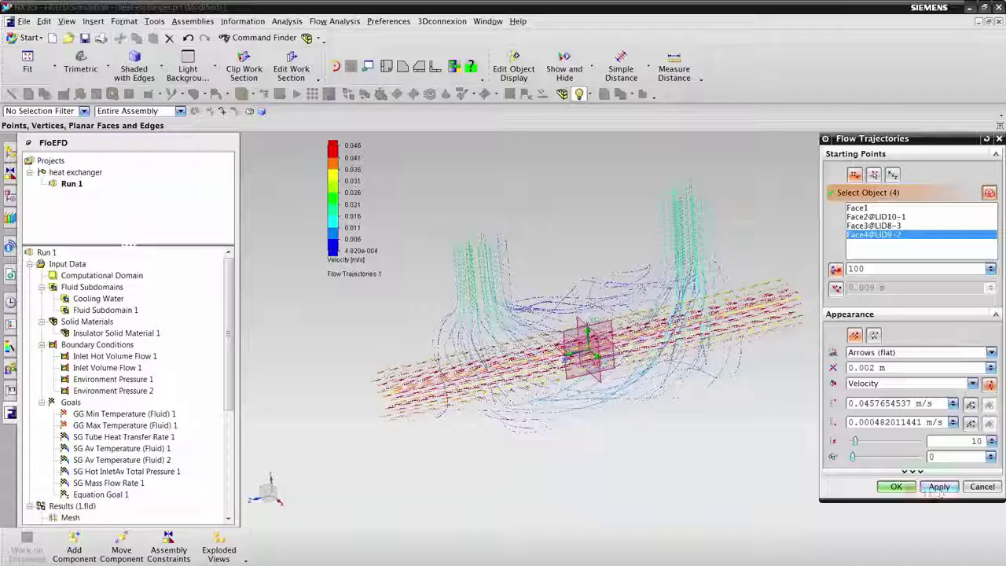
{"action": "left_click", "coordinate": [896, 486]}
Examine the flow trajectories up close, play their animation to view the moving flow, and stop it.
{"action": "scroll", "coordinate": [464, 397], "scroll_direction": "up", "scroll_amount": 5}
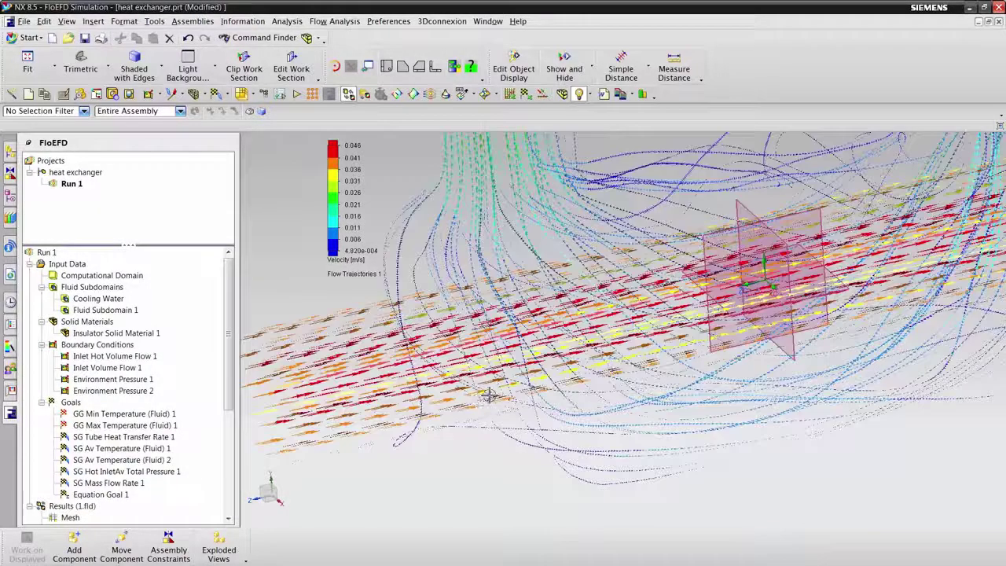
{"action": "scroll", "coordinate": [587, 442], "scroll_direction": "down", "scroll_amount": 2}
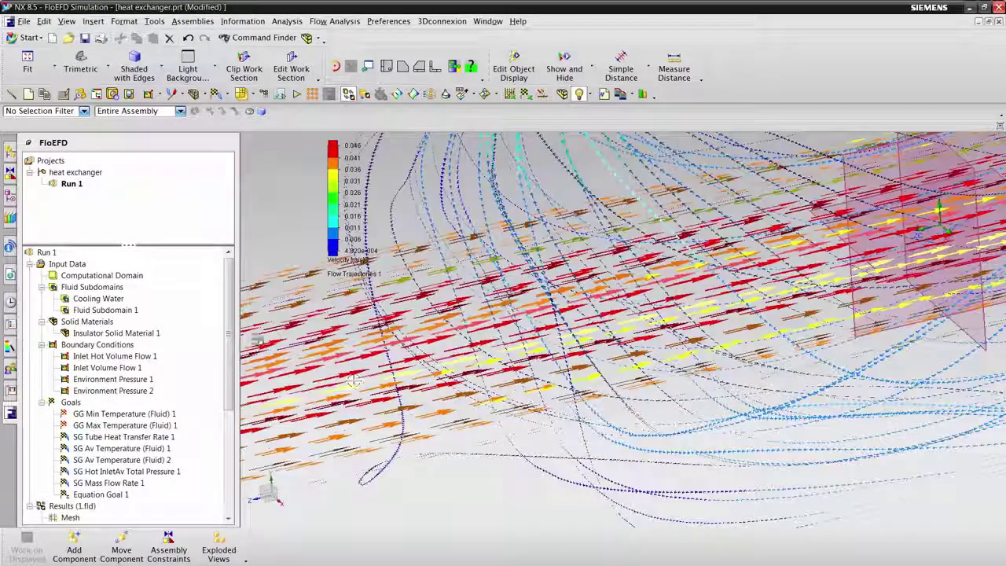
{"action": "scroll", "coordinate": [94, 417], "scroll_direction": "down", "scroll_amount": 5}
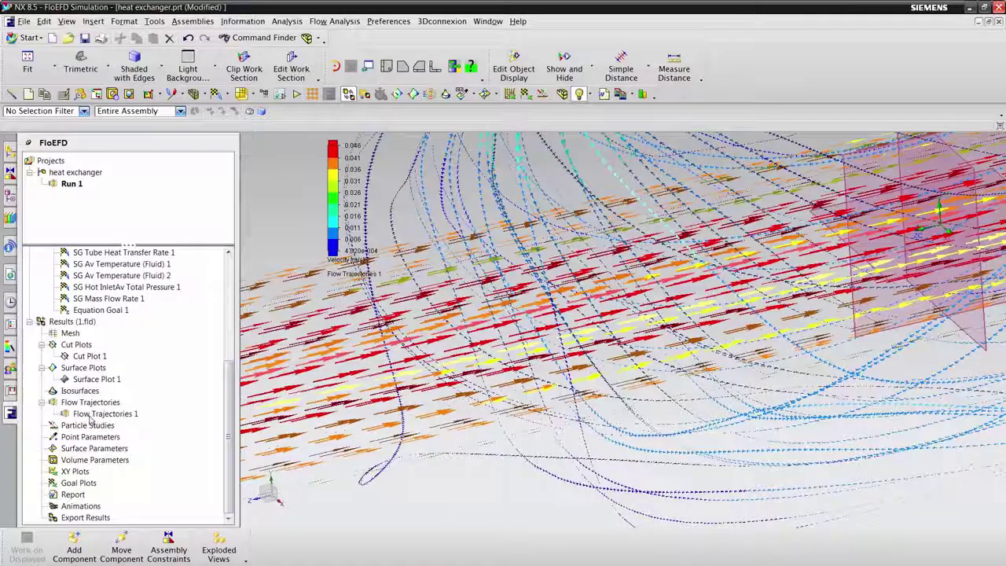
{"action": "right_click", "coordinate": [93, 414]}
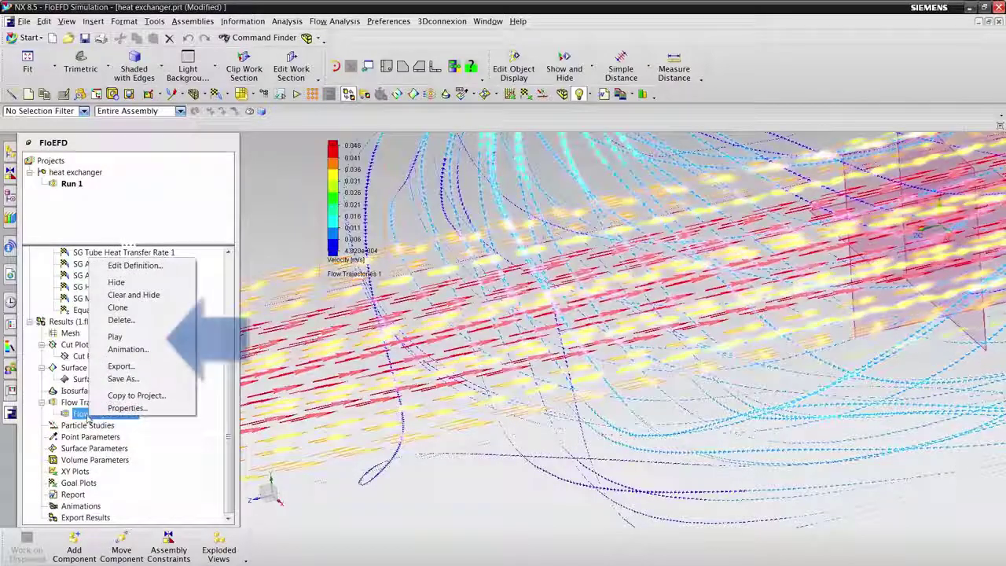
{"action": "left_click", "coordinate": [143, 337]}
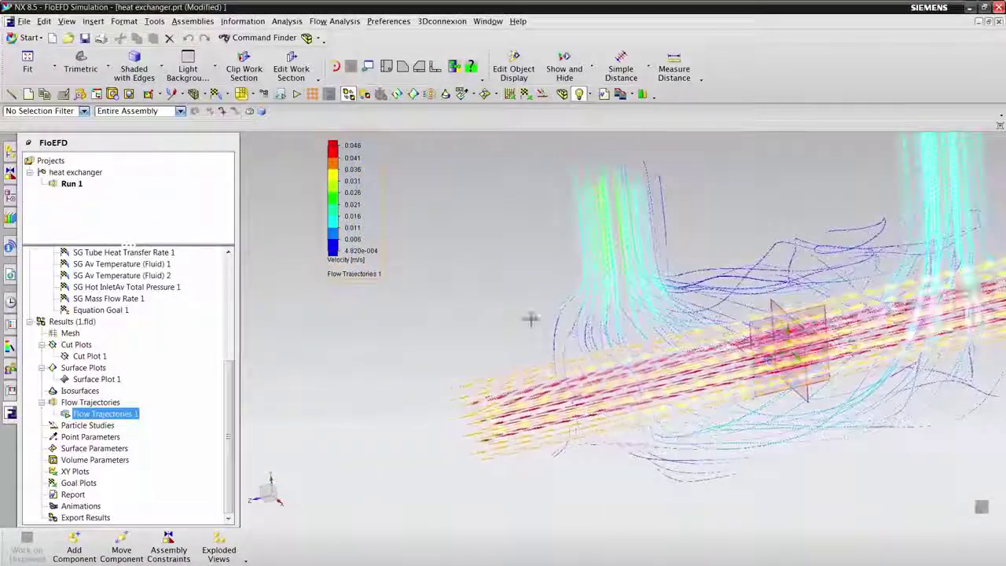
{"action": "left_click", "coordinate": [514, 302]}
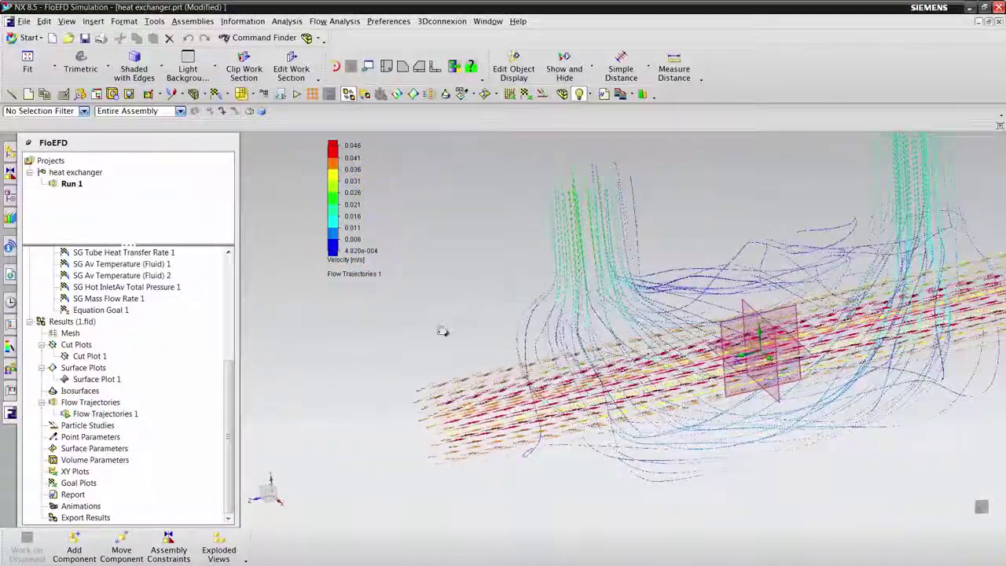
{"action": "middle_click_drag", "start_coordinate": [517, 304], "coordinate": [419, 328], "text": "shift"}
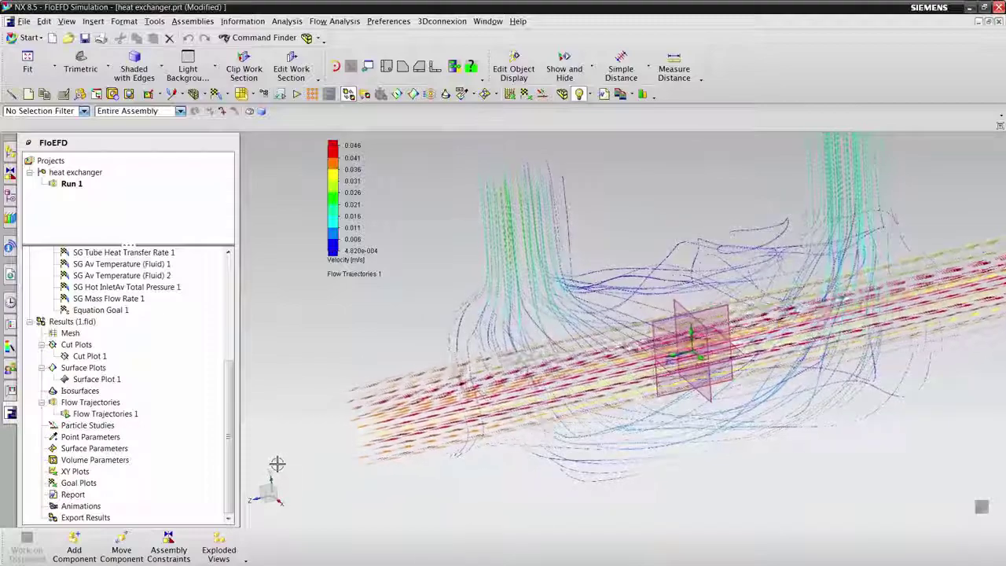
{"action": "left_click", "coordinate": [110, 413]}
{"action": "right_click", "coordinate": [118, 414]}
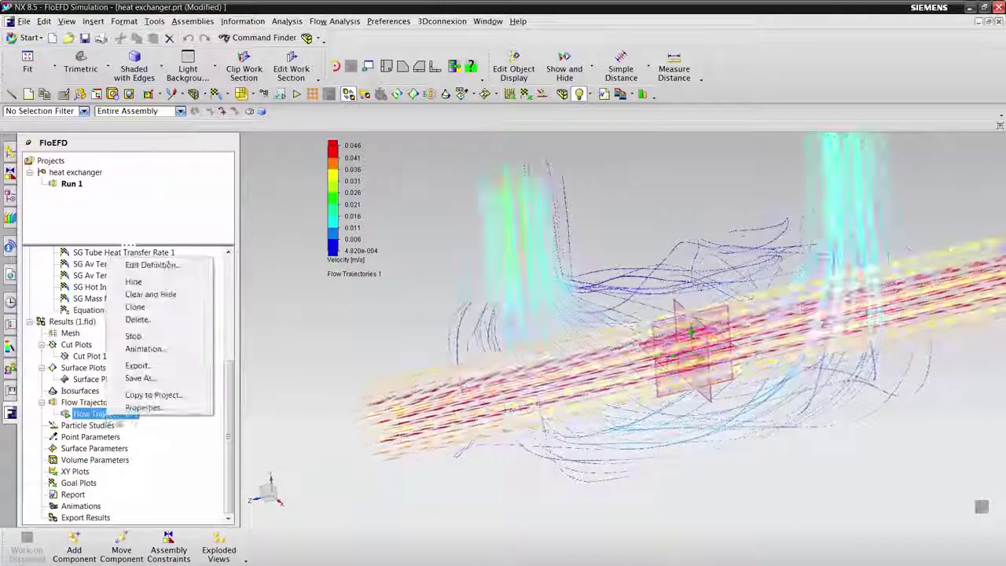
{"action": "left_click", "coordinate": [135, 336]}
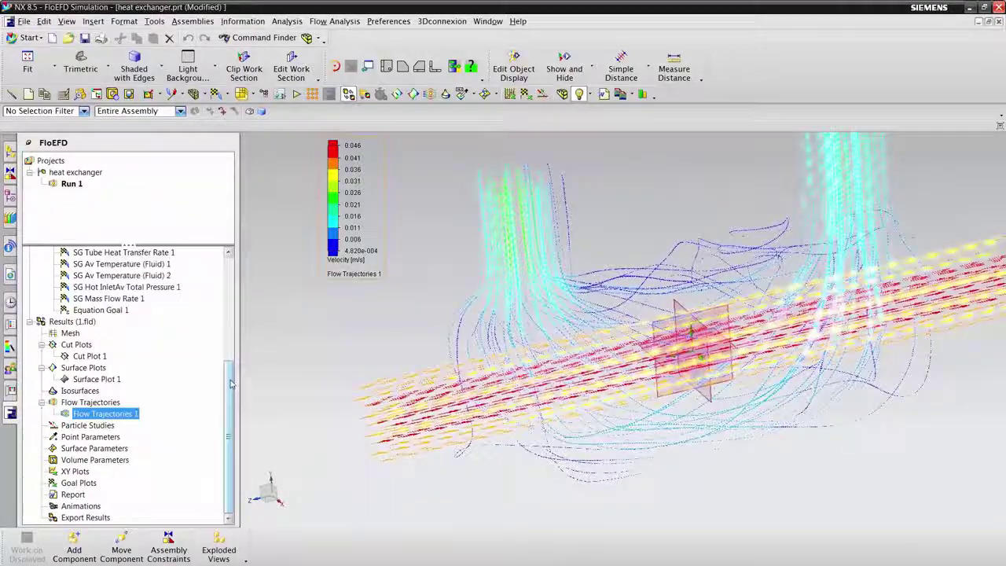
Create a goal plot of all goals, export it to an Excel workbook, and close the workbook and the goal plot settings.
{"action": "right_click", "coordinate": [80, 484]}
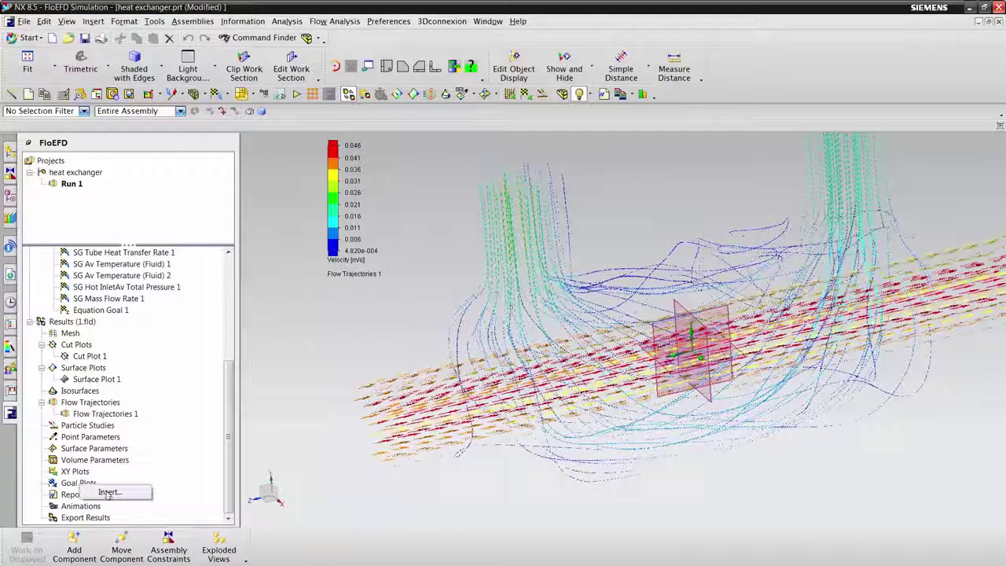
{"action": "left_click", "coordinate": [108, 491]}
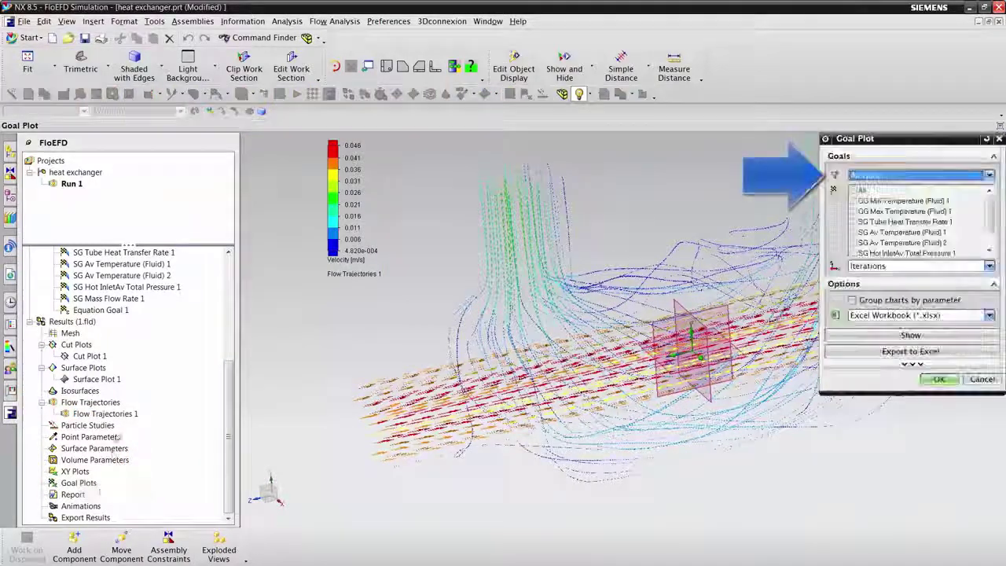
{"action": "left_click", "coordinate": [854, 190]}
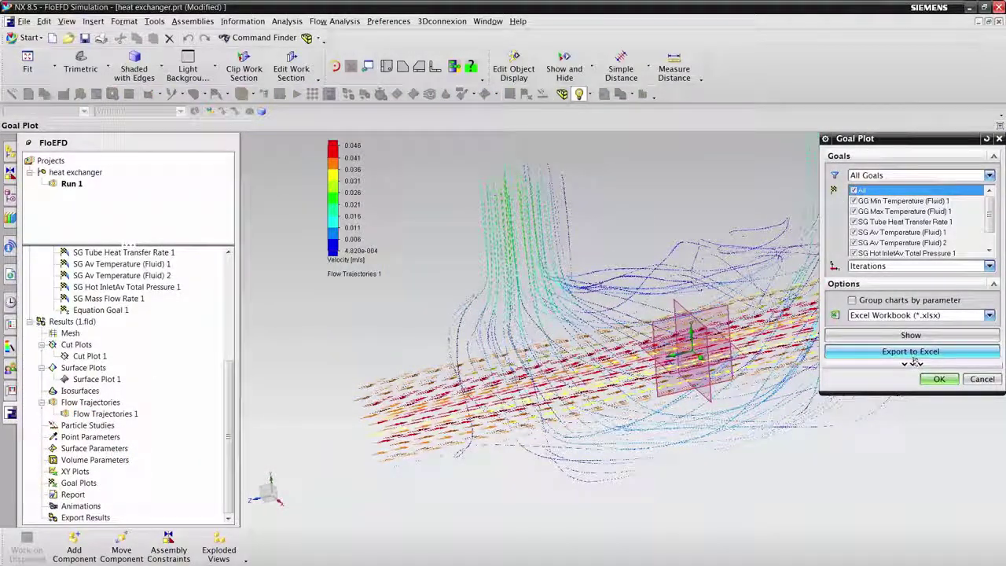
{"action": "left_click", "coordinate": [913, 352]}
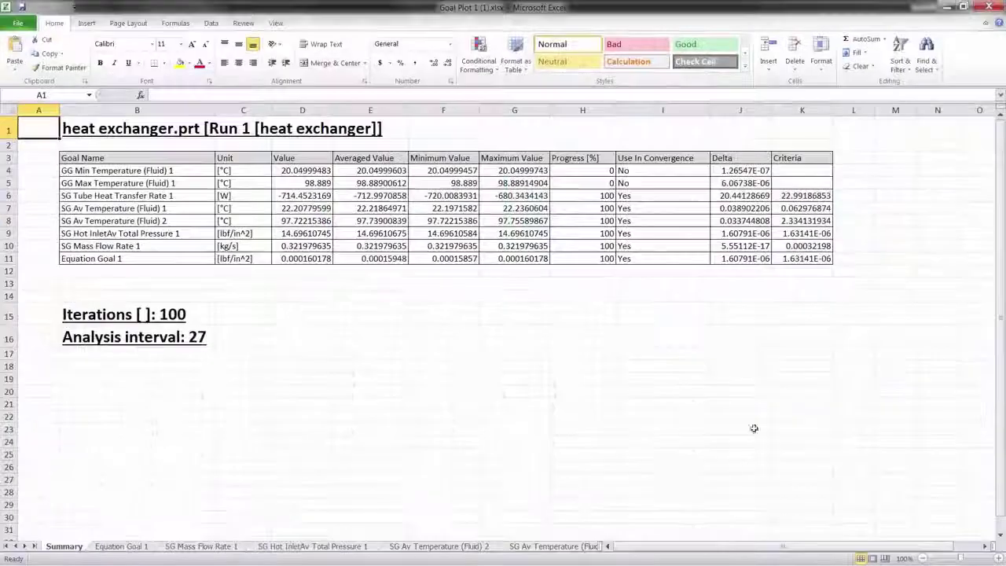
{"action": "left_click", "coordinate": [988, 6]}
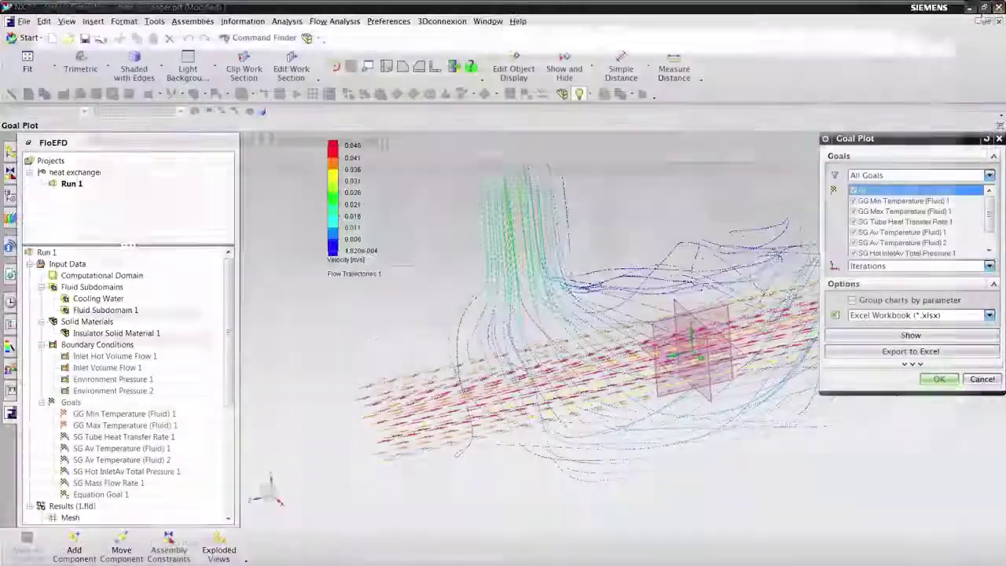
{"action": "left_click_drag", "start_coordinate": [230, 325], "coordinate": [230, 431]}
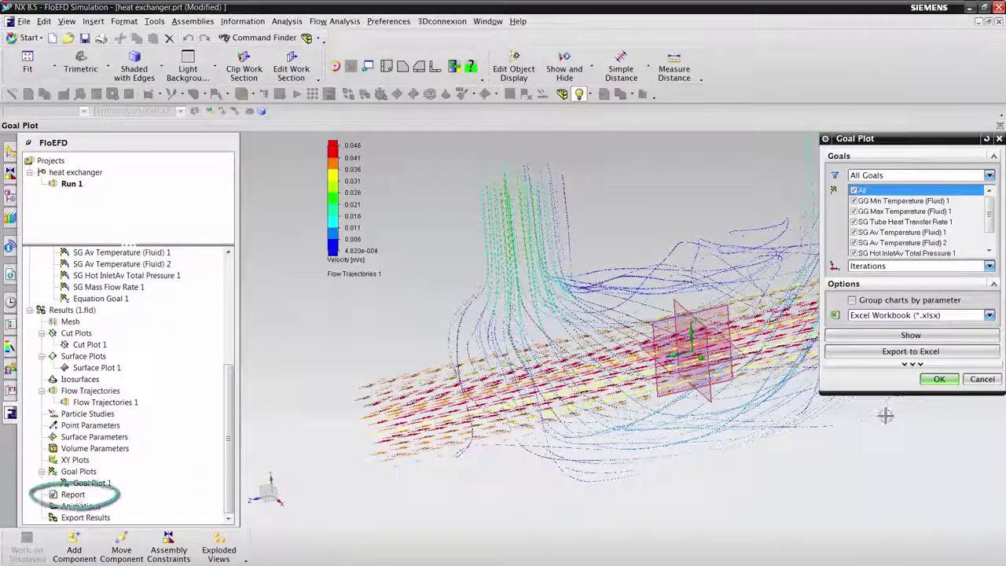
{"action": "key", "text": "Escape"}
Create a report document from the idf_fullreport.dotx Word template.
{"action": "right_click", "coordinate": [73, 495]}
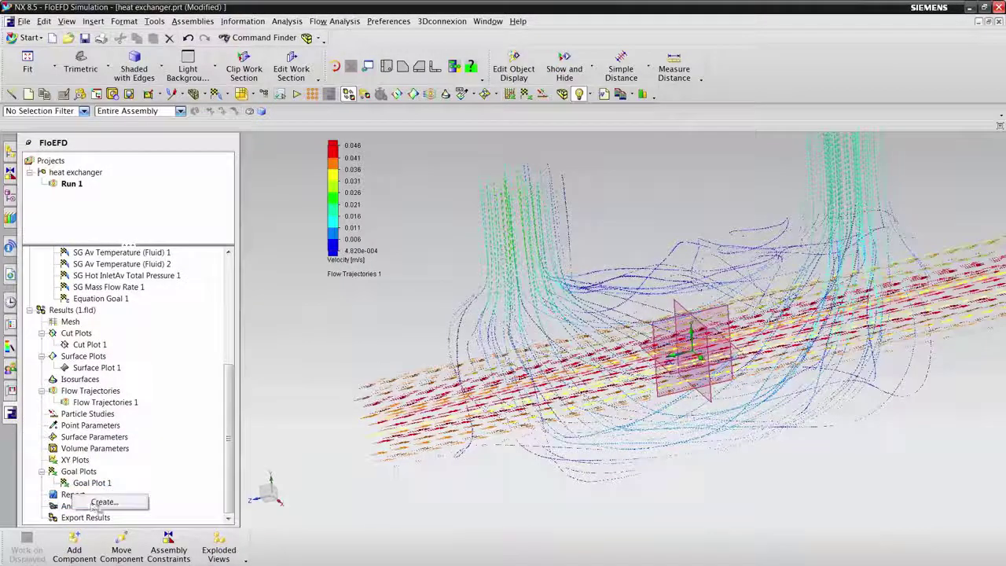
{"action": "left_click", "coordinate": [104, 502]}
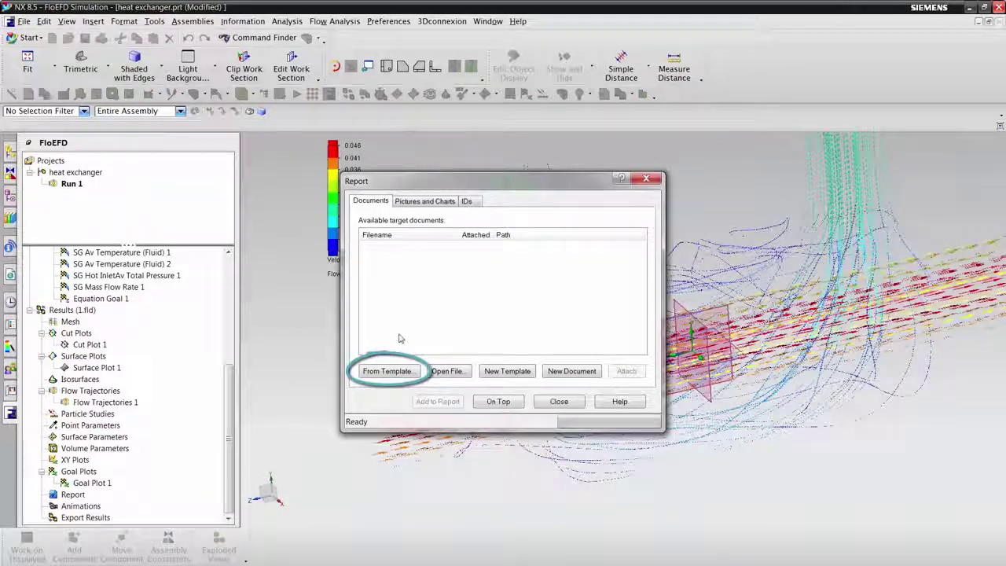
{"action": "left_click", "coordinate": [387, 371]}
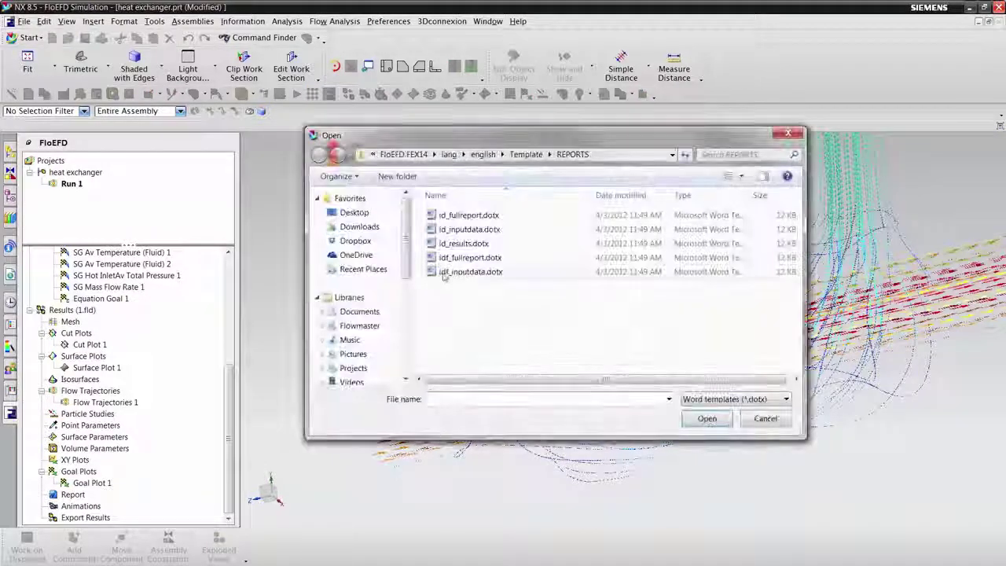
{"action": "left_click", "coordinate": [470, 258]}
{"action": "left_click", "coordinate": [706, 418]}
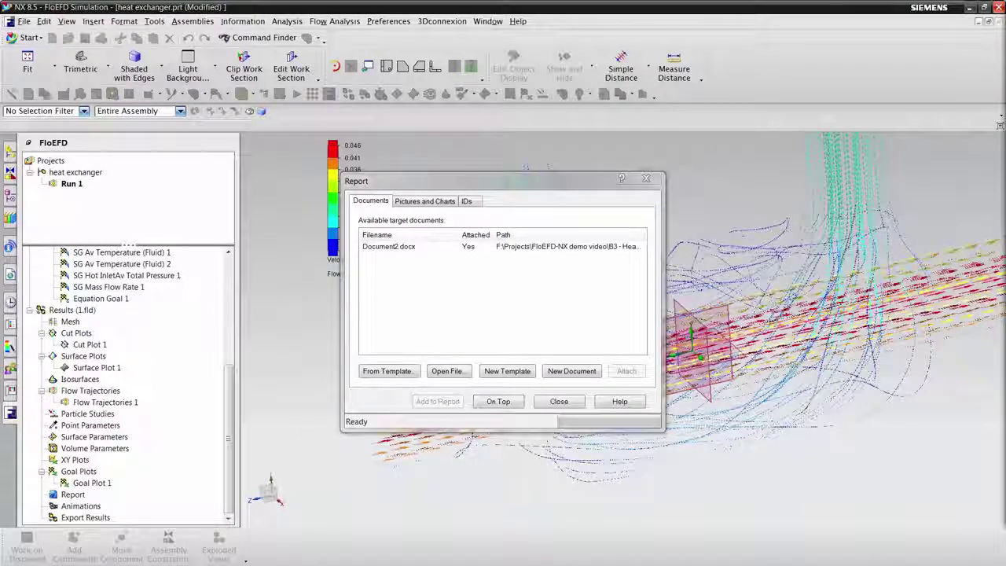
Read through the generated Word report from the input data to the material property charts, and minimize the document.
{"action": "scroll", "coordinate": [443, 270], "scroll_direction": "down", "scroll_amount": 7}
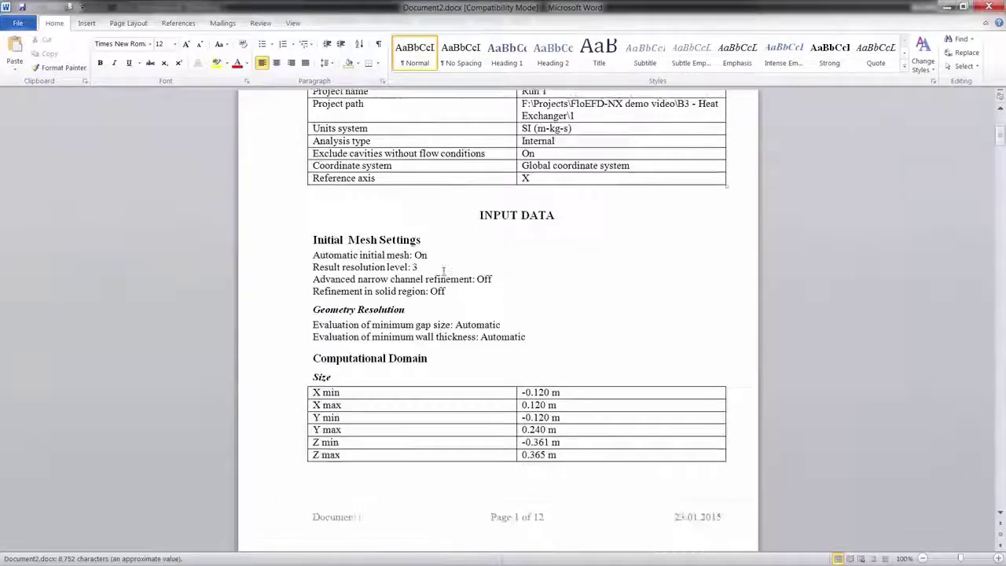
{"action": "scroll", "coordinate": [443, 270], "scroll_direction": "down", "scroll_amount": 20}
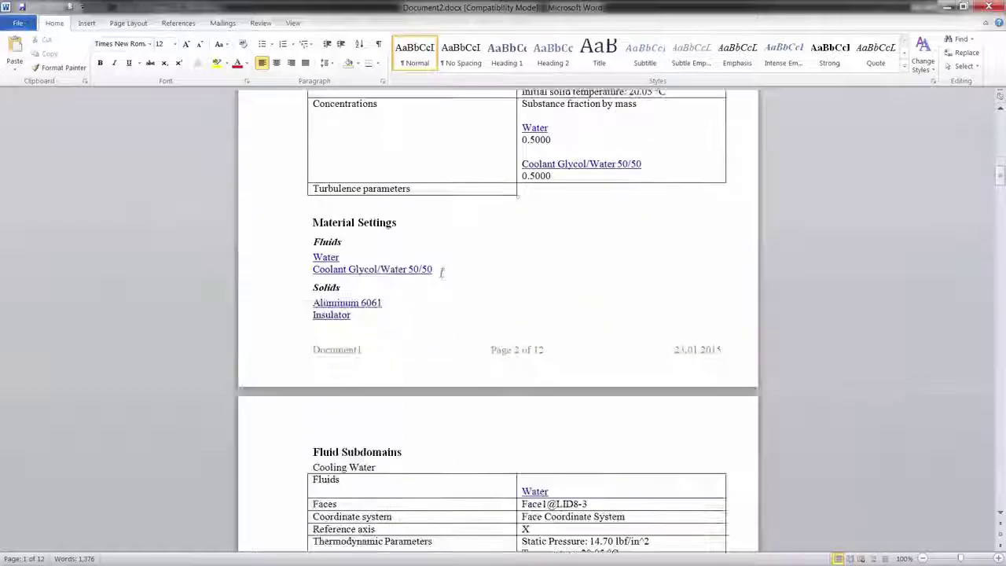
{"action": "scroll", "coordinate": [443, 270], "scroll_direction": "down", "scroll_amount": 20}
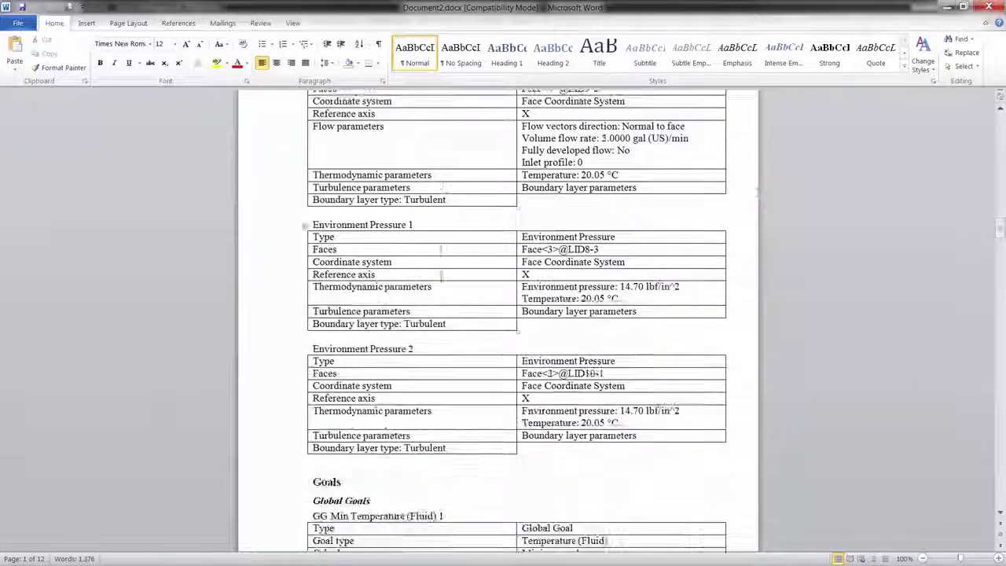
{"action": "scroll", "coordinate": [441, 271], "scroll_direction": "down", "scroll_amount": 20}
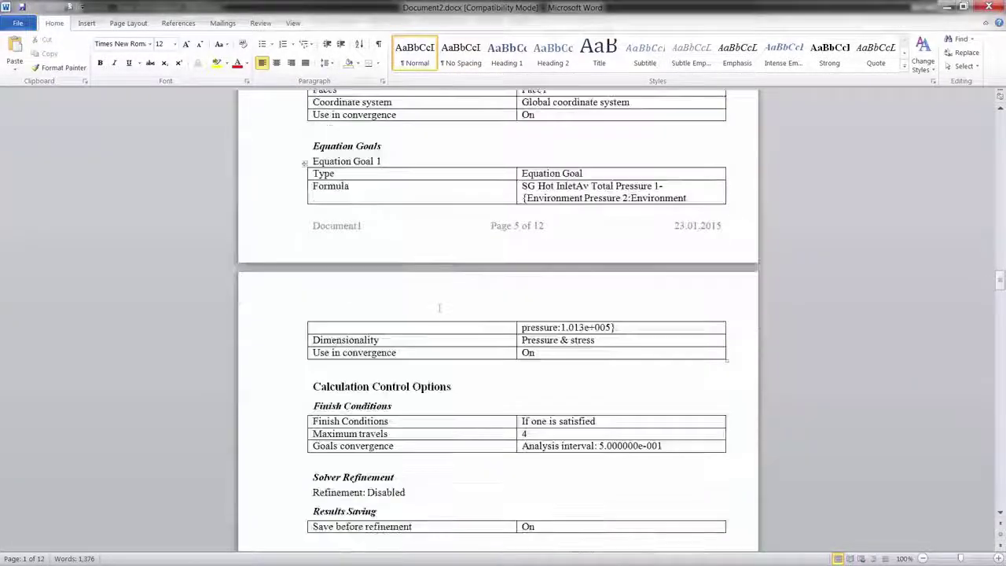
{"action": "scroll", "coordinate": [439, 307], "scroll_direction": "down", "scroll_amount": 20}
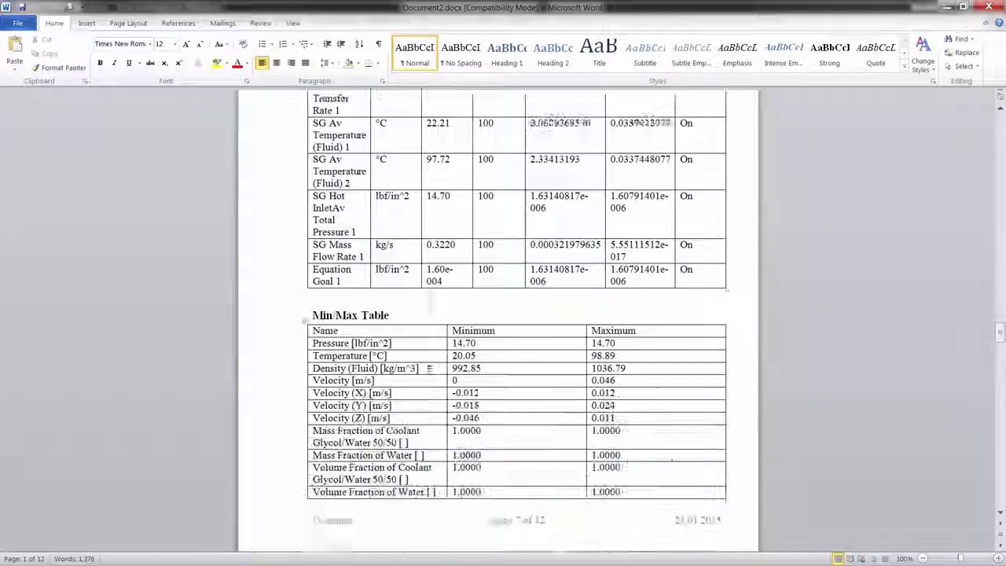
{"action": "scroll", "coordinate": [429, 368], "scroll_direction": "down", "scroll_amount": 20}
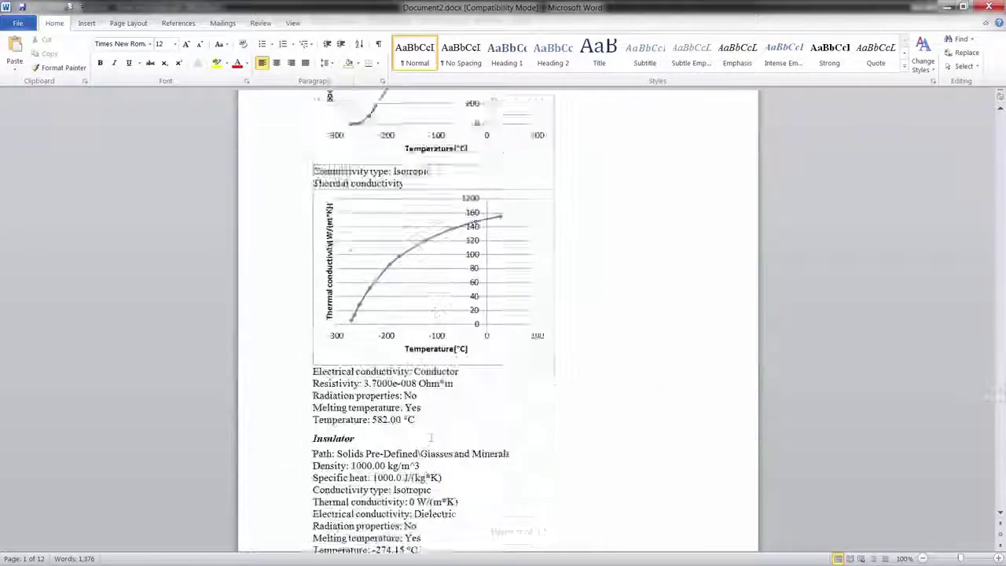
{"action": "scroll", "coordinate": [431, 438], "scroll_direction": "down", "scroll_amount": 20}
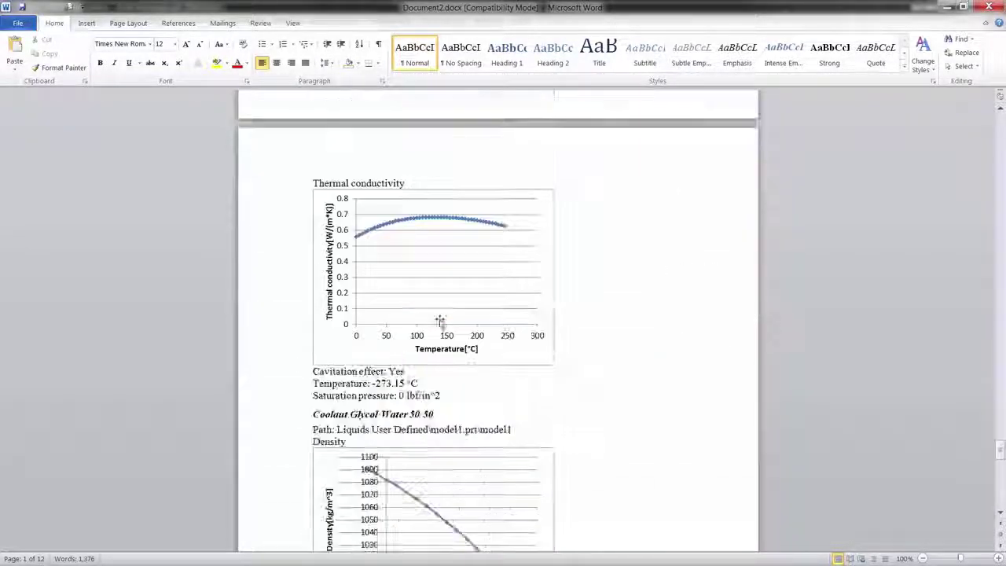
{"action": "scroll", "coordinate": [440, 322], "scroll_direction": "down", "scroll_amount": 20}
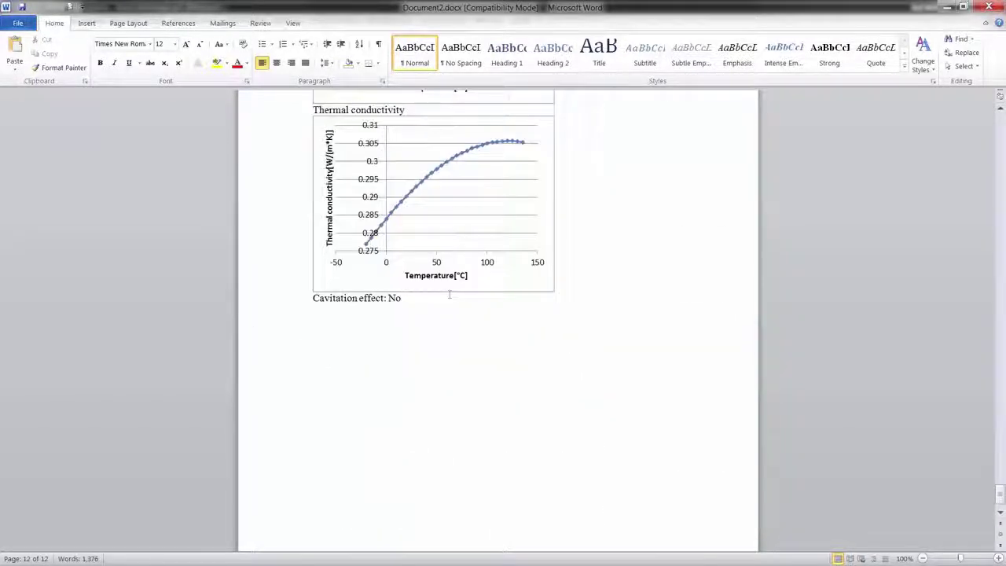
{"action": "scroll", "coordinate": [462, 292], "scroll_direction": "down", "scroll_amount": 2}
{"action": "left_click", "coordinate": [939, 7]}
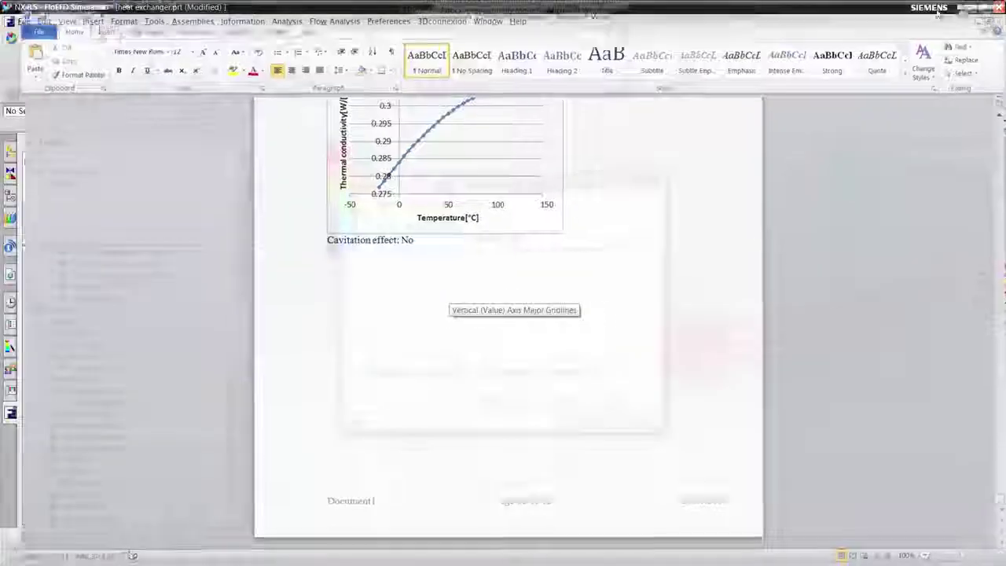
Add the current flow trajectories image to the end of the report document and check it on the last page.
{"action": "left_click", "coordinate": [425, 201]}
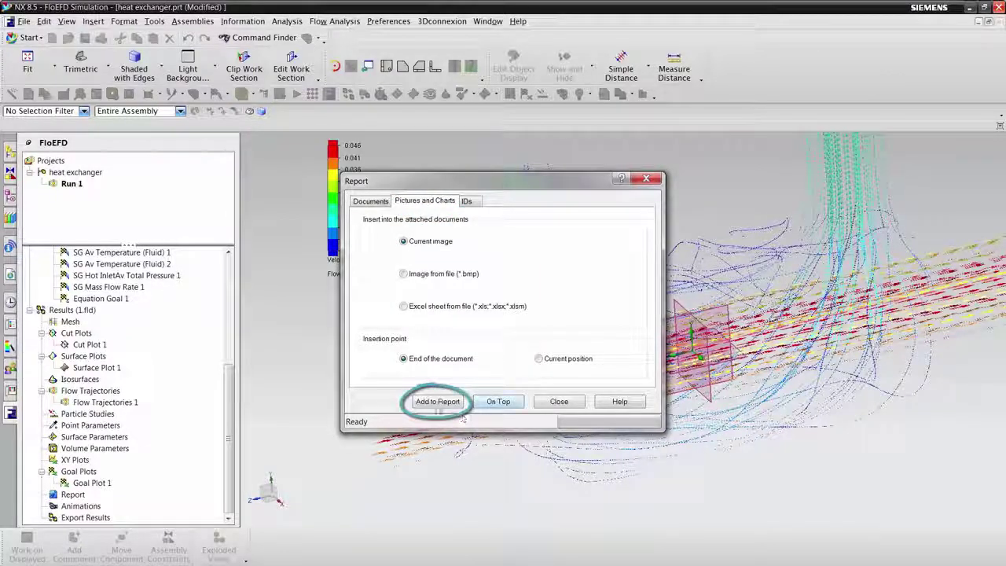
{"action": "left_click", "coordinate": [435, 404]}
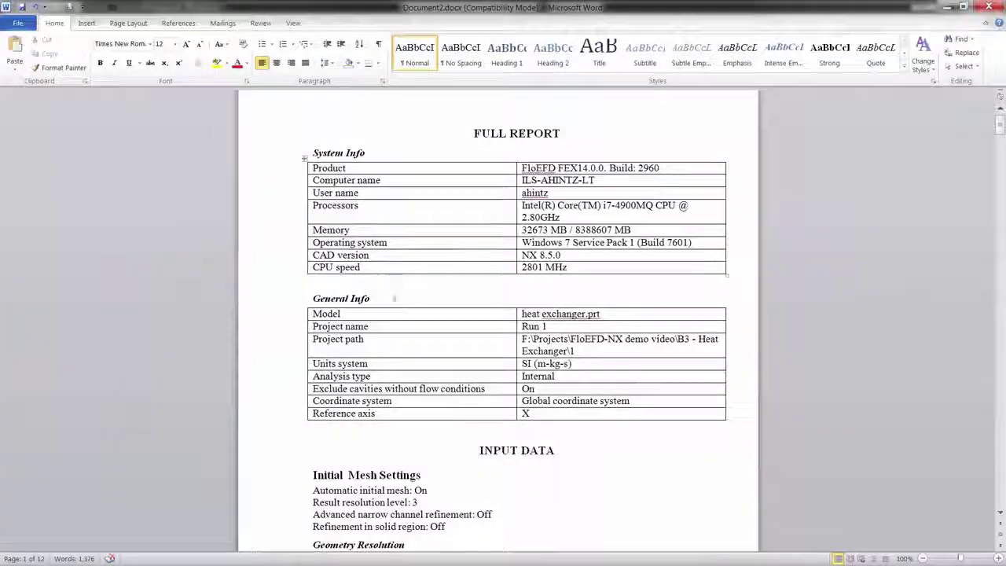
{"action": "scroll", "coordinate": [394, 298], "scroll_direction": "down", "scroll_amount": 5}
{"action": "left_click_drag", "start_coordinate": [999, 134], "coordinate": [1002, 519]}
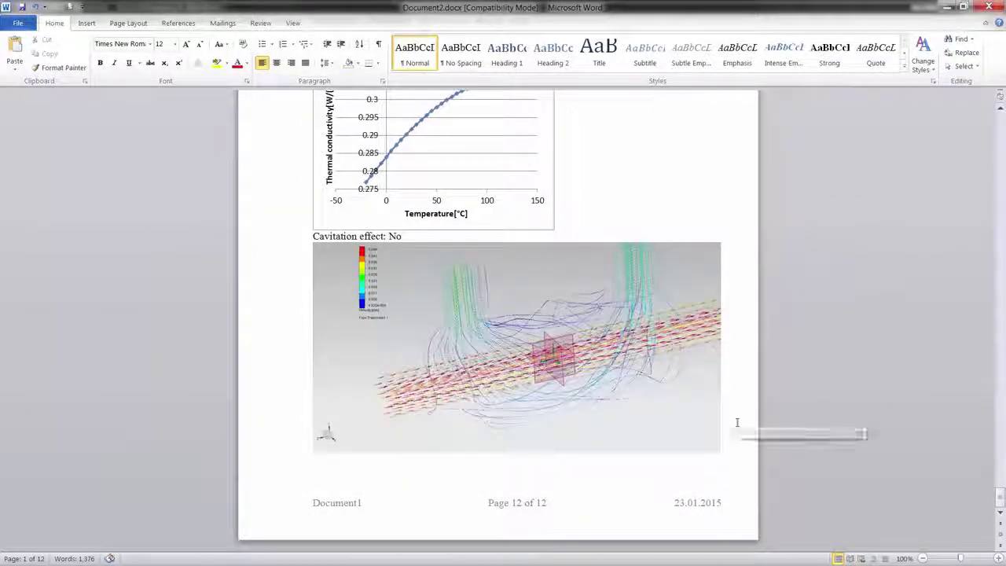